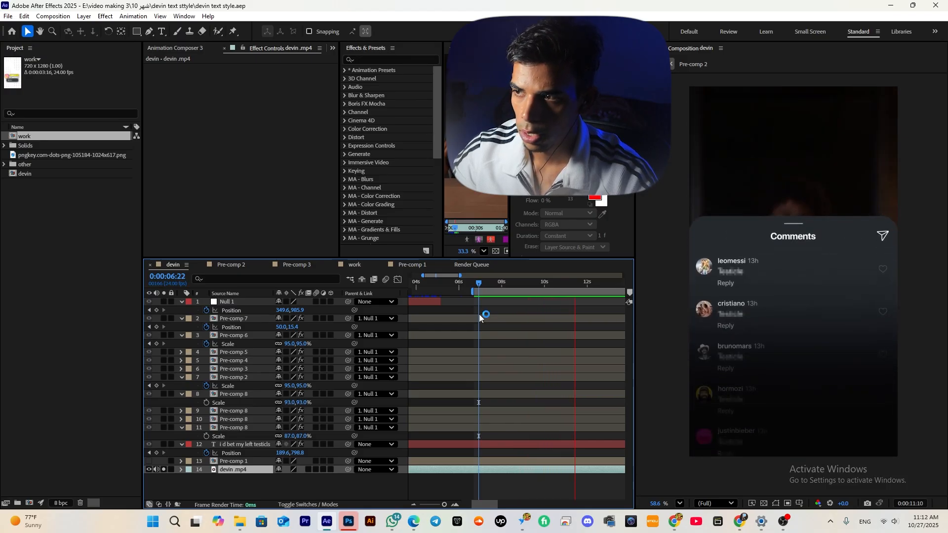
- Review the devin composition, comparing the opening comment cards with the small floating comments around seven to ten seconds
click(542, 294)
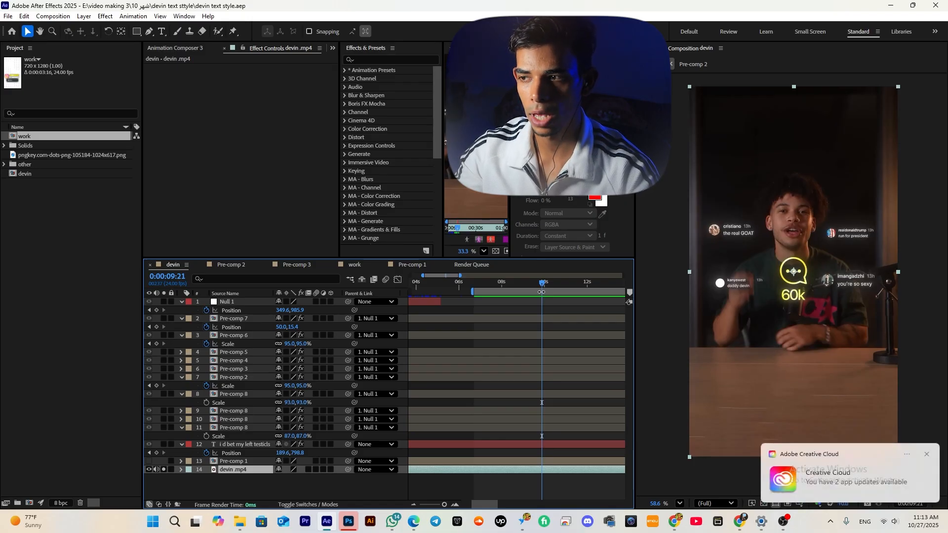
drag(547, 282, 555, 326)
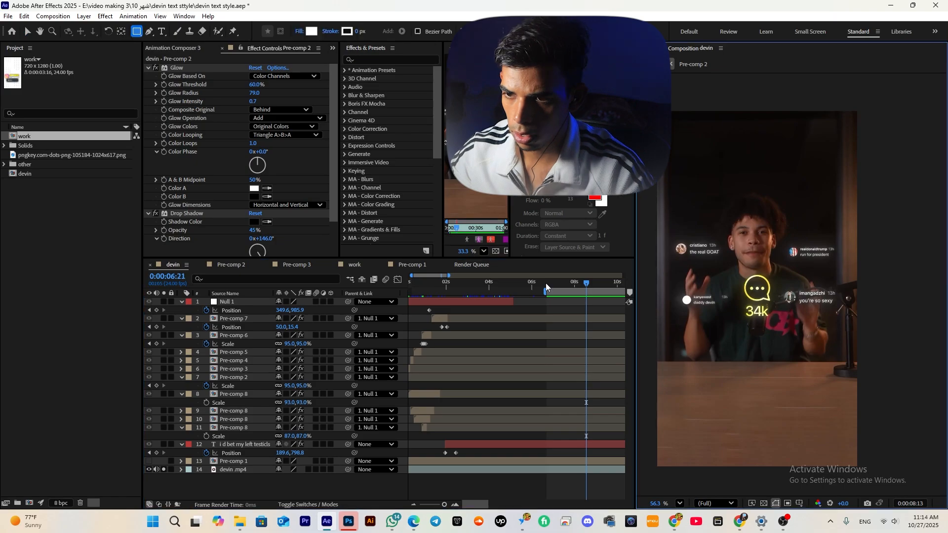
drag(545, 283, 423, 316)
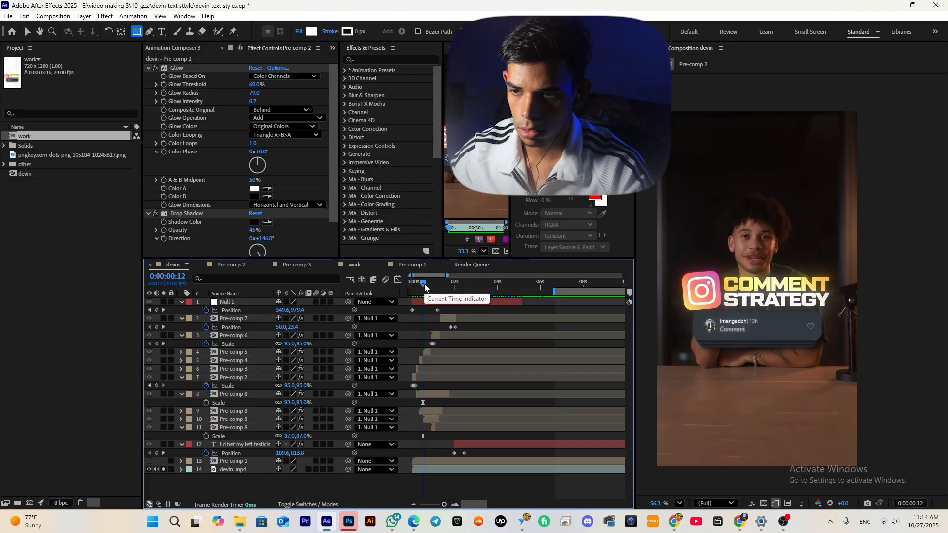
click(579, 282)
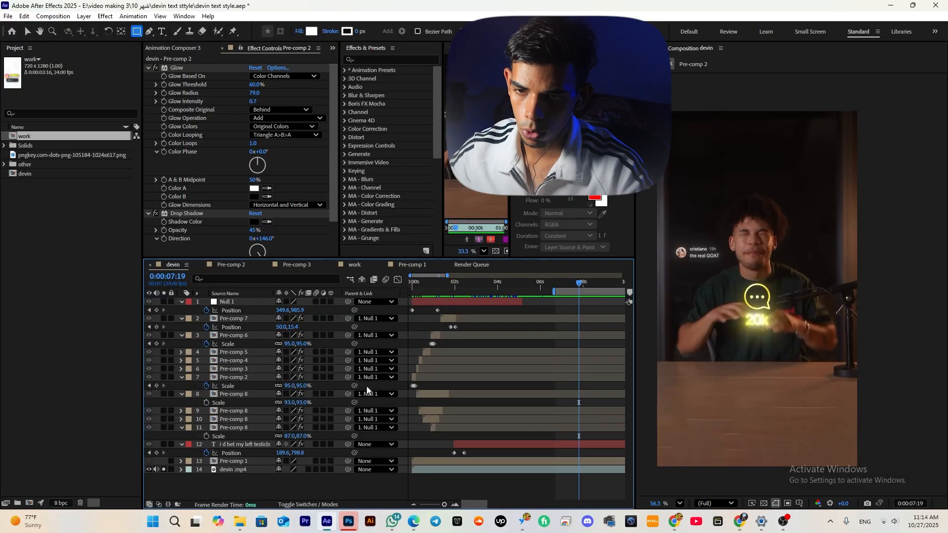
key(space)
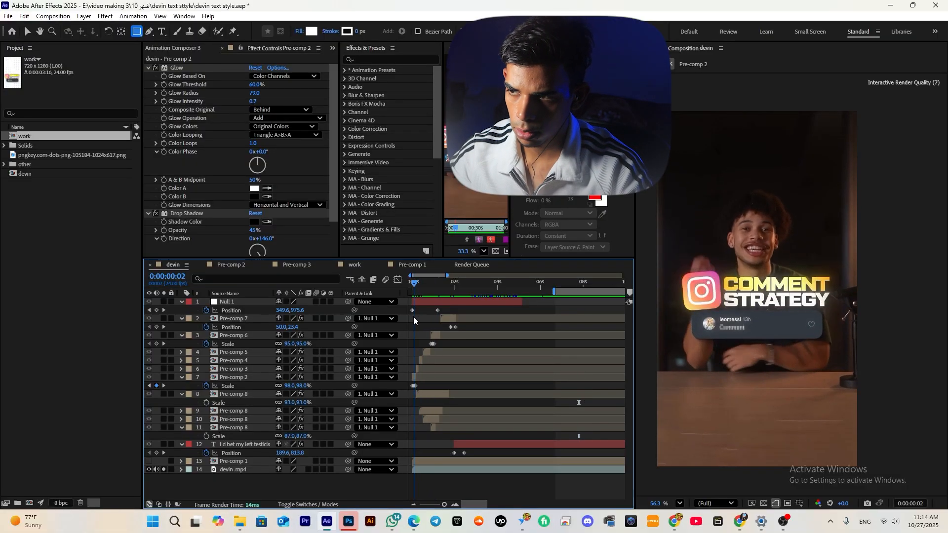
- Duplicate the cristiano comment's source, Pre-comp 3, add the copy to the devin timeline at about 0:00:06:21, and place it low in the frame
right_click(417, 370)
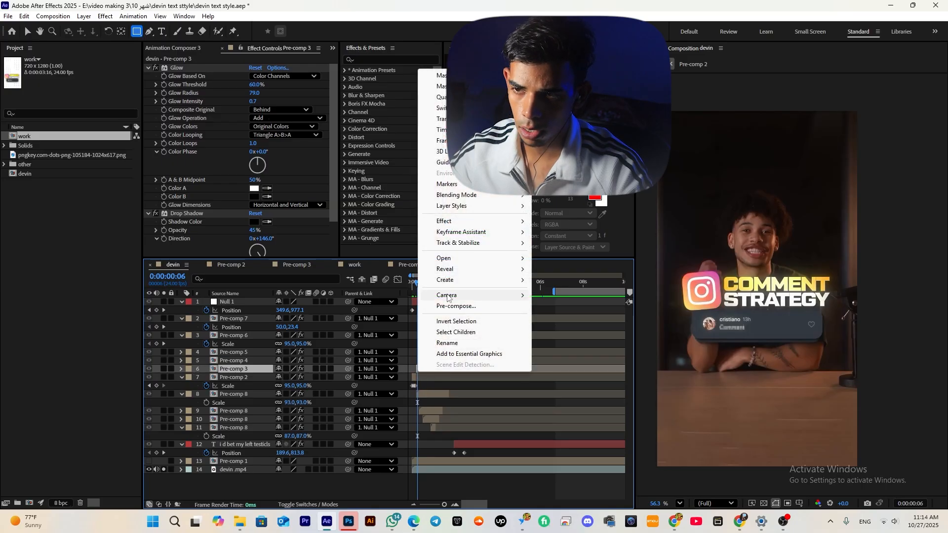
mouse_move(478, 275)
click(588, 279)
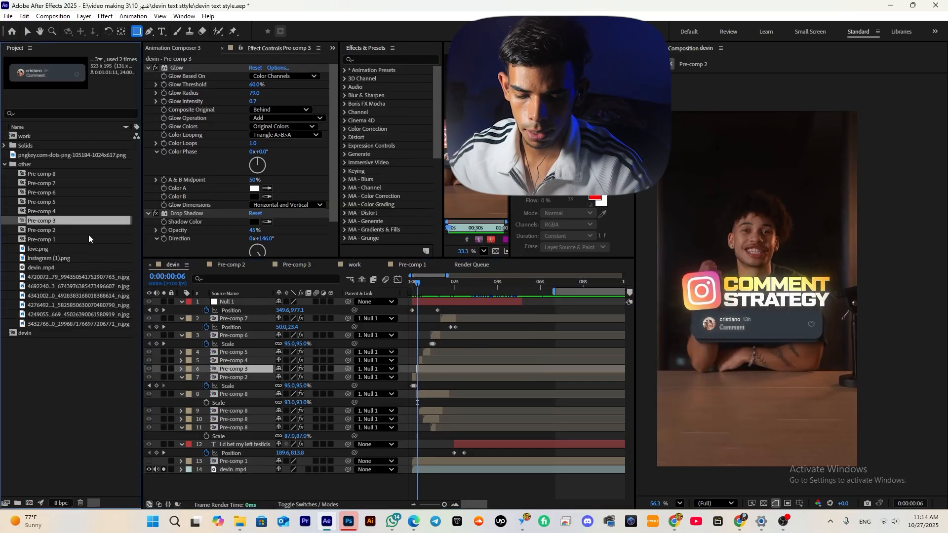
key(ctrl+d)
drag(40, 178, 555, 307)
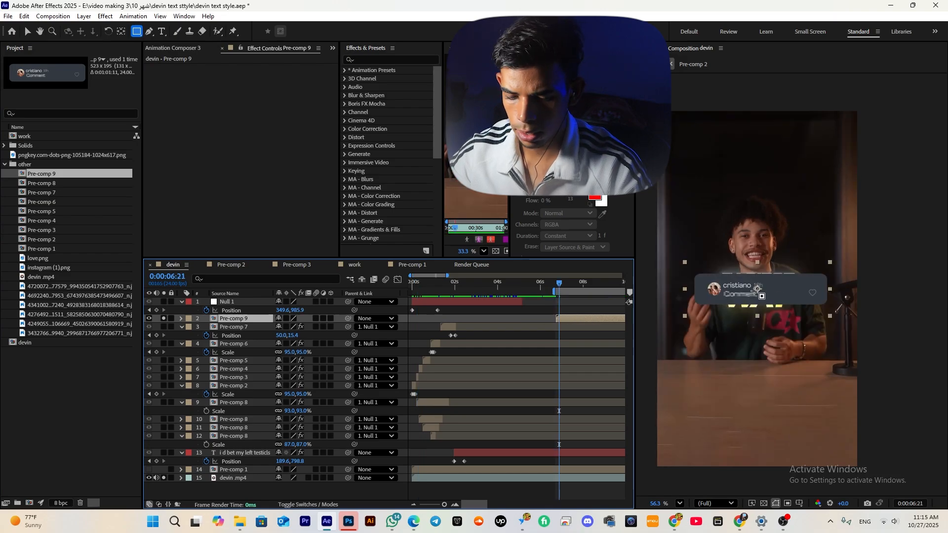
key(v)
drag(757, 290, 750, 345)
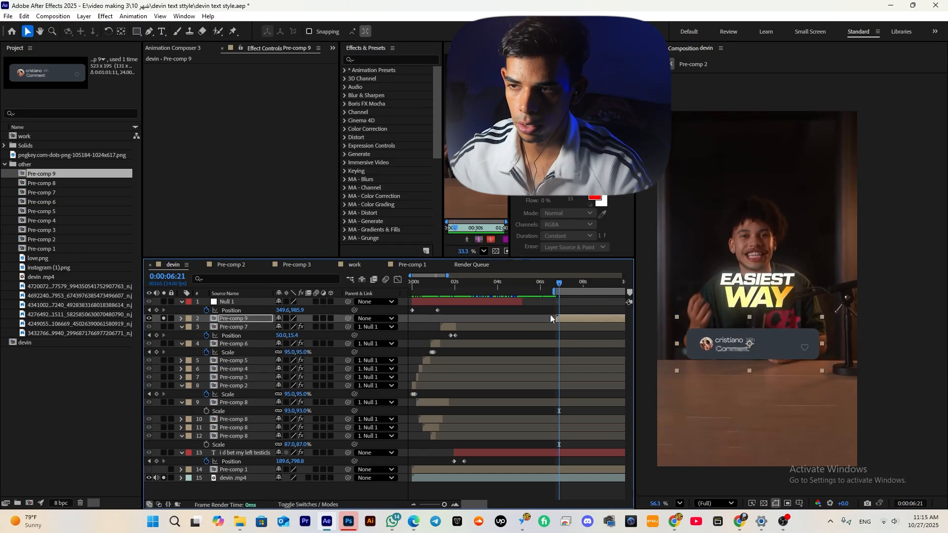
- Open the duplicated cristiano comment pre-comp and delete its blue-grey background shape
drag(563, 283, 581, 288)
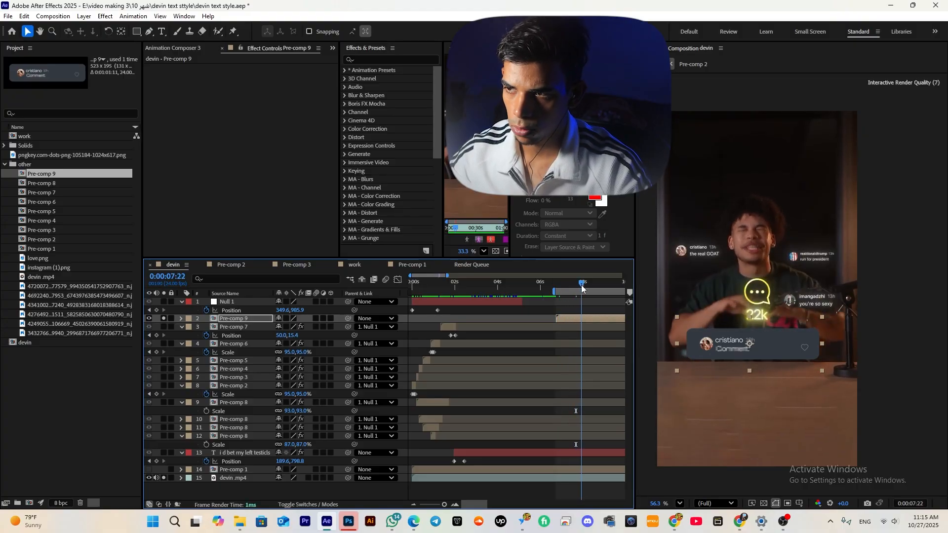
drag(754, 345, 755, 355)
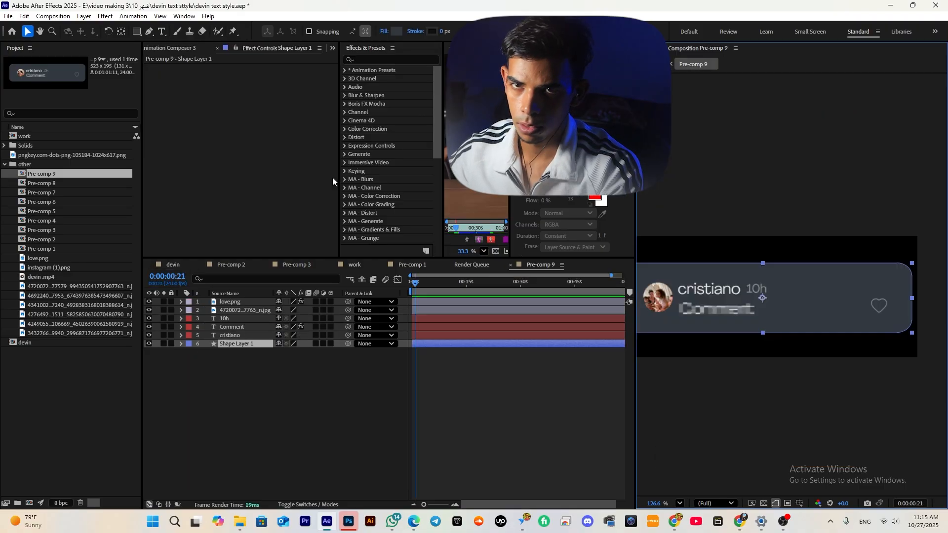
key(Delete)
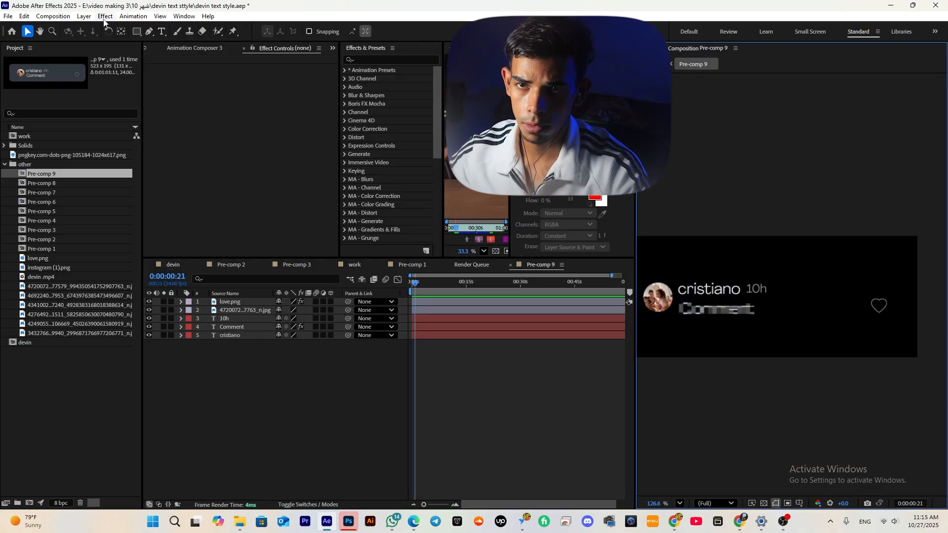
- Draw a rectangle about 237 × 98 px around the profile picture and comment text, and put it beneath the other layers
click(137, 32)
scroll(846, 303, down, 1)
drag(683, 271, 799, 319)
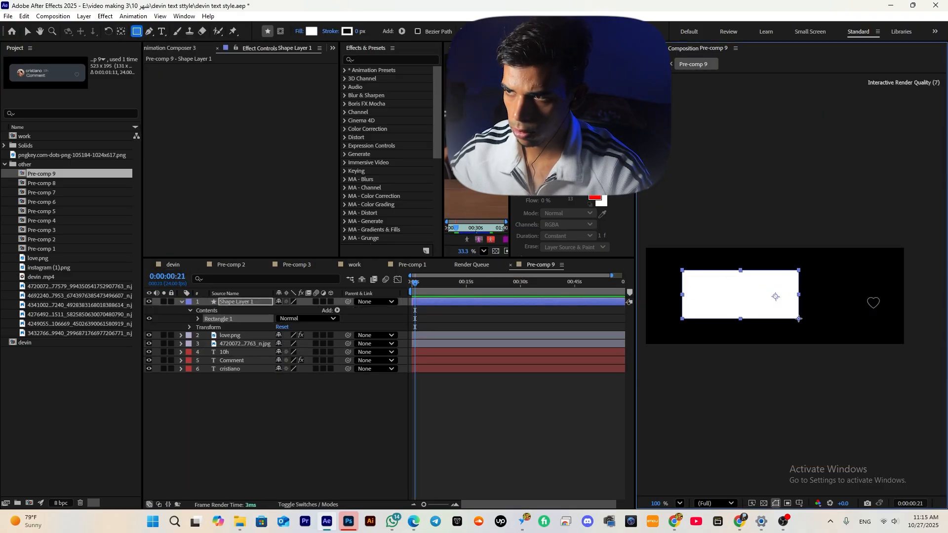
drag(799, 320, 798, 323)
drag(237, 302, 237, 373)
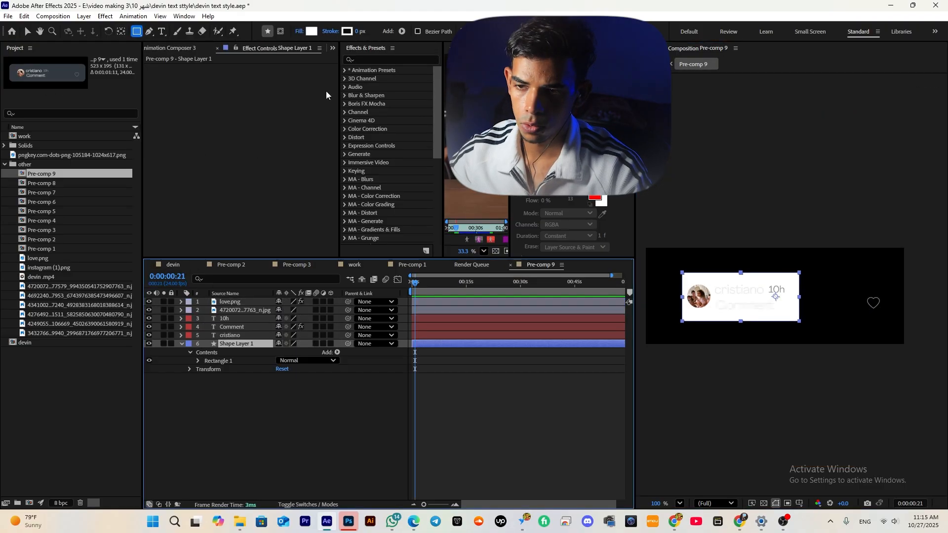
- Give the background rectangle a dark fill, 59% opacity and a corner roundness of 25
click(311, 31)
drag(394, 275, 349, 299)
key(Return)
key(t)
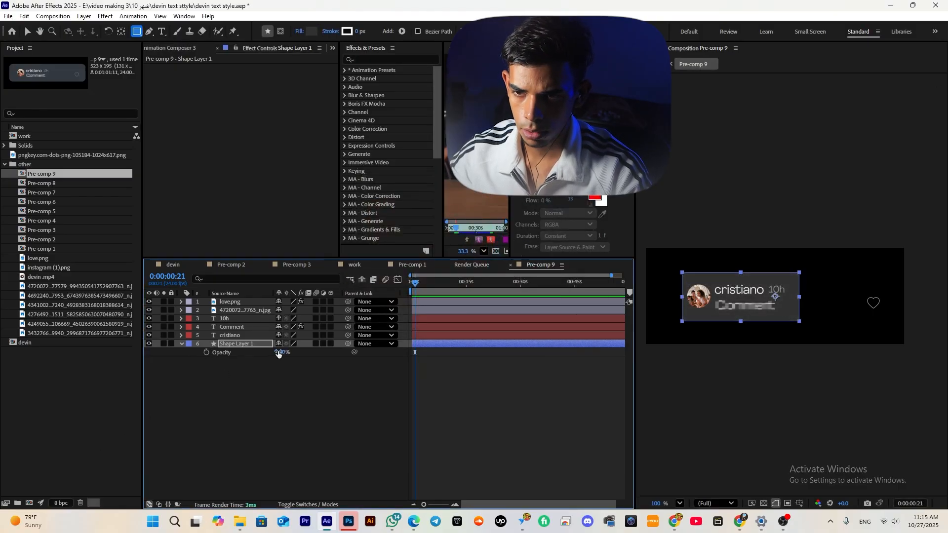
drag(277, 353, 237, 354)
double_click(181, 344)
click(279, 394)
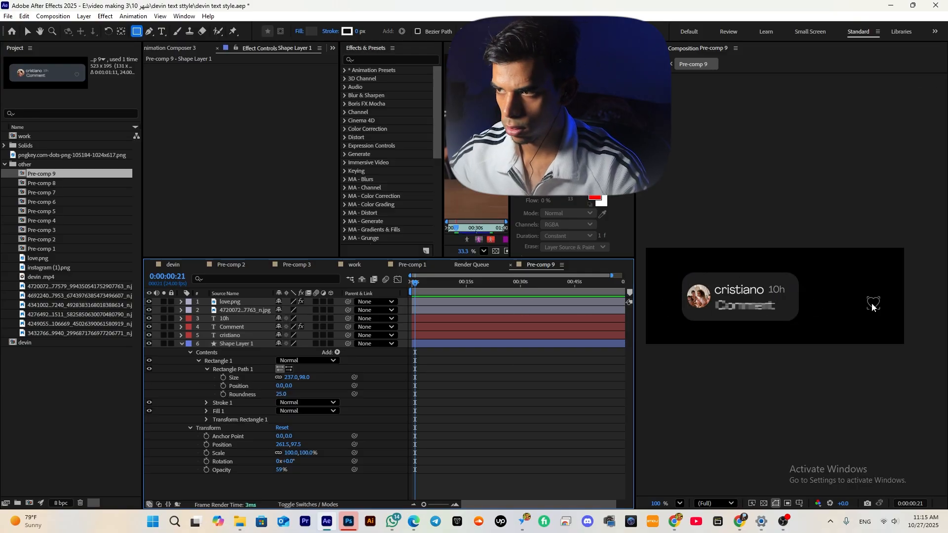
- Delete the heart icon from the cristiano comment pre-comp
key(v)
click(872, 306)
key(Delete)
- Change the comment text to "the real GOAT" with Mosaic turned off, and enlarge the background to 114.4% to fit it
click(746, 307)
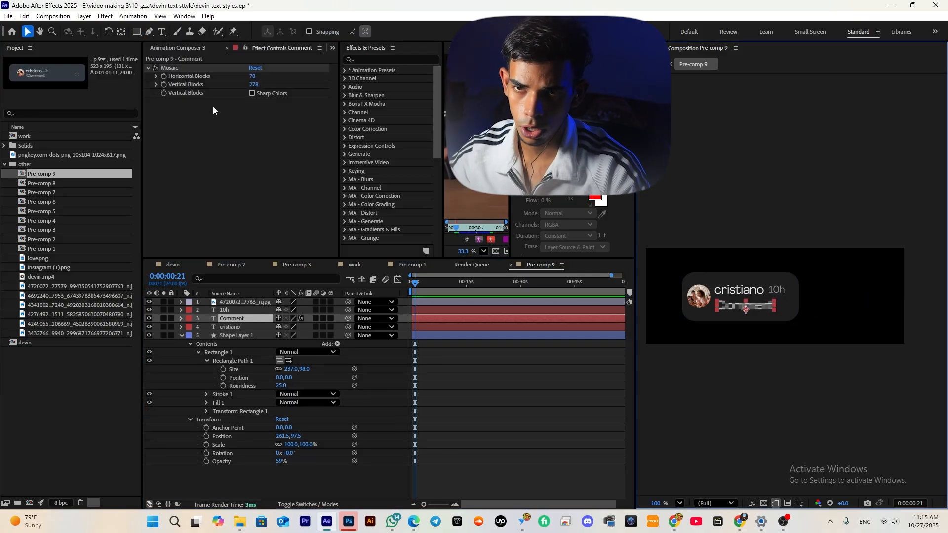
click(156, 68)
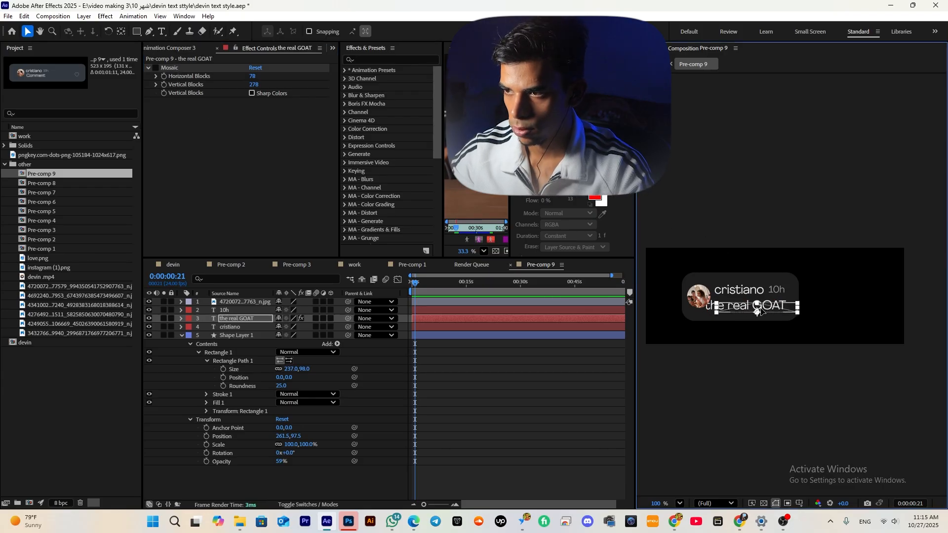
shift+click(803, 299)
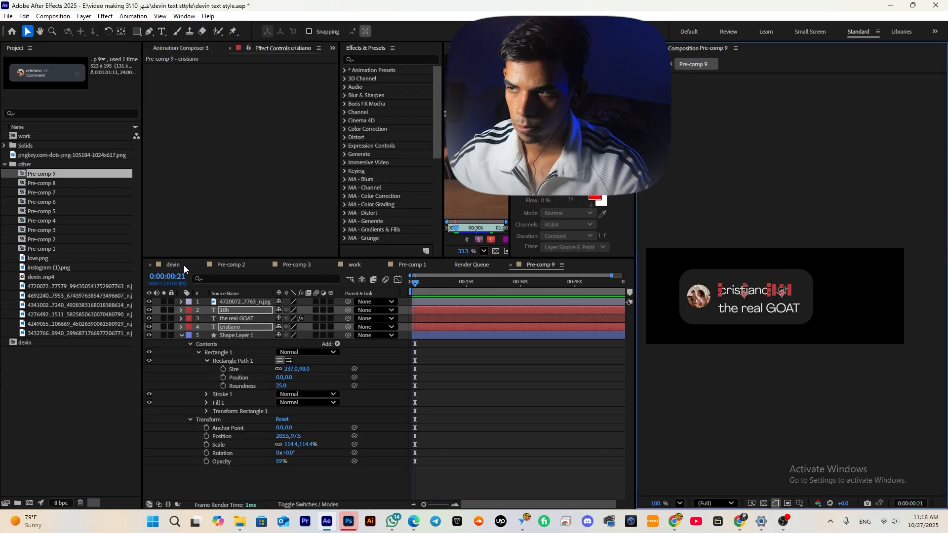
- In the devin composition, scale the edited cristiano comment to 88% and place it at the lower left of the frame, near the table edge
click(183, 265)
click(721, 274)
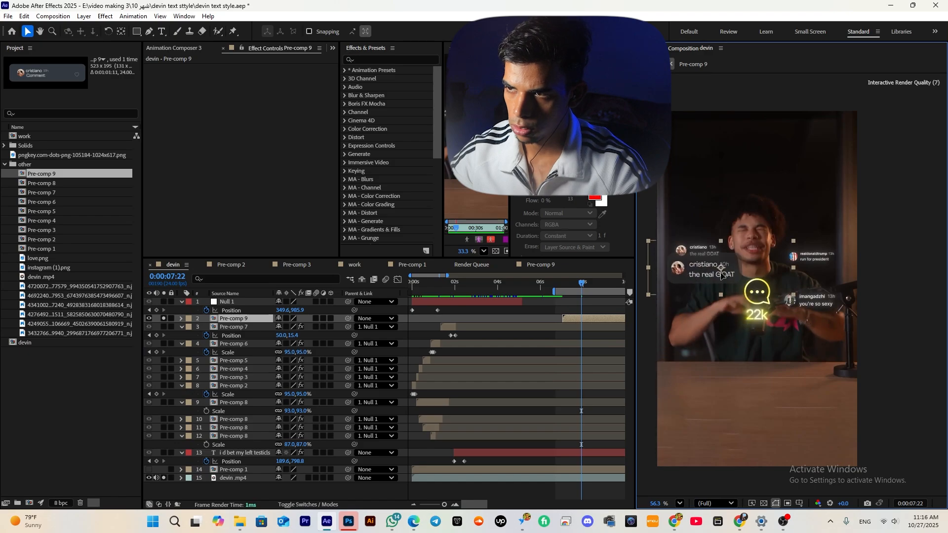
drag(722, 274, 749, 363)
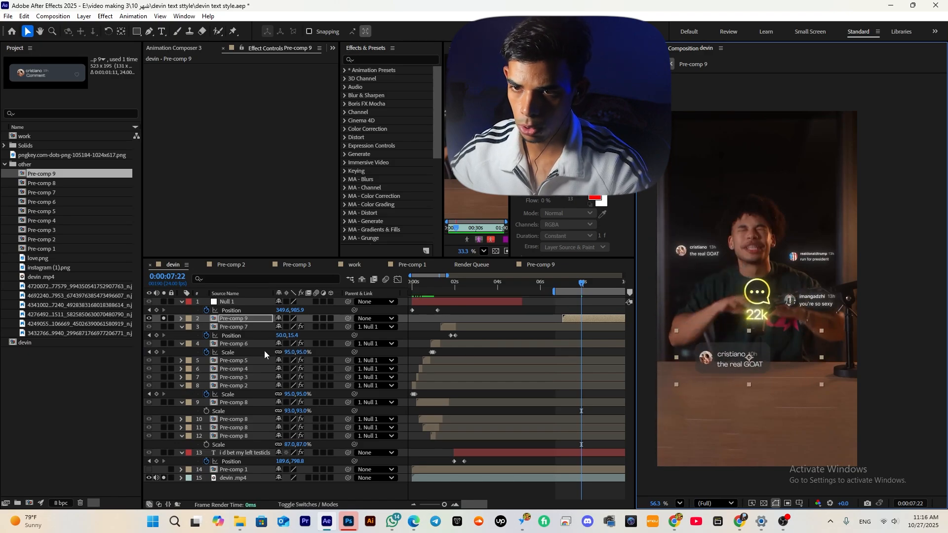
key(s)
drag(306, 327, 300, 327)
drag(752, 362, 738, 361)
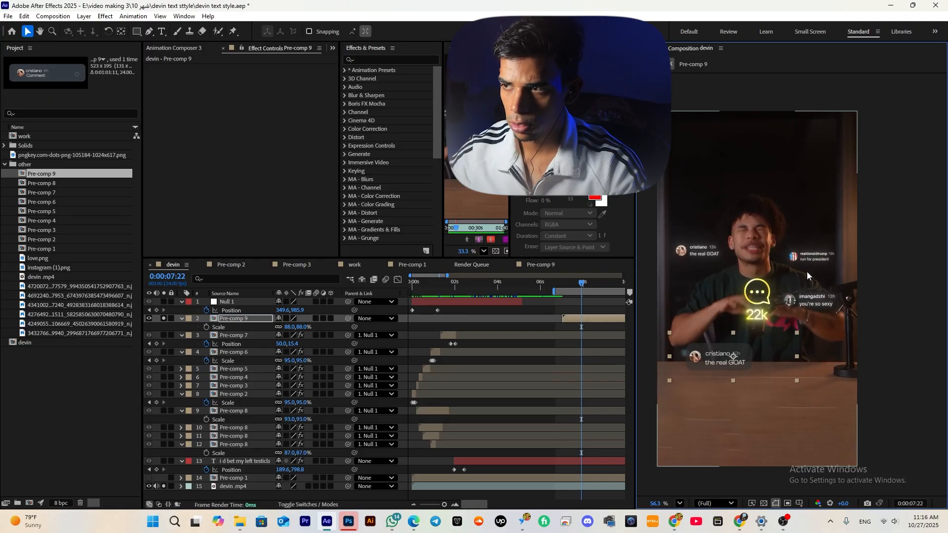
- Duplicate the realdonaldtrump comment's source, Pre-comp 6, and add the copy to the devin timeline at about 0:00:07:10
scroll(806, 275, up, 2)
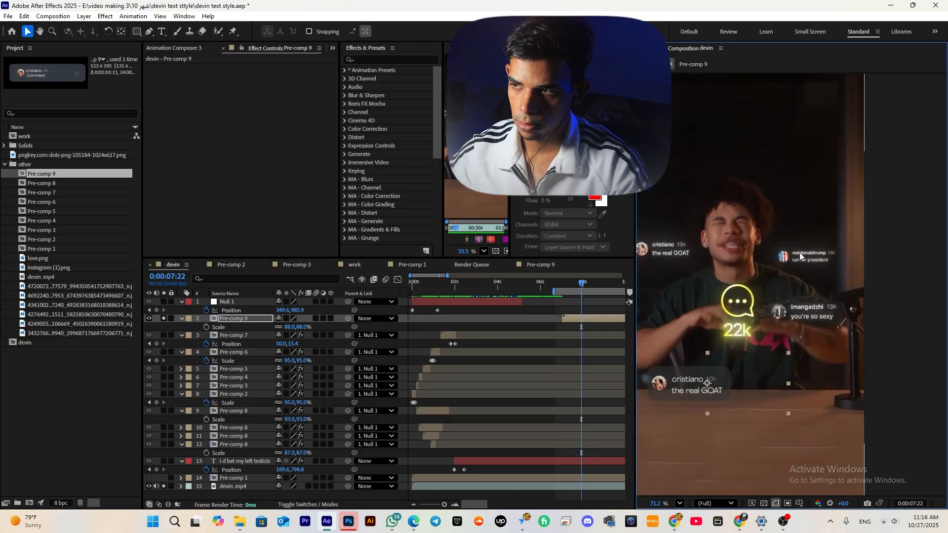
mouse_move(440, 290)
mouse_down()
mouse_move(421, 306)
mouse_move(432, 304)
mouse_up()
right_click(433, 353)
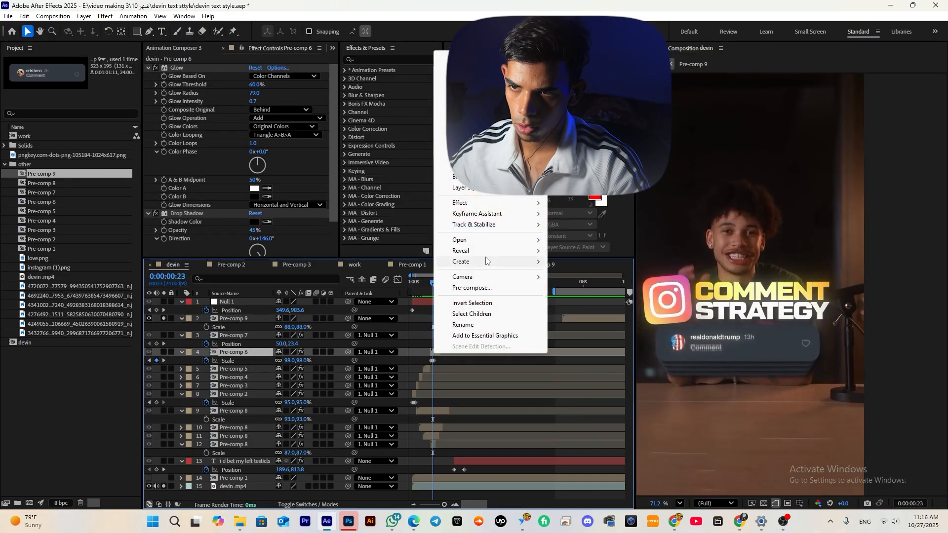
mouse_move(528, 259)
click(629, 263)
key(ctrl+d)
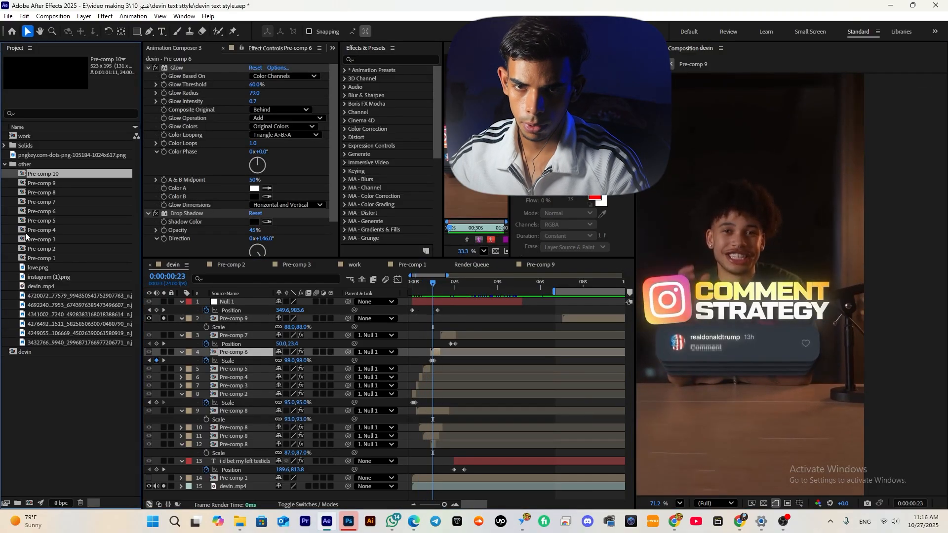
drag(67, 176, 490, 308)
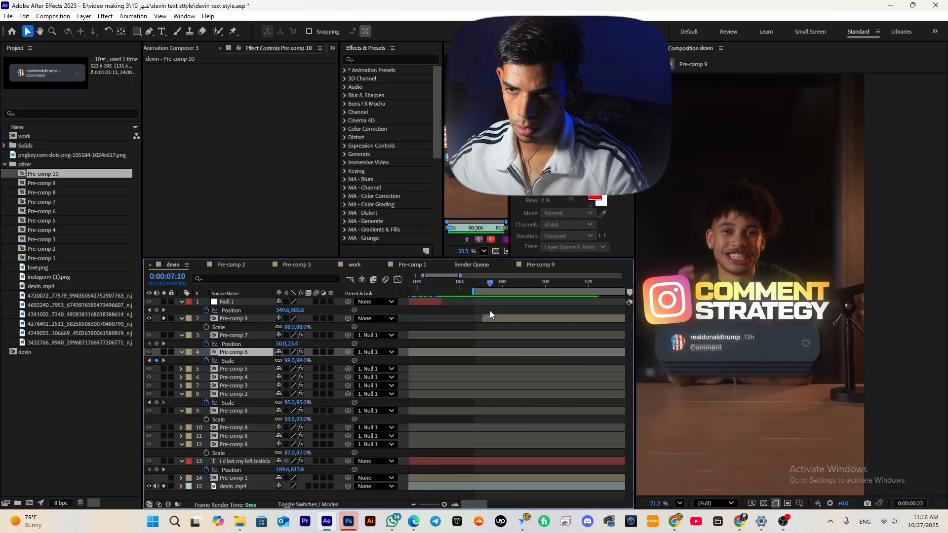
- Shift the new realdonaldtrump comment layer slightly later in time and move its card down in the frame
click(496, 287)
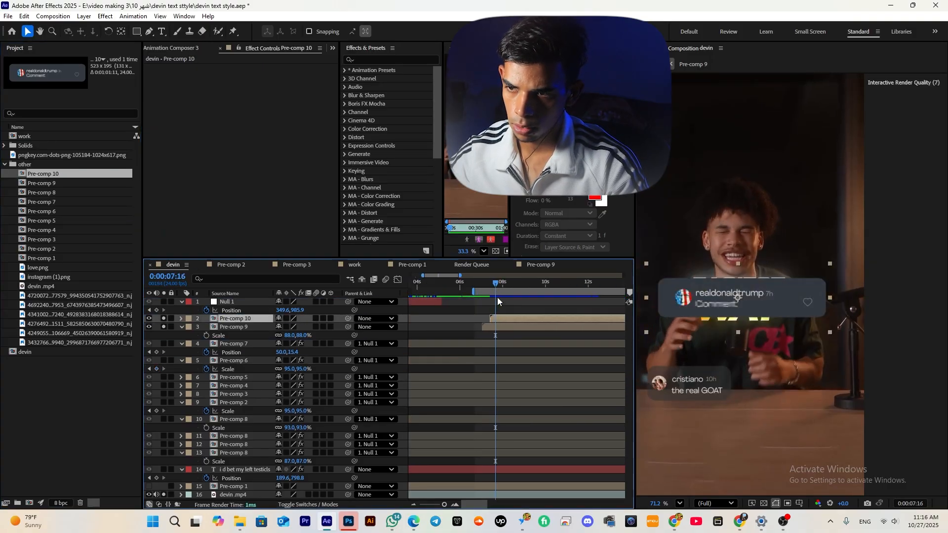
drag(508, 320, 512, 319)
drag(737, 301, 763, 387)
click(506, 285)
key(ctrl+alt+shift+t)
key(ctrl+z)
key(v)
- Inside the duplicated realdonaldtrump pre-comp, delete the background shape and change the comment text to "run for president" with Mosaic turned off
double_click(518, 321)
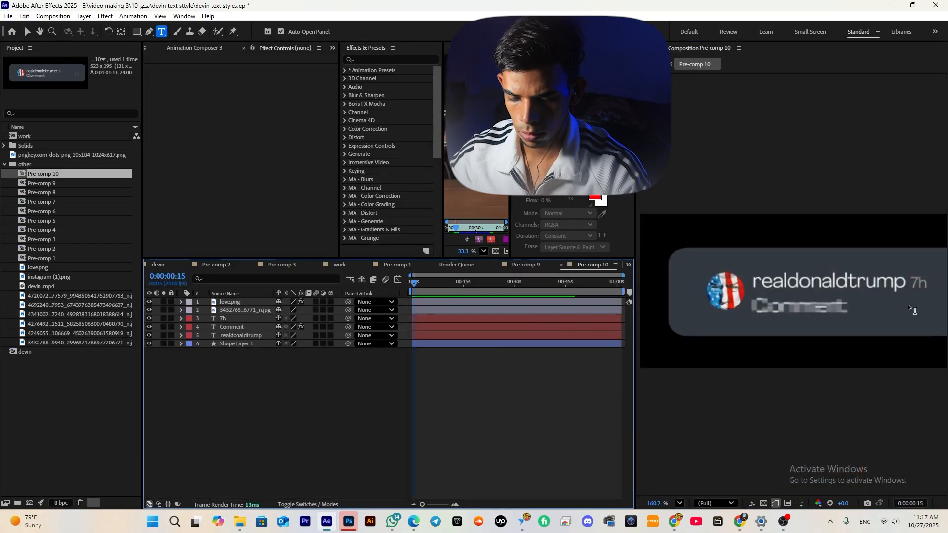
click(899, 323)
key(Delete)
click(822, 303)
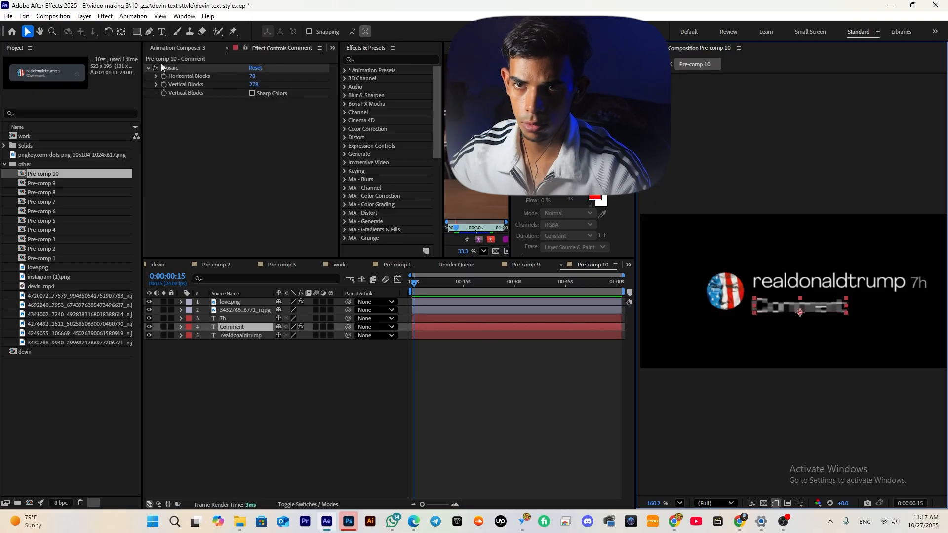
- Copy the dark rounded background from the cristiano pre-comp into the realdonaldtrump one and place it beneath the other layers
click(524, 265)
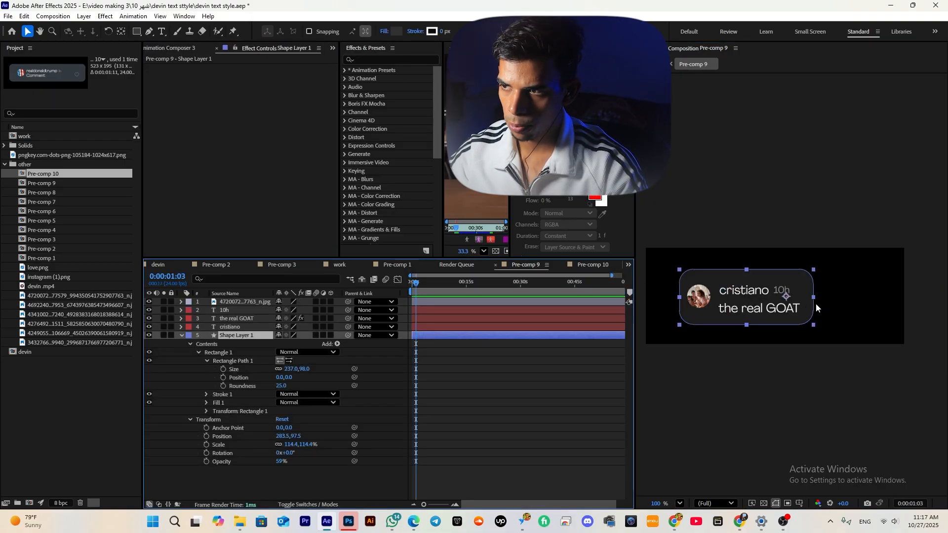
click(592, 265)
key(ctrl+v)
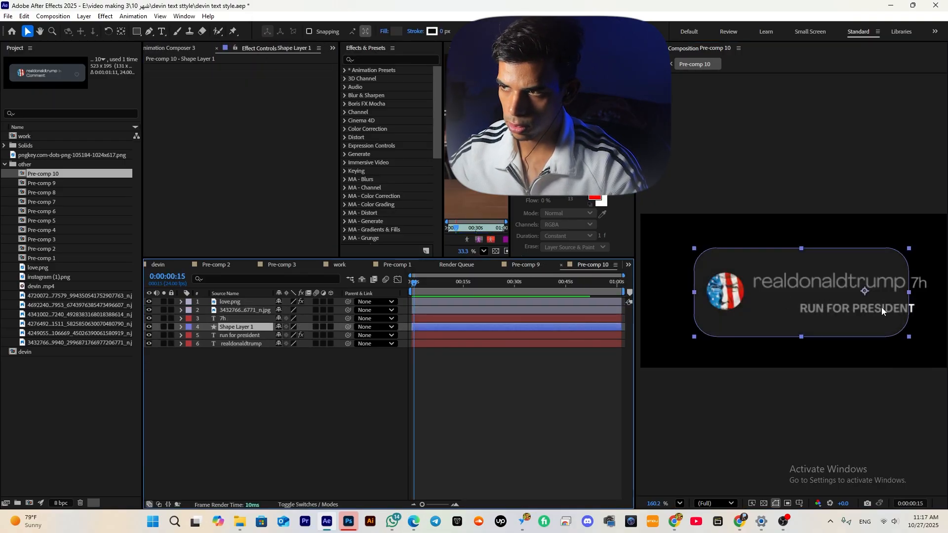
drag(254, 325, 287, 354)
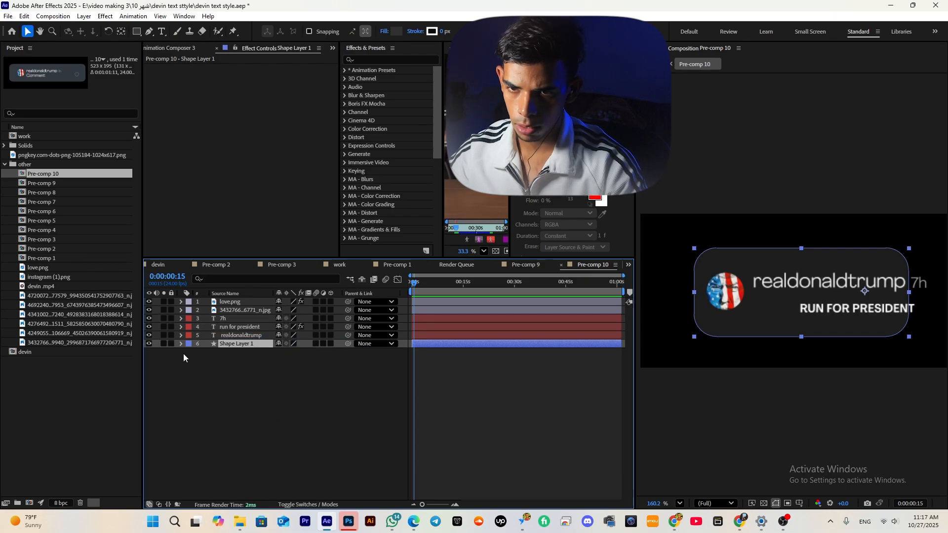
- Turn off All Caps for the "run for president" text and position it beneath the account name
click(864, 304)
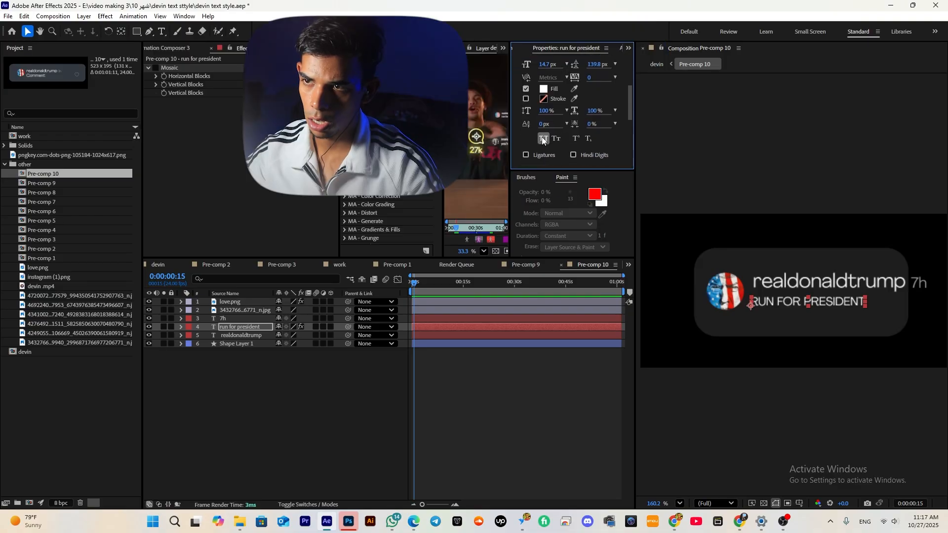
click(544, 138)
drag(754, 304, 766, 306)
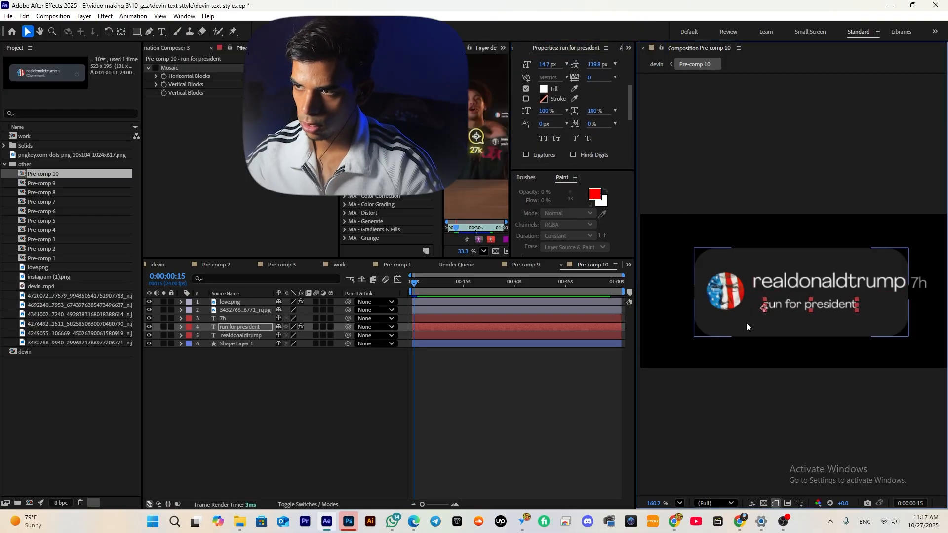
- Fit the dark rounded background around the realdonaldtrump comment, enlarging the "run for president" text and removing the heart icon
click(745, 321)
click(908, 339)
click(890, 335)
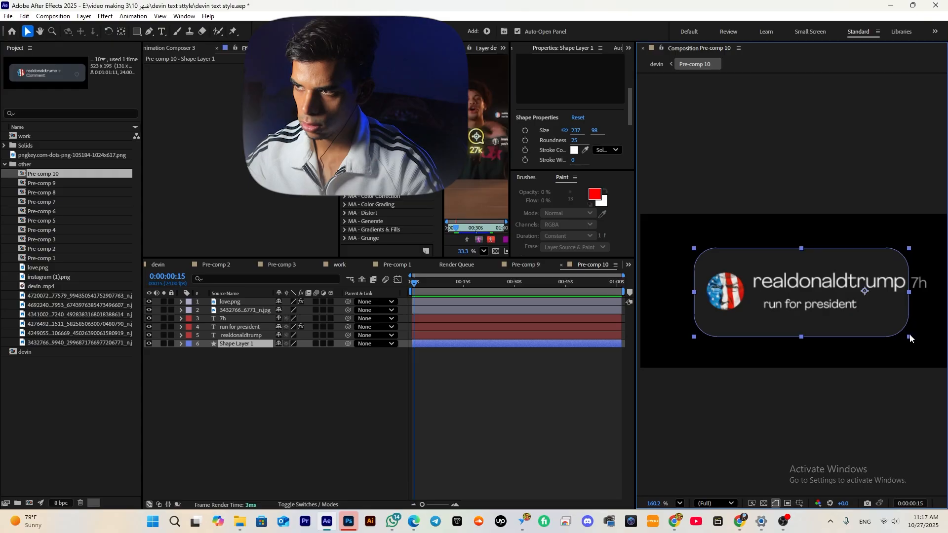
drag(909, 337, 923, 338)
drag(862, 330, 782, 316)
scroll(881, 336, down, 2)
key(space)
drag(869, 349, 867, 347)
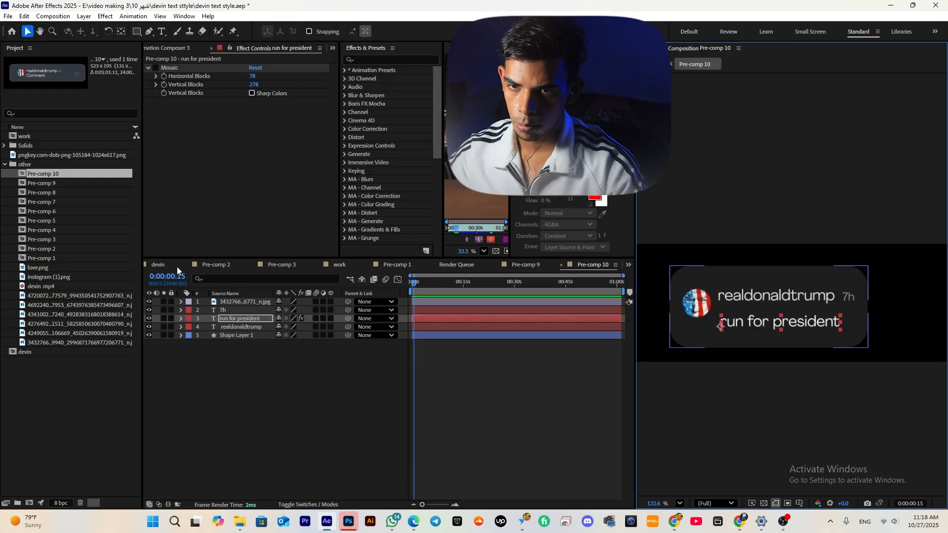
- In the devin composition, move the realdonaldtrump card to the right of the cristiano card and set its scale to 94%
click(176, 267)
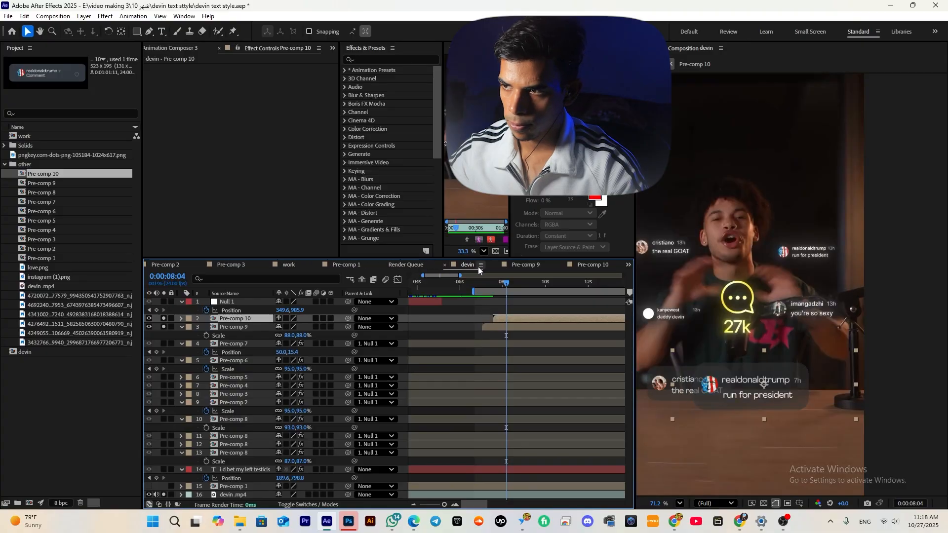
drag(746, 387, 813, 394)
key(s)
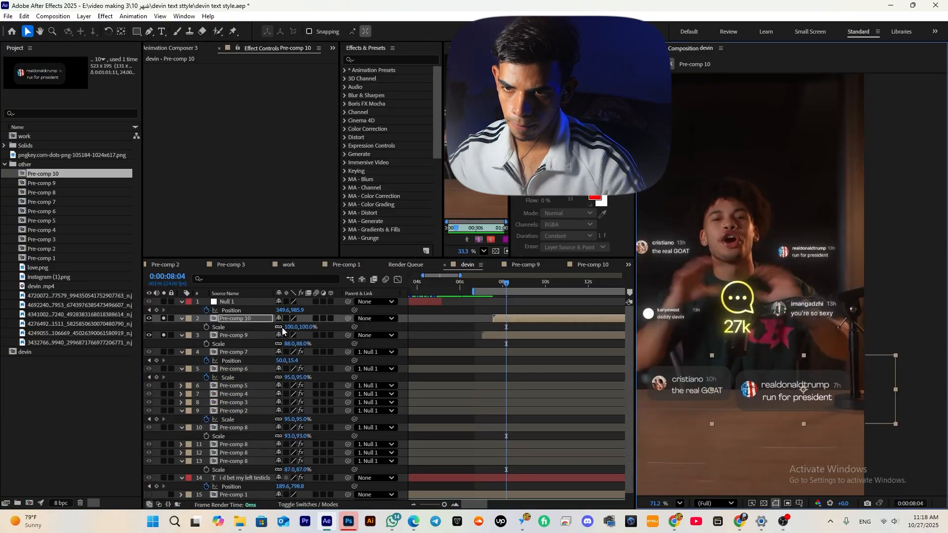
drag(305, 327, 282, 329)
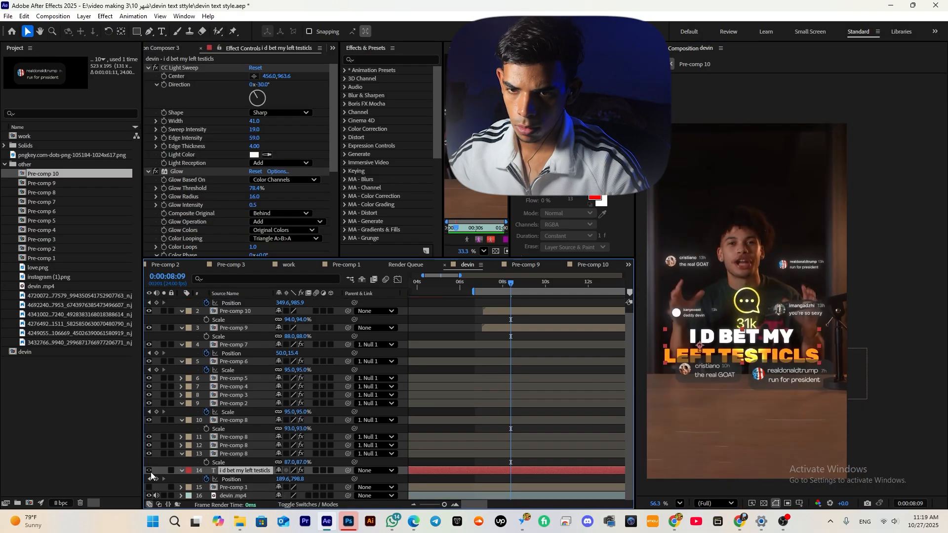
click(149, 470)
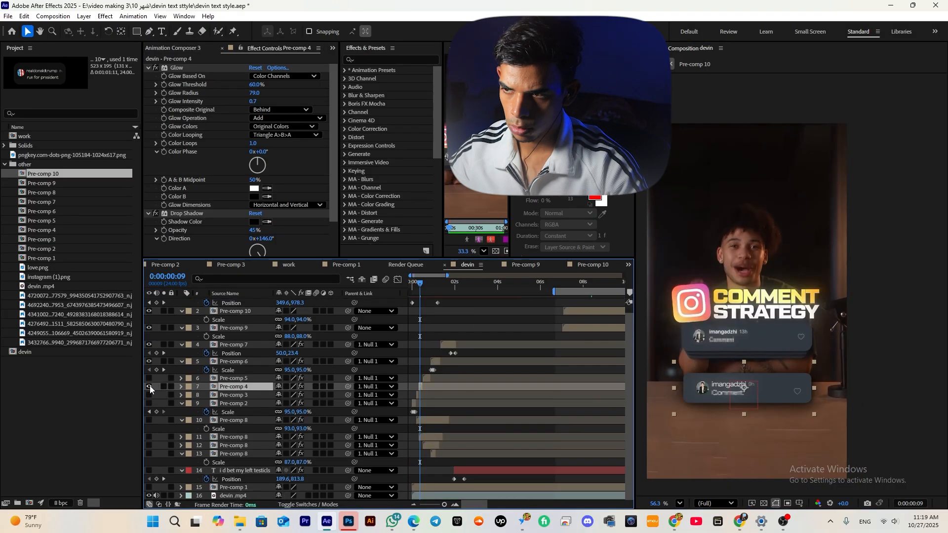
right_click(239, 389)
mouse_move(303, 287)
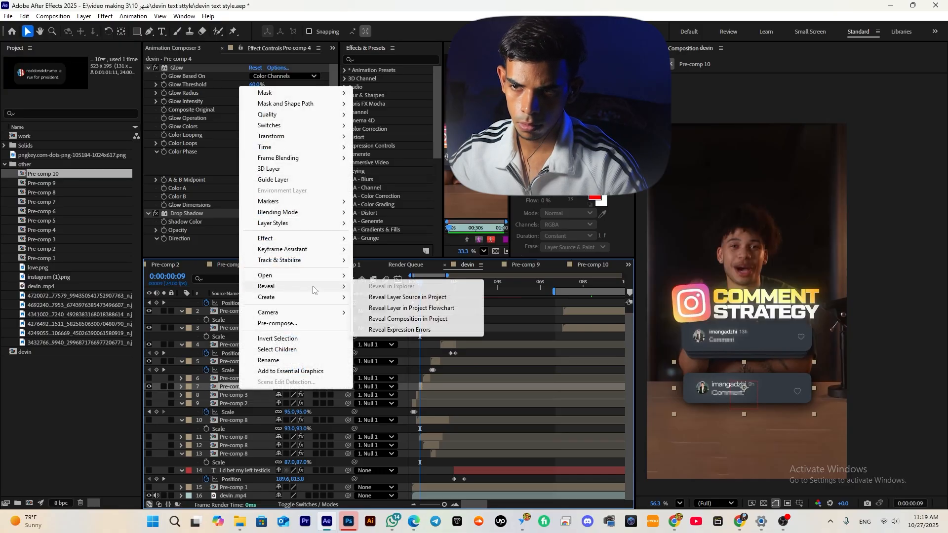
click(375, 297)
click(568, 279)
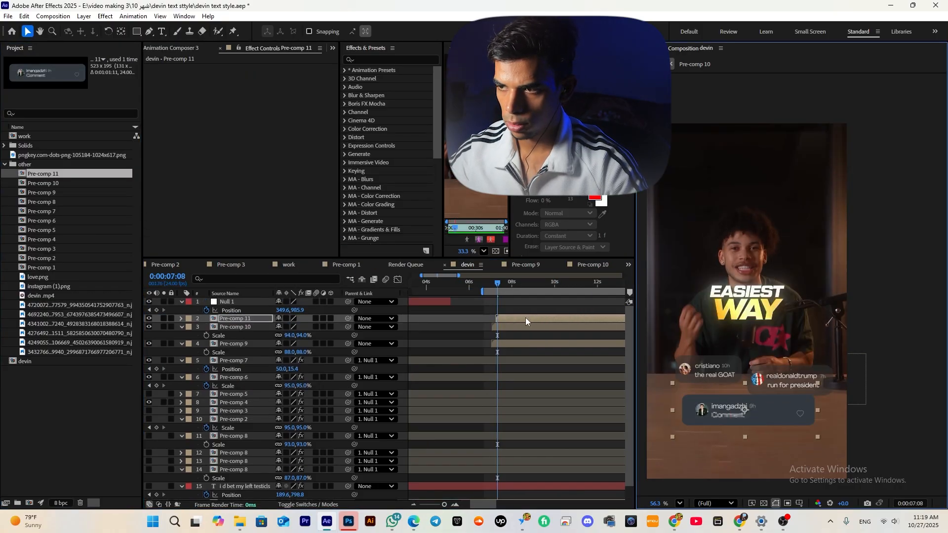
- In the duplicated imangadzhi pre-comp, swap the background for the dark rounded shape from Pre-comp 10 and change the comment to "you are great"
double_click(526, 318)
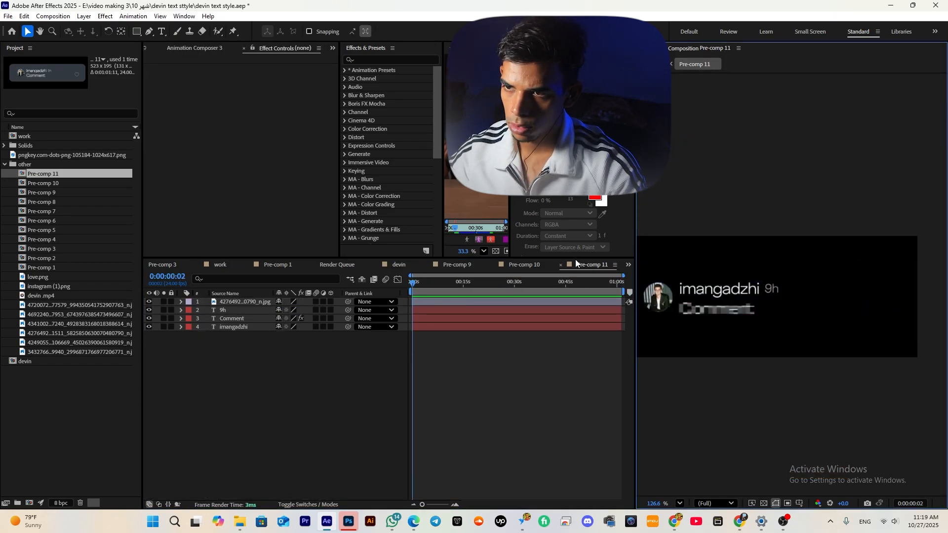
click(523, 264)
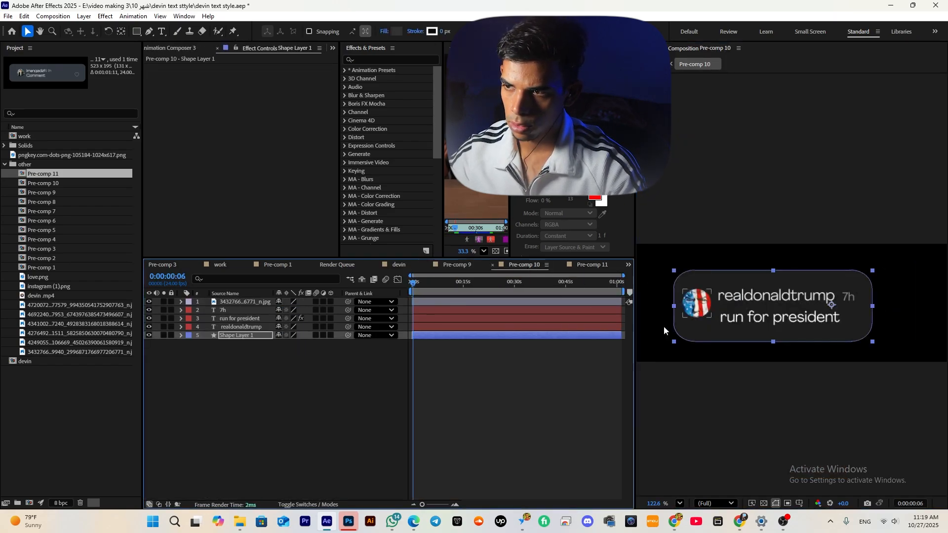
click(592, 265)
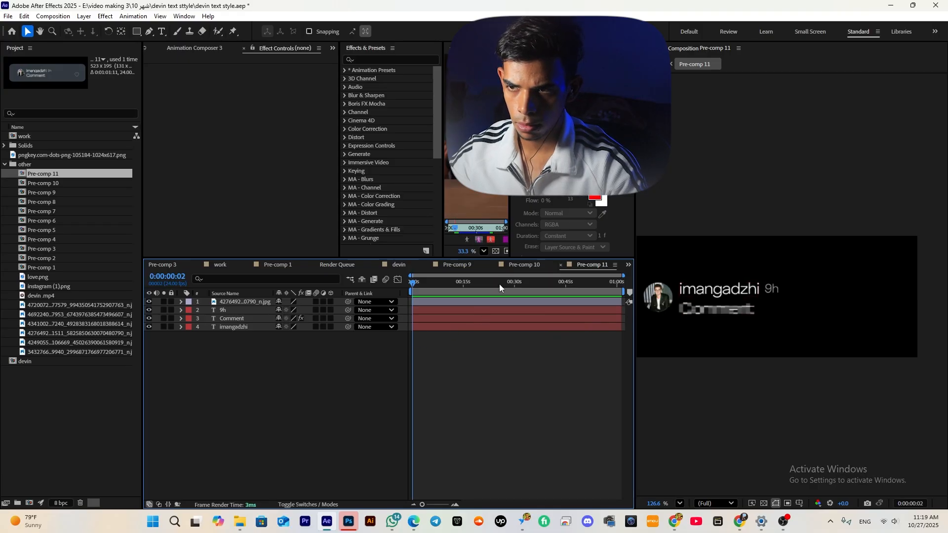
click(524, 264)
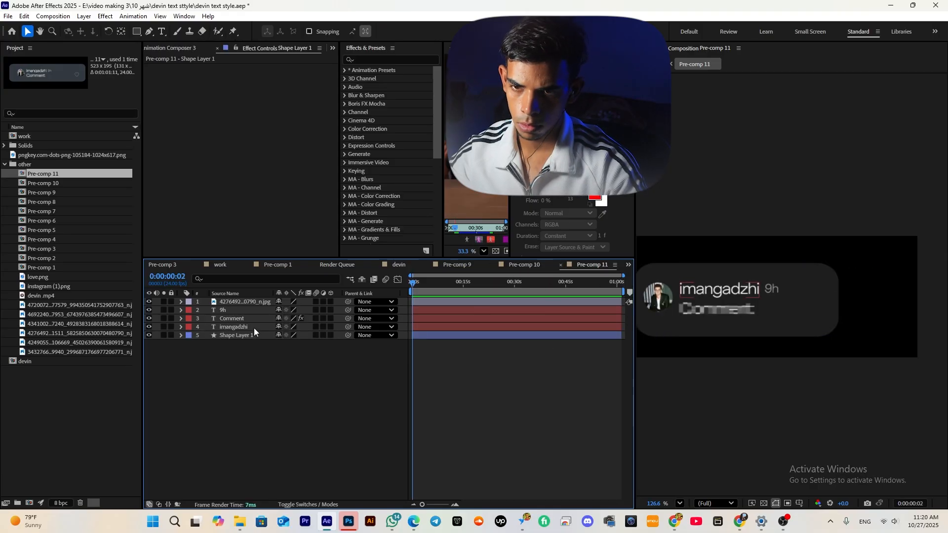
click(254, 327)
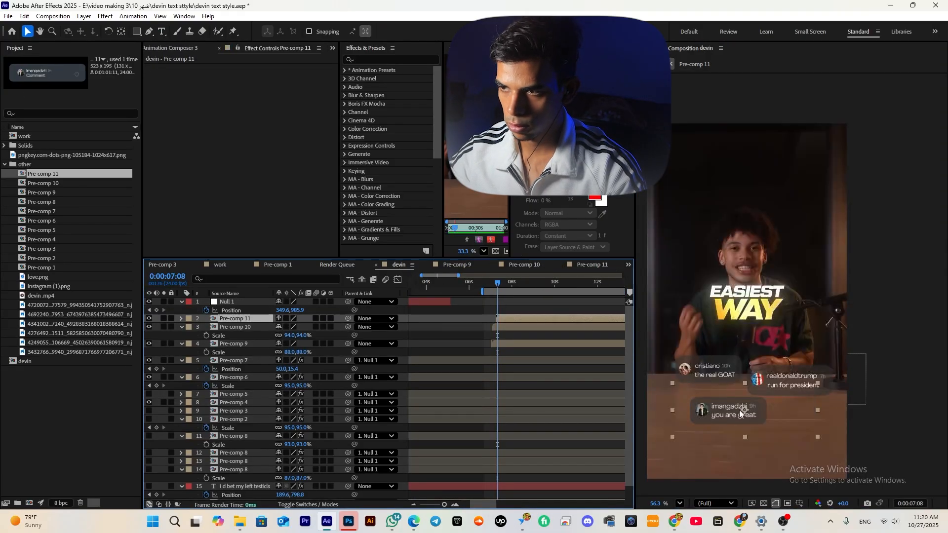
drag(739, 410, 773, 417)
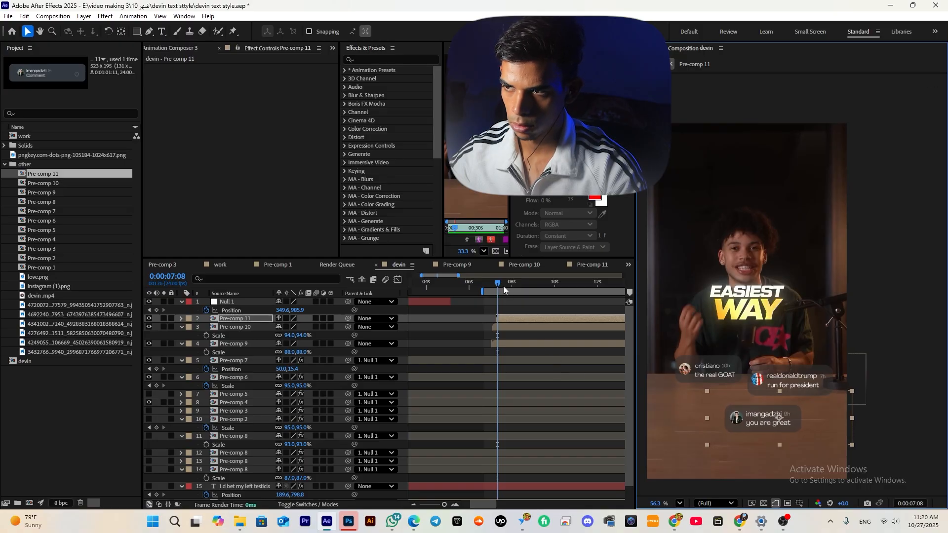
drag(504, 287, 518, 287)
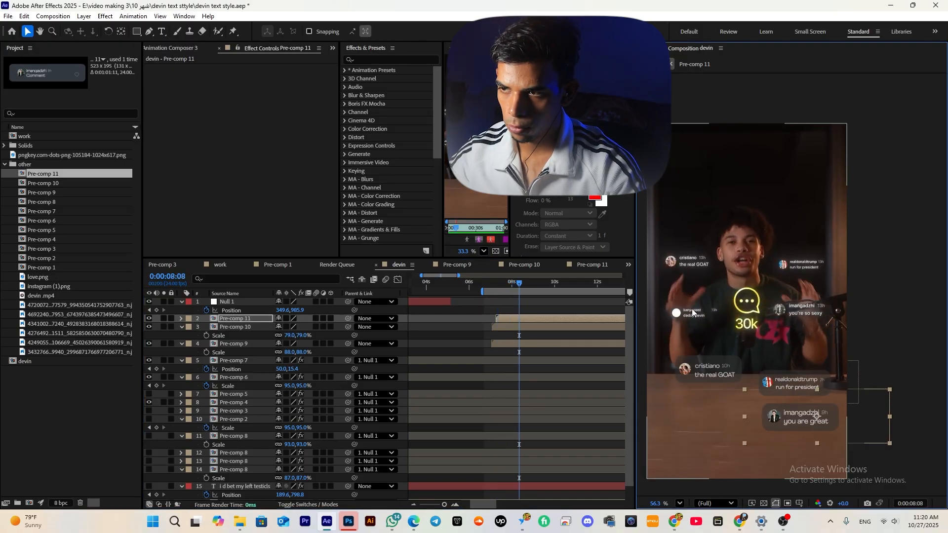
scroll(686, 312, up, 2)
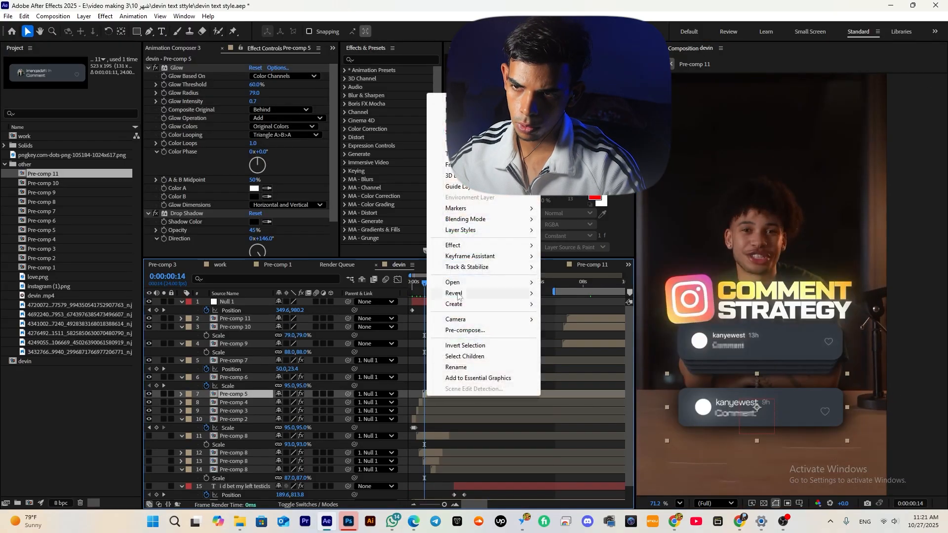
- Duplicate the kanyewest comment pre-comp (Pre-comp 5) in the project and add the copy to devin above the other comment layers
mouse_move(473, 282)
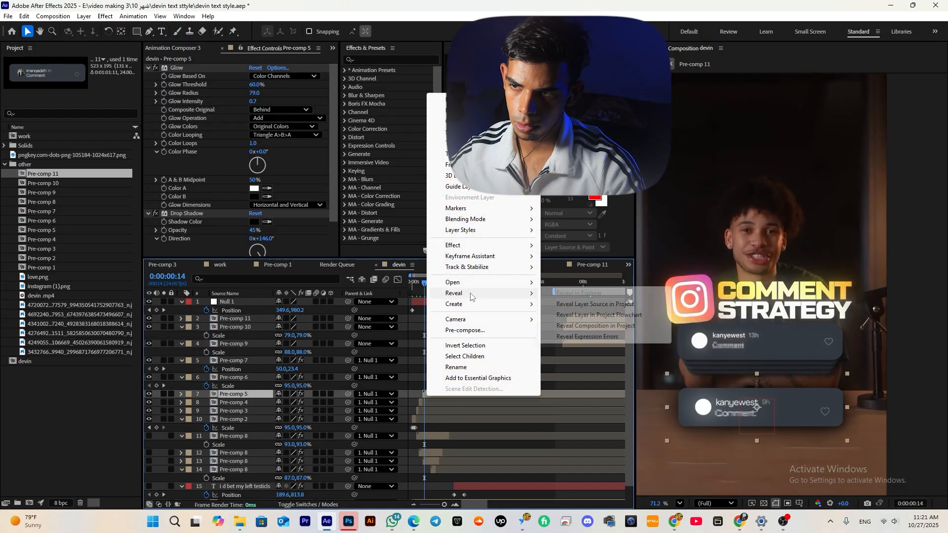
click(555, 308)
key(ctrl+d)
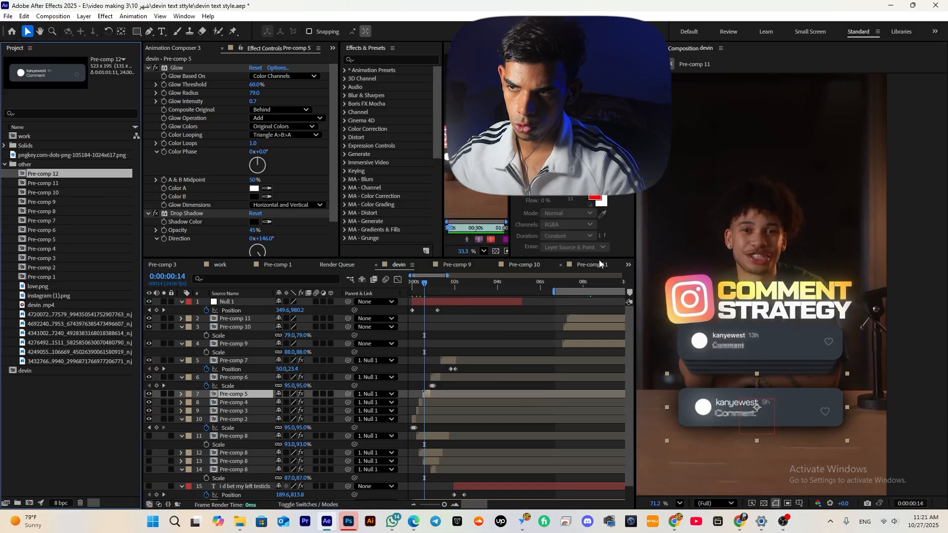
click(494, 265)
click(494, 265)
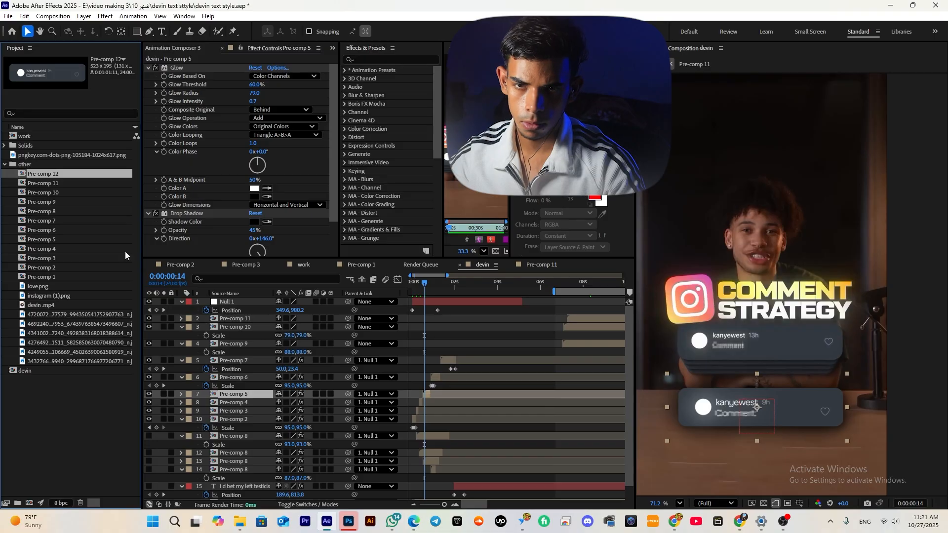
drag(59, 175, 526, 311)
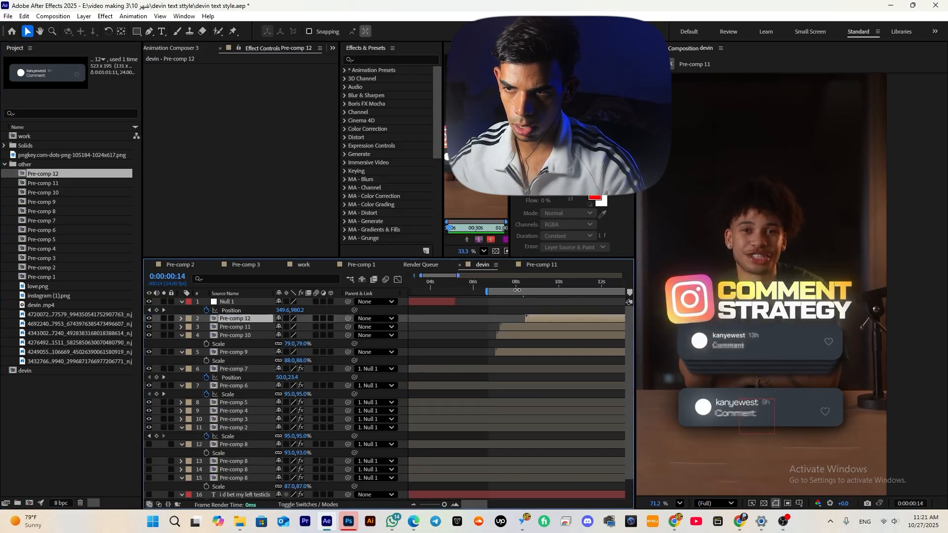
- Start the new kanyewest layer slightly earlier, place its card beneath the lower cristiano card and set its scale to 65%
click(532, 288)
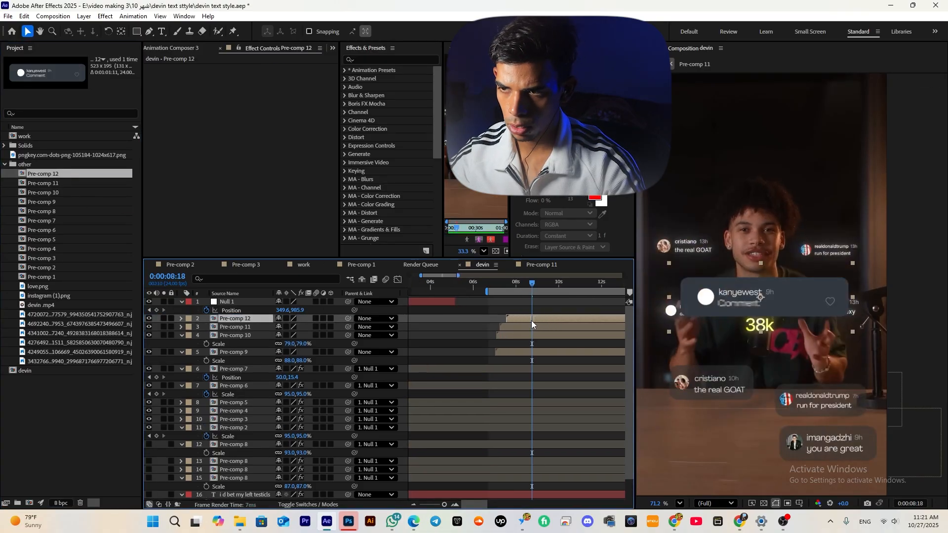
drag(786, 302, 756, 421)
key(s)
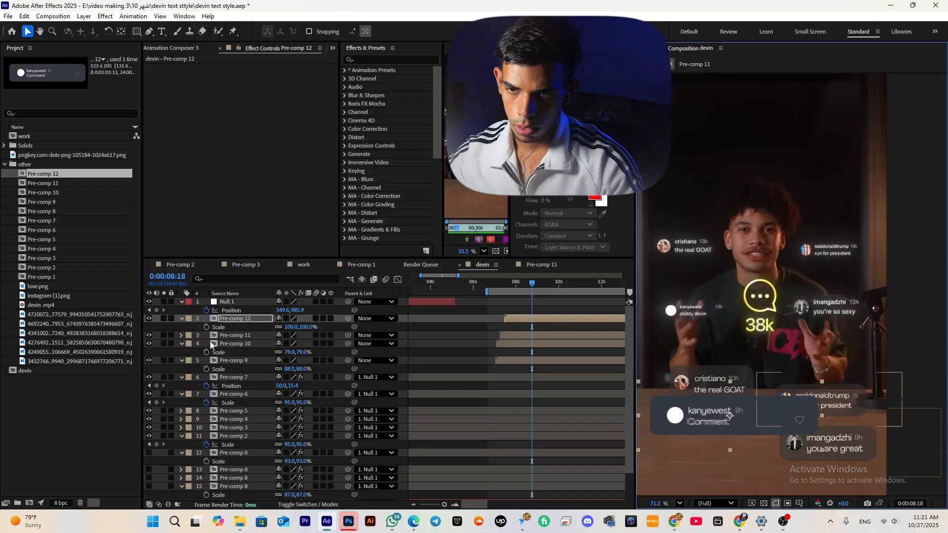
drag(302, 326, 284, 326)
click(718, 424)
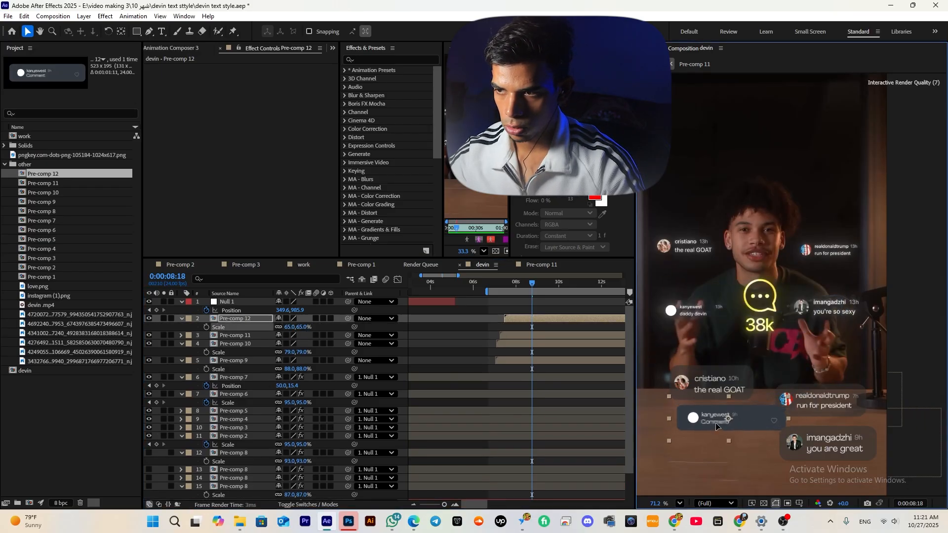
- Inside the duplicated kanyewest pre-comp, remove the Mosaic effect from the comment and change its text to "daddy devin" beneath the account name
double_click(708, 434)
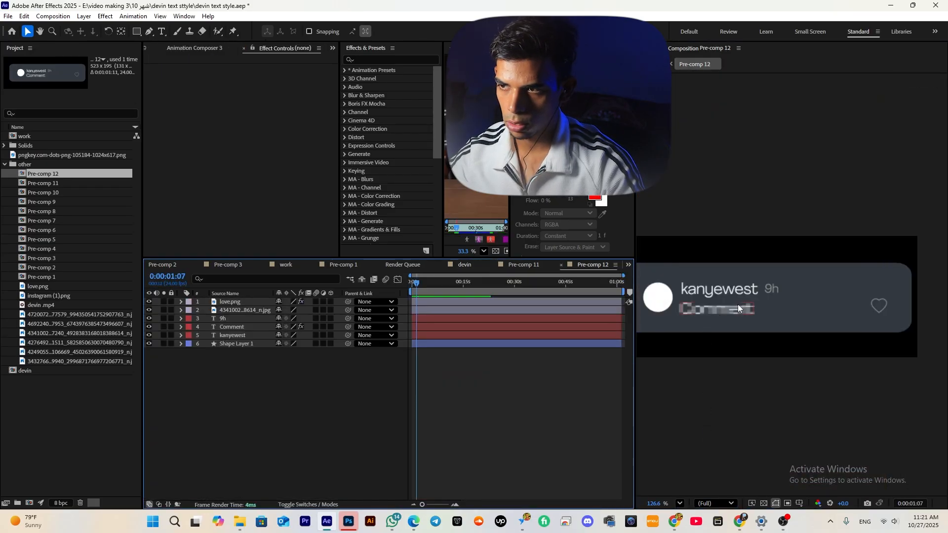
click(738, 308)
click(183, 65)
key(Delete)
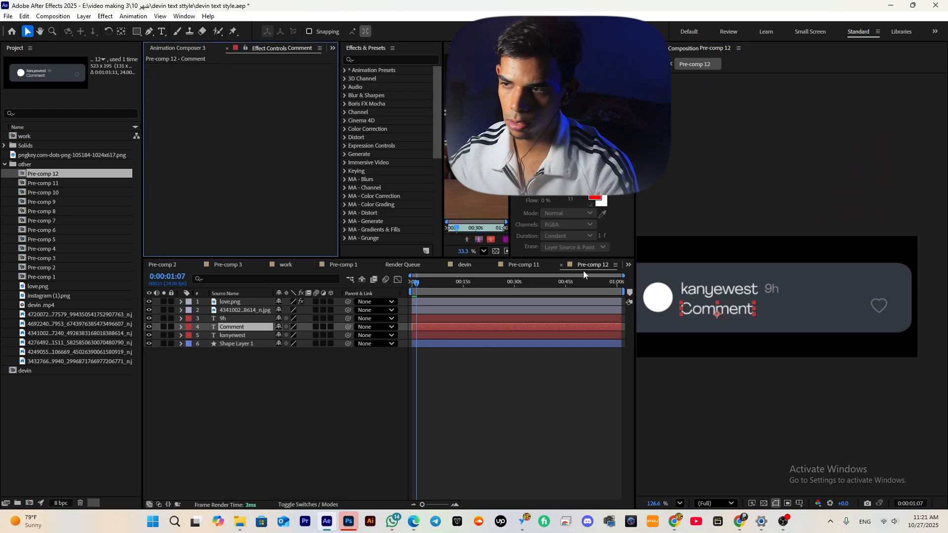
double_click(722, 316)
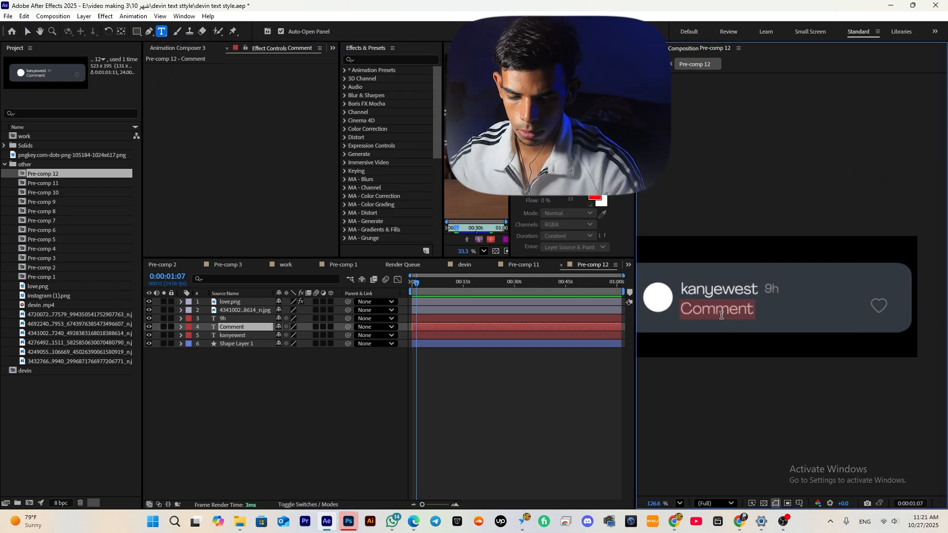
text(daddy devin)
key(Escape)
drag(714, 314, 723, 316)
- Delete the blue-grey background shape and the heart icon from the duplicated kanyewest pre-comp
click(817, 311)
key(Delete)
drag(915, 293, 856, 326)
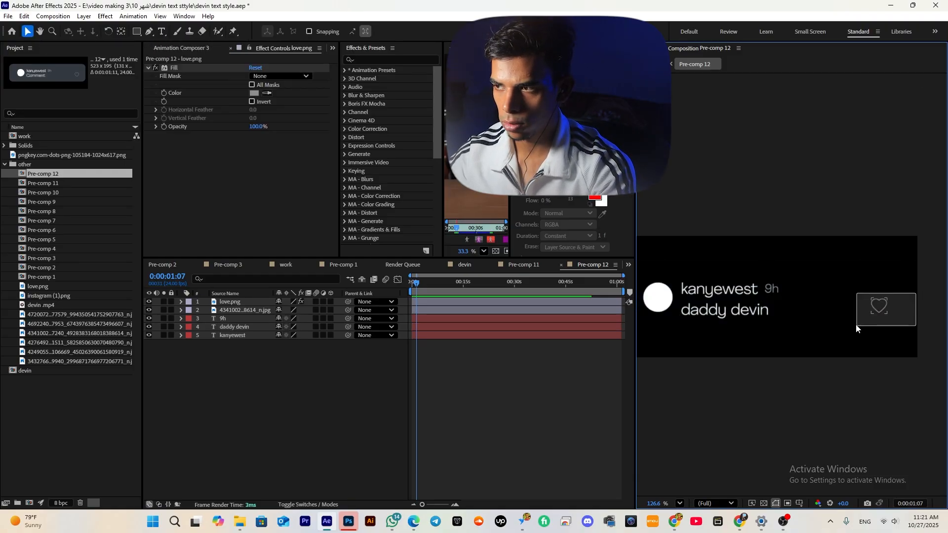
- Copy the dark rounded background from the imangadzhi pre-comp into the kanyewest one and place it beneath the other layers
click(523, 265)
click(727, 325)
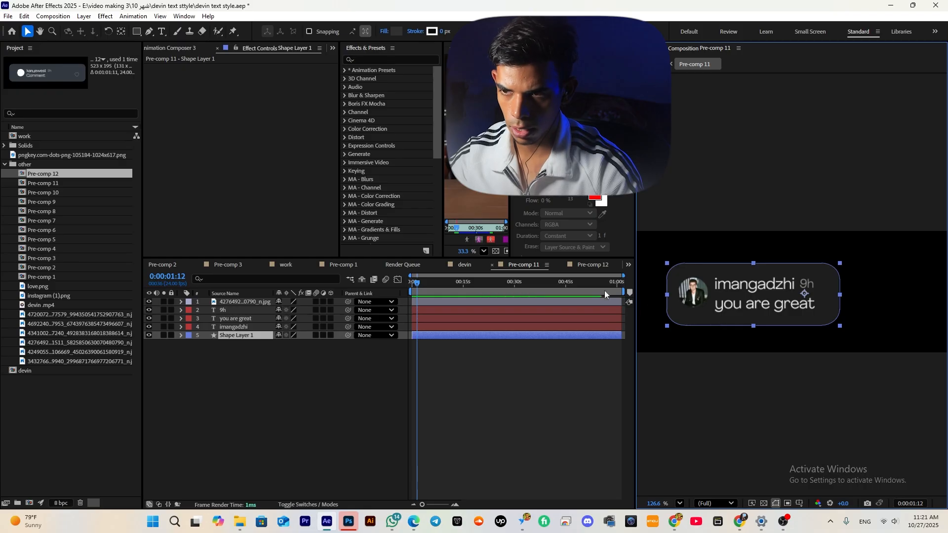
key(ctrl+d)
click(538, 265)
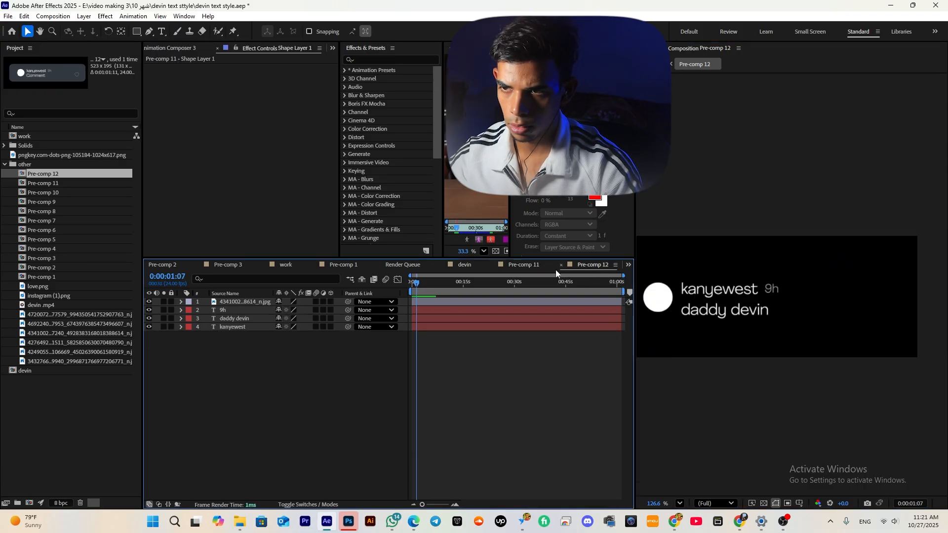
click(603, 268)
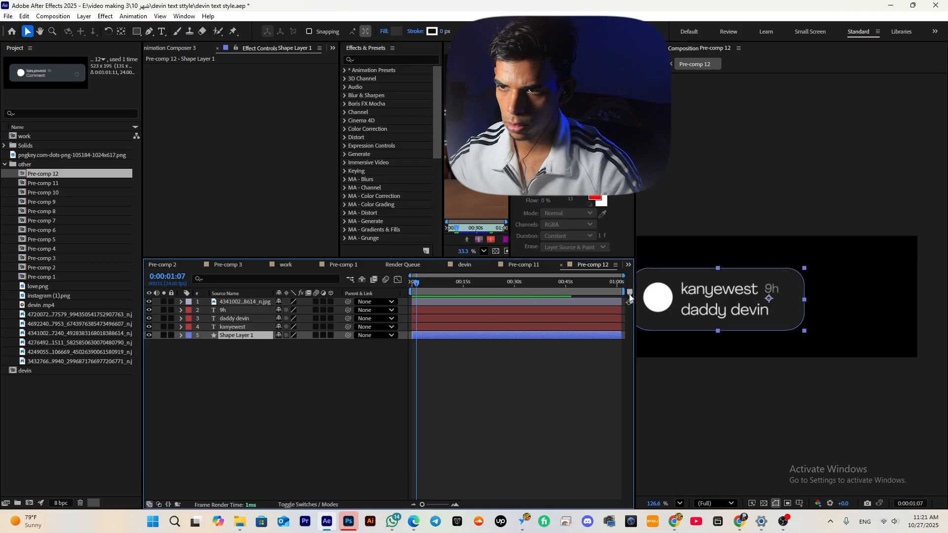
- Return to the devin composition, nudge the lower cristiano card slightly left and down, and save the project
click(462, 265)
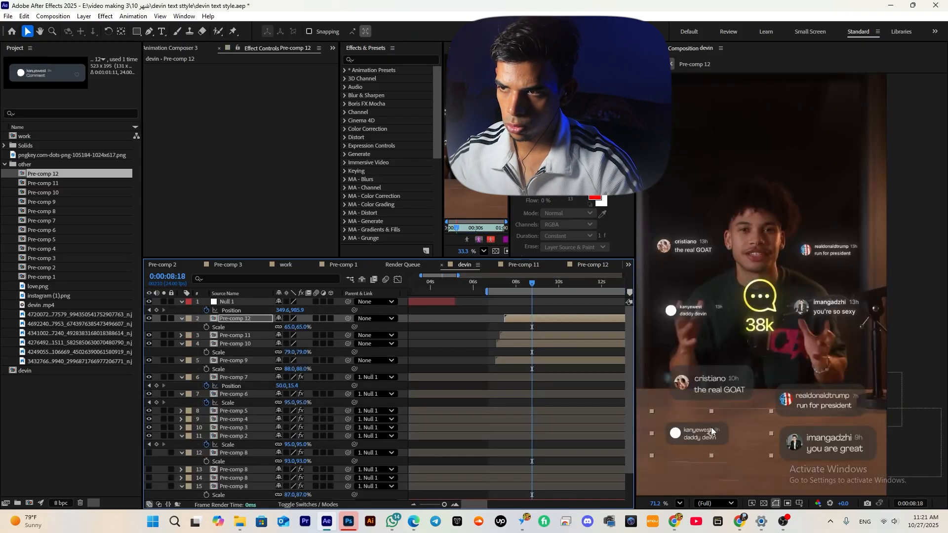
click(711, 435)
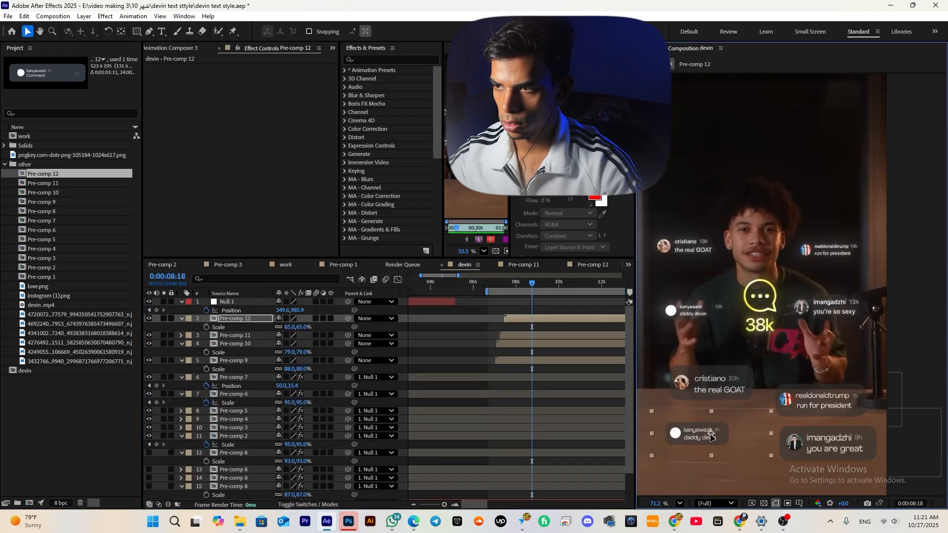
scroll(719, 435, down, 3)
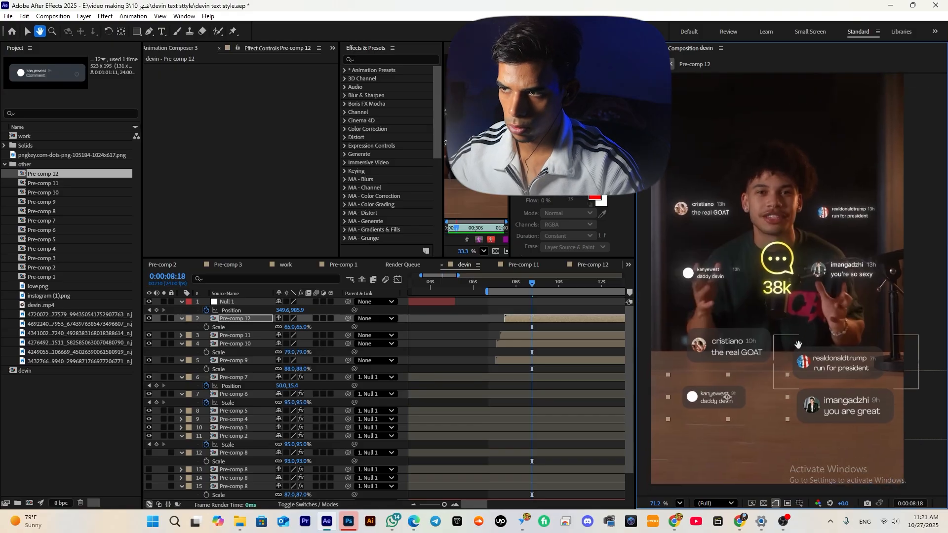
click(549, 386)
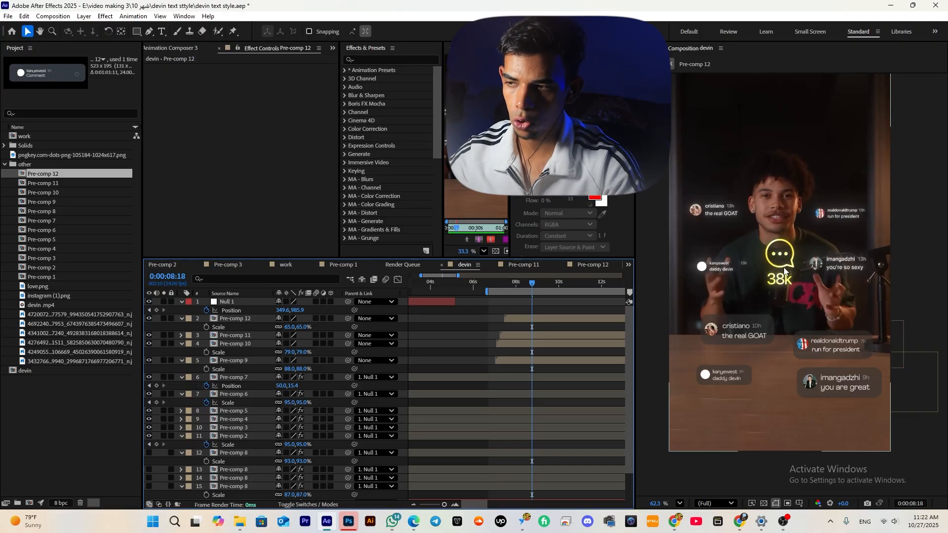
drag(783, 268, 778, 280)
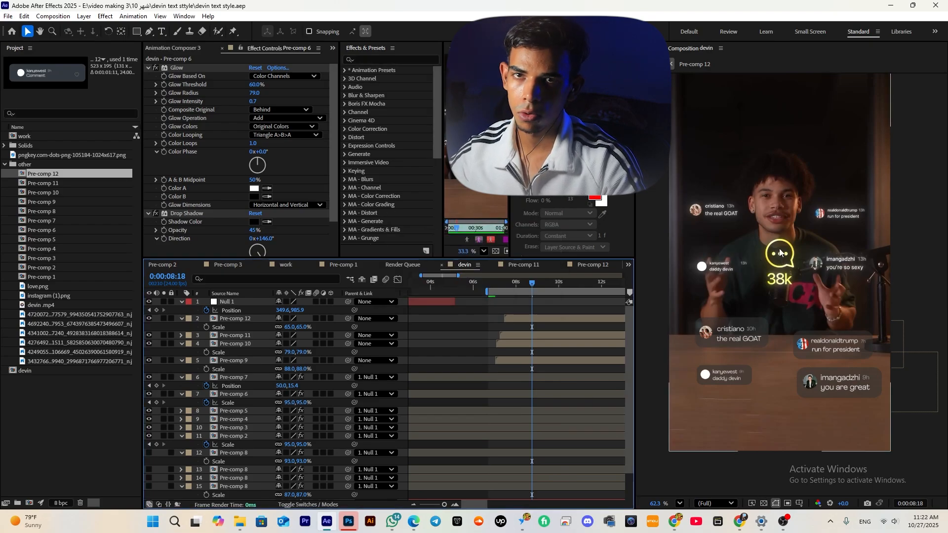
- Switch to the Chrome browser and search Flaticon for "comment" icons
click(671, 523)
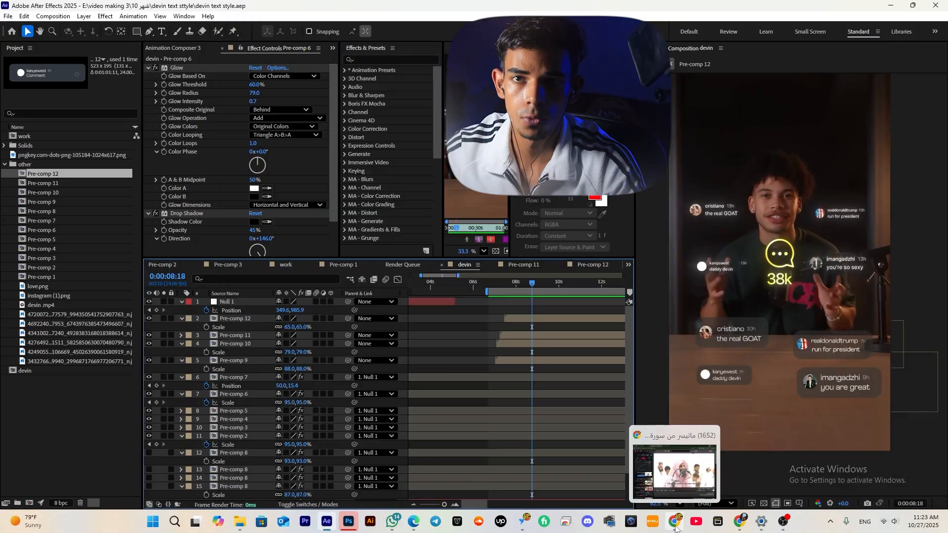
click(673, 521)
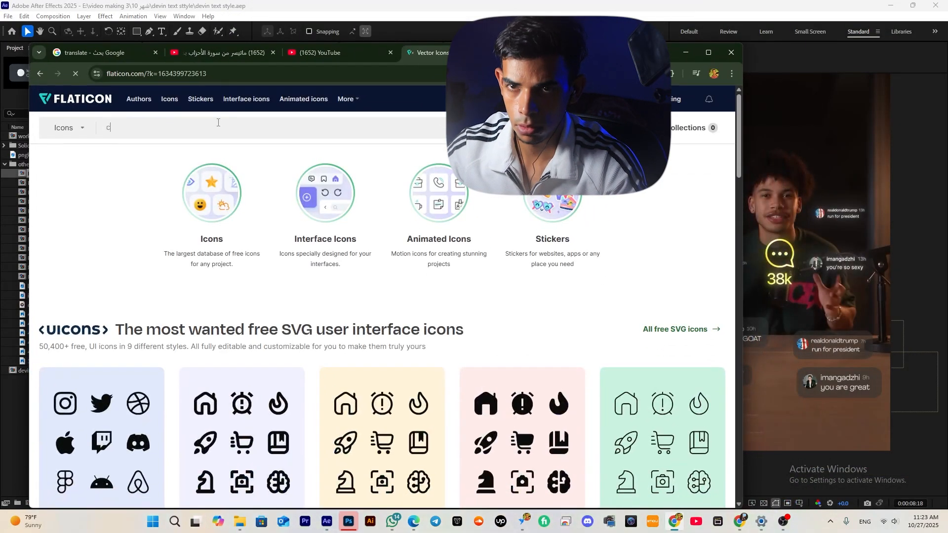
text(comment)
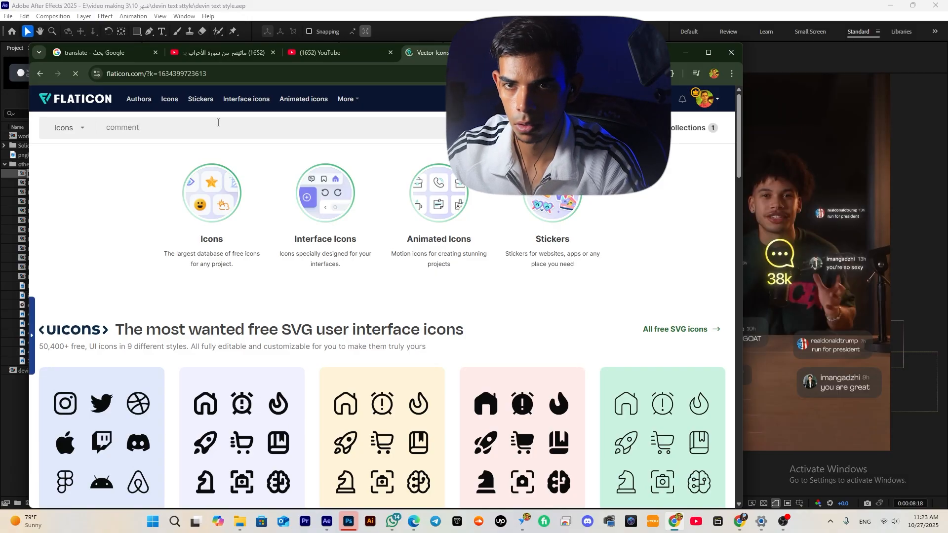
key(Return)
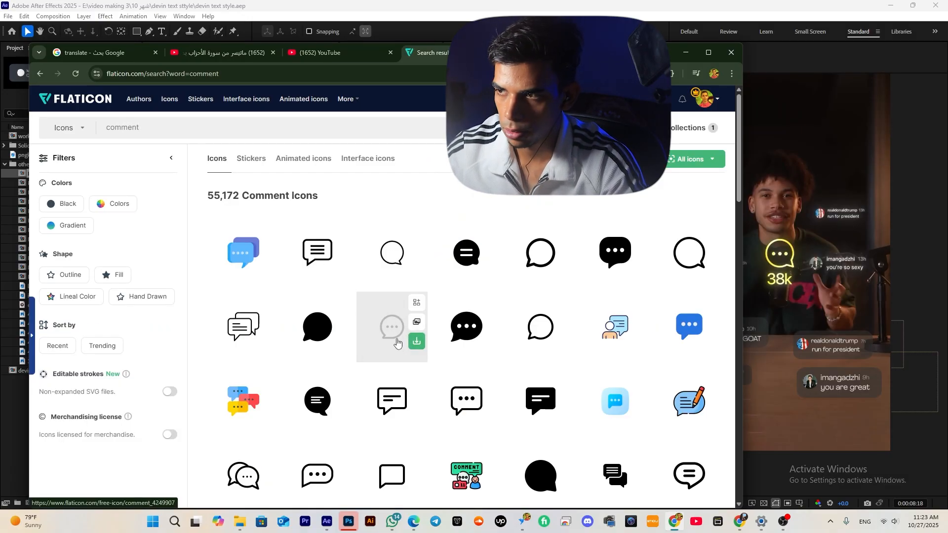
- Download the outlined round speech bubble with three dots as a PNG and bring it into the devin composition in After Effects
scroll(397, 340, down, 6)
click(641, 443)
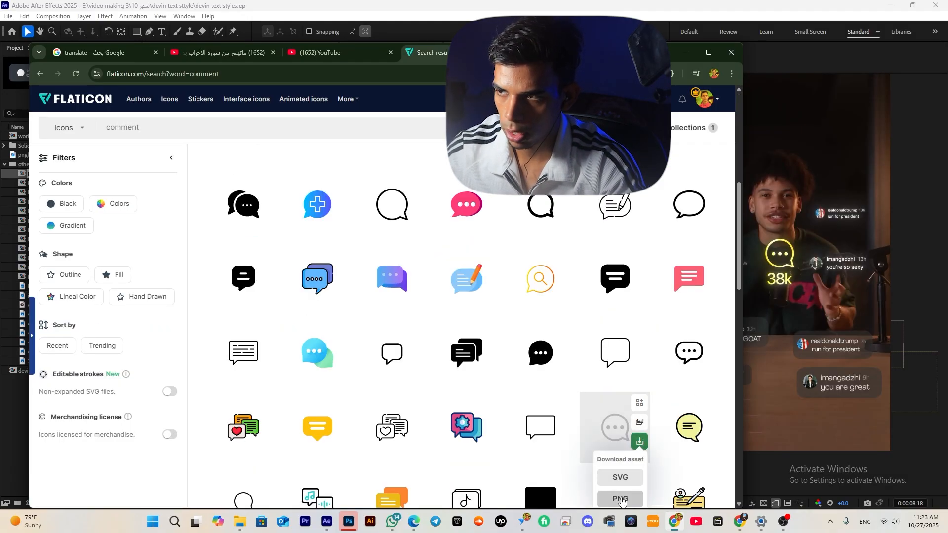
click(638, 478)
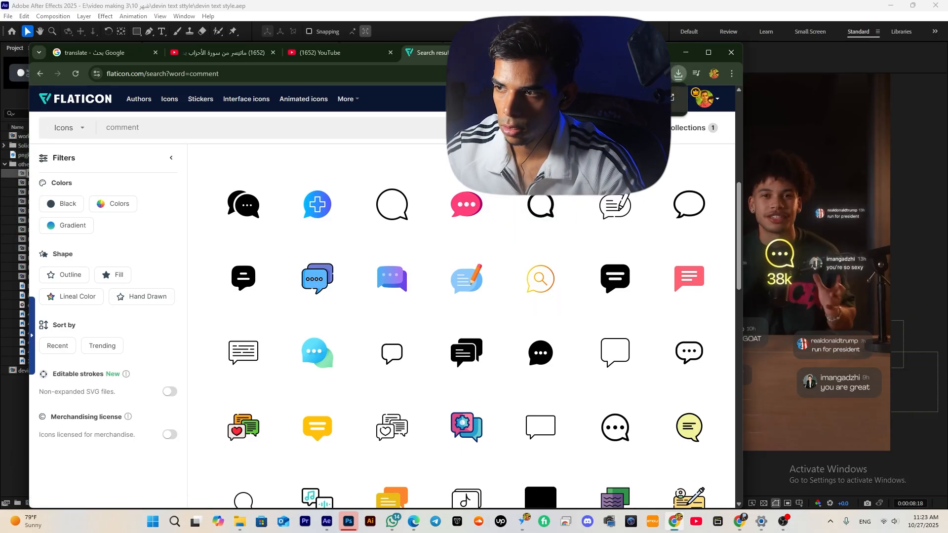
click(675, 99)
drag(551, 443, 558, 340)
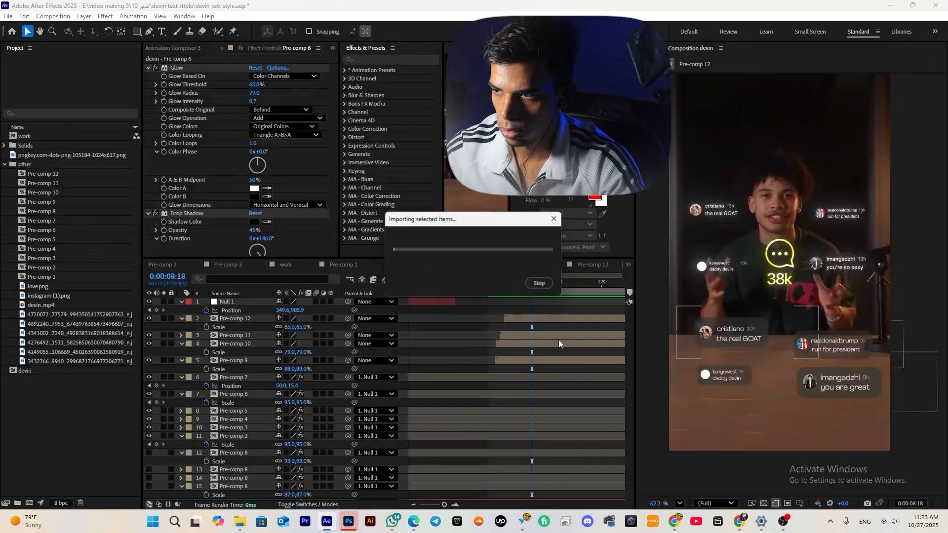
- Scale the comment.png icon down to 20% and place it between the lower left and right comment cards
key(s)
drag(299, 310, 269, 310)
drag(783, 254, 778, 367)
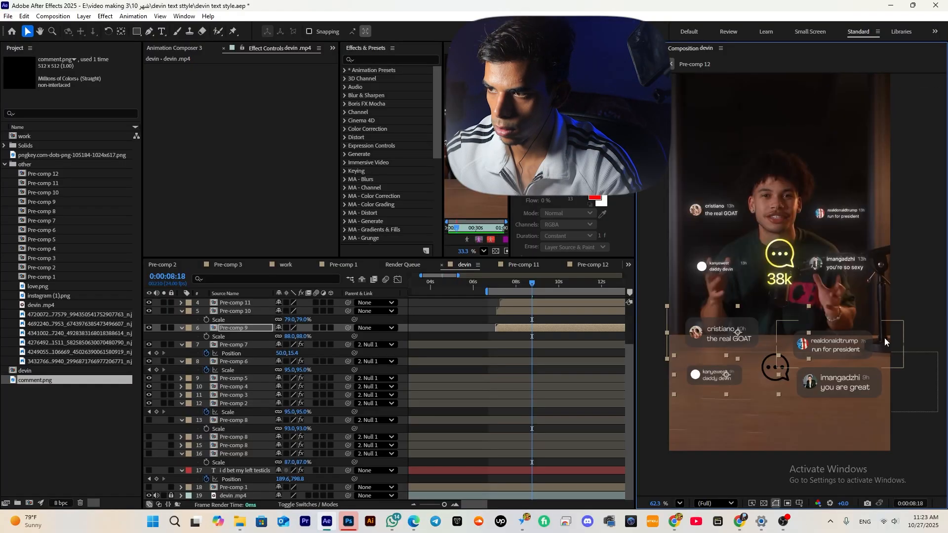
- Shift the lower realdonaldtrump and imangadzhi cards slightly right and scale them to 70% and 91%
click(884, 342)
shift+click(854, 382)
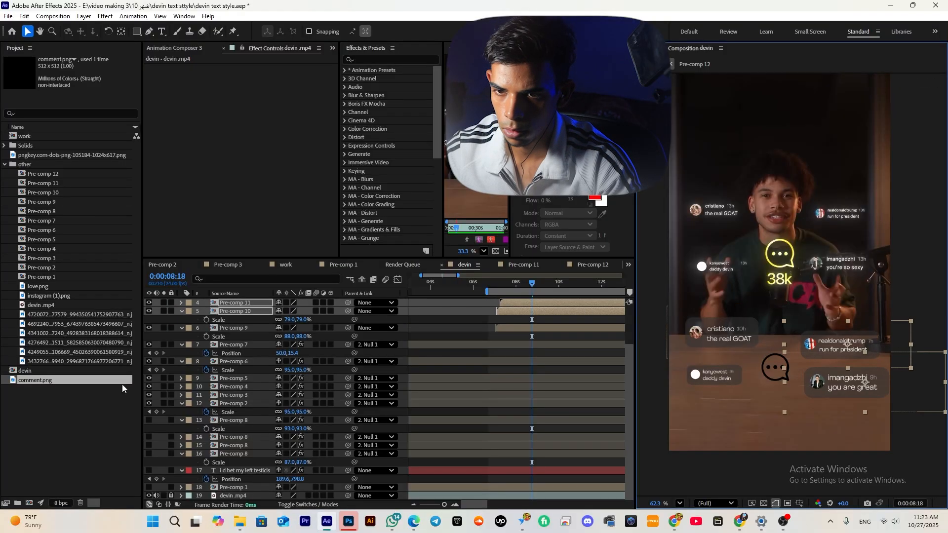
key(s)
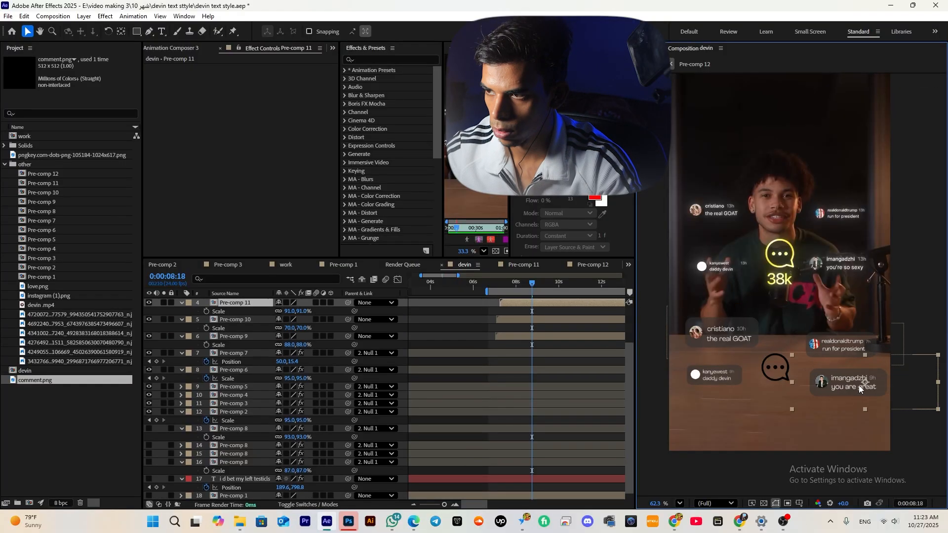
drag(859, 387, 854, 385)
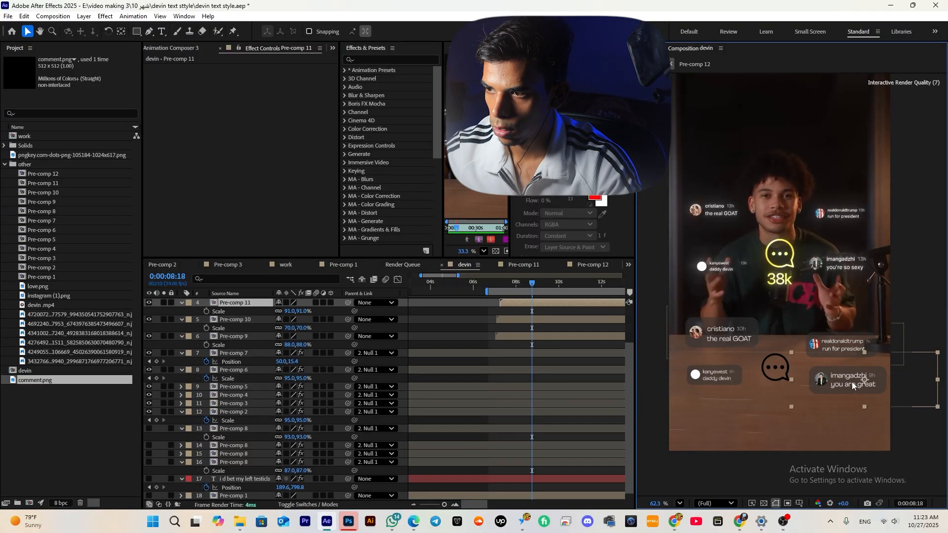
- Raise the lower comment icon slightly and apply a Fill effect in orange-yellow (RGB 255, 180, 0)
drag(775, 367, 777, 349)
click(380, 62)
text(fil)
drag(379, 179, 209, 57)
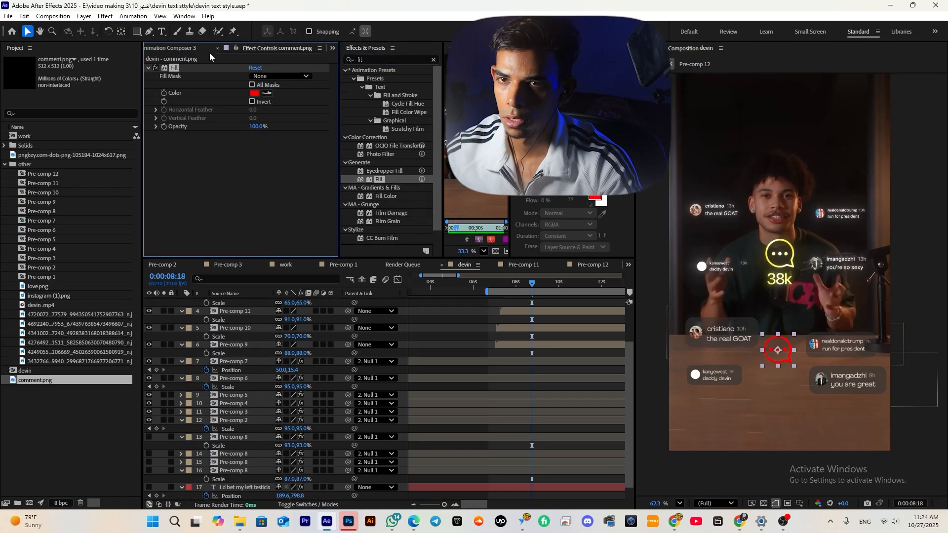
click(254, 93)
click(498, 308)
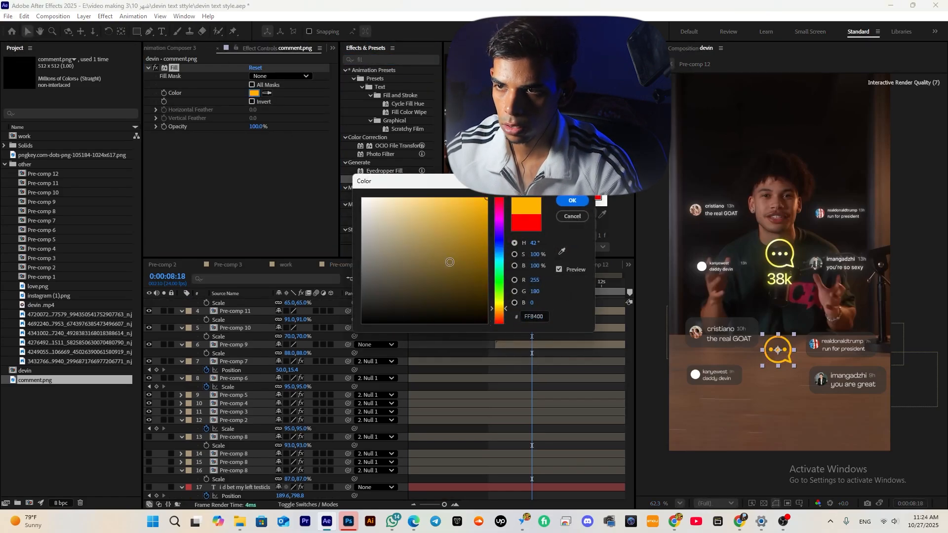
click(563, 200)
- Find the CC Light Sweep effect, apply it to the comment icon and adjust its placement on the icon
double_click(389, 60)
text(we)
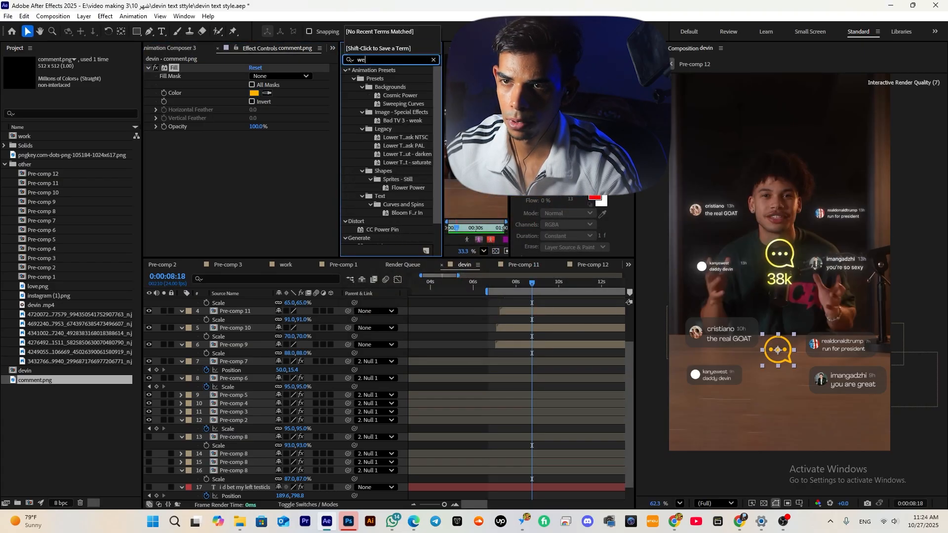
key(BackSpace)
key(BackSpace)
text(swe)
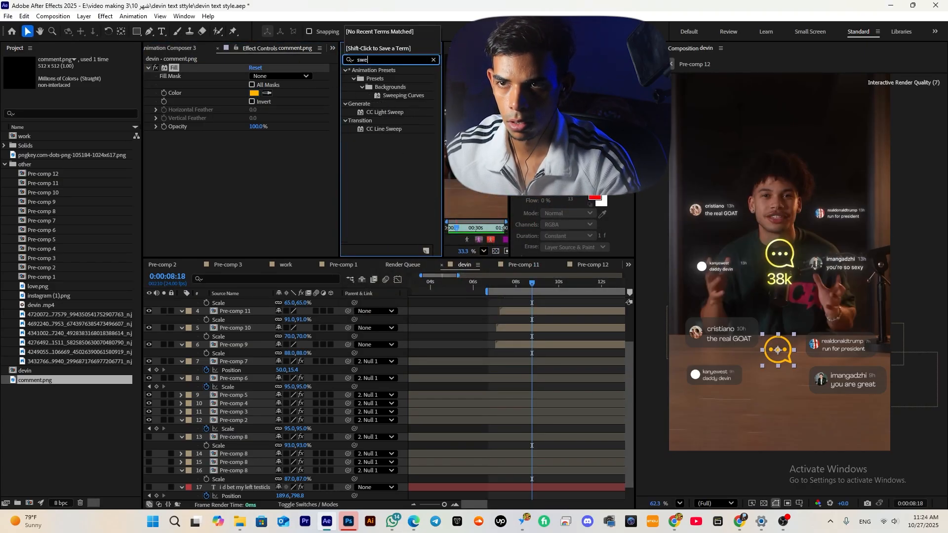
double_click(384, 112)
drag(777, 344, 772, 345)
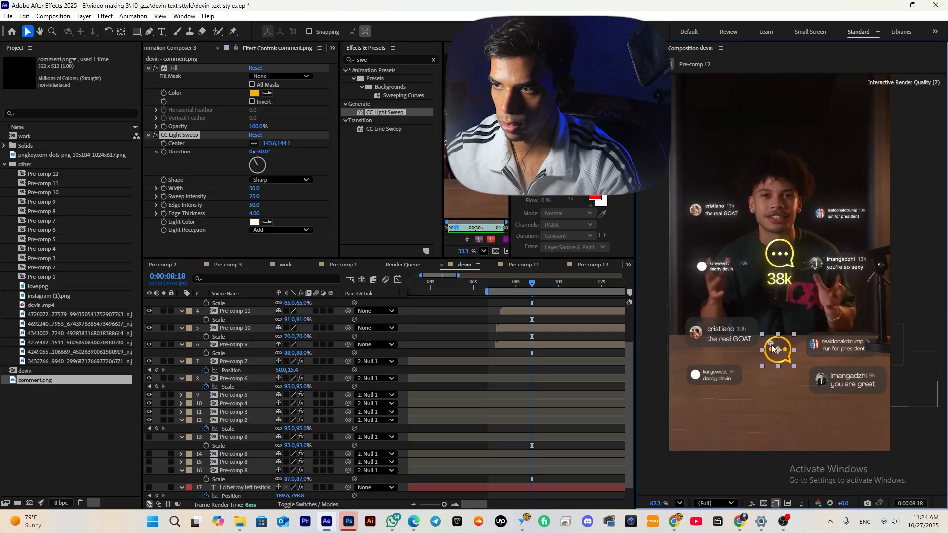
- Set the light sweep's width to 147 and its sweep intensity to 80
click(266, 194)
drag(254, 188, 244, 198)
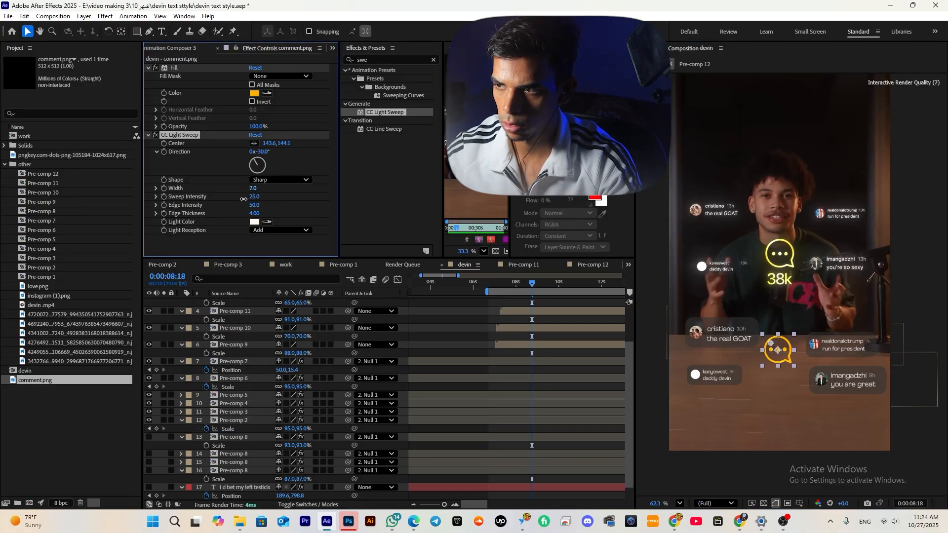
drag(309, 192, 283, 196)
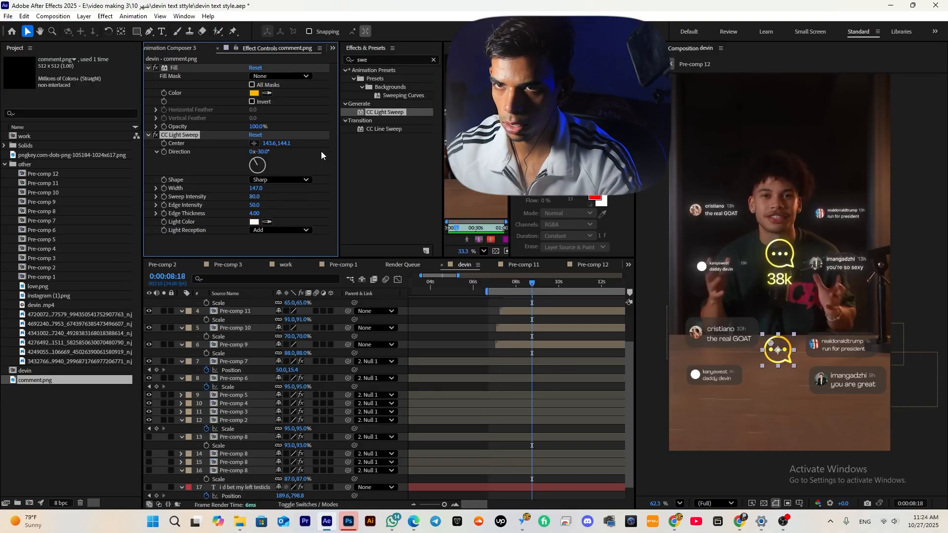
- Lighten the comment icon's Fill color to pale yellow FFC845
click(253, 93)
drag(450, 212, 453, 194)
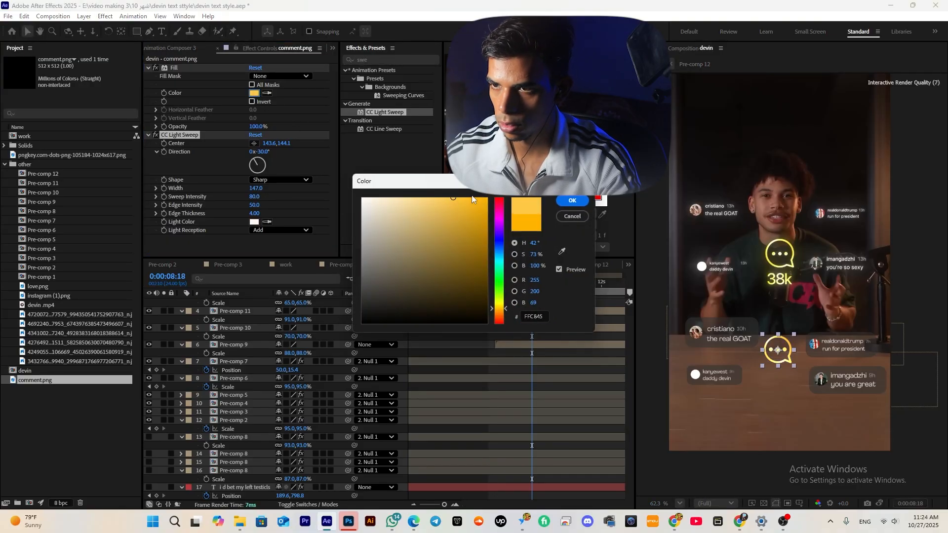
click(571, 201)
- Adjust the comment.png layer to start at about the same time as the Pre-comp 12 layer
scroll(515, 323, up, 5)
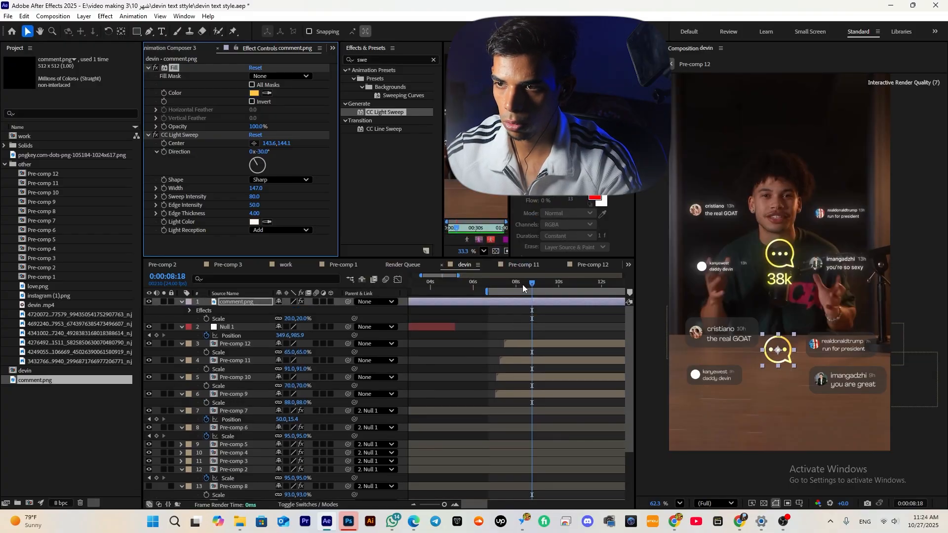
drag(546, 302, 560, 301)
drag(493, 301, 565, 300)
drag(507, 294, 535, 308)
- Add a text layer reading "10" just below the lower comment icon
key(ctrl+t)
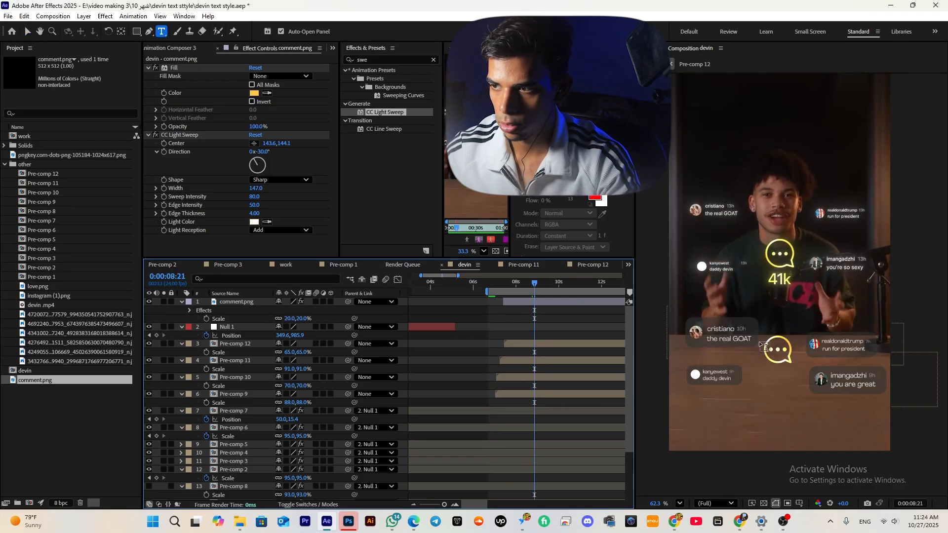
click(771, 379)
text(10)
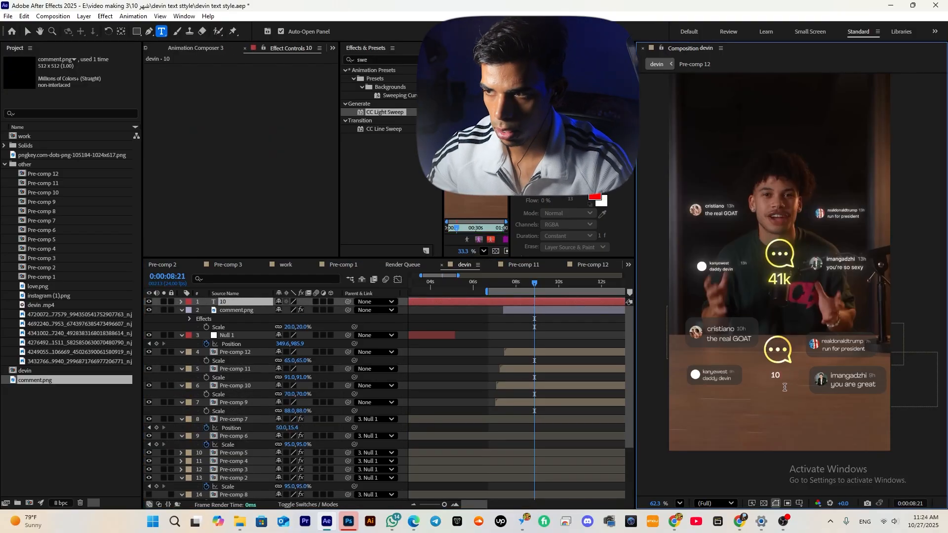
key(Escape)
key(v)
- Find the Slider Control effect and apply it to the "10" text layer
click(376, 58)
text(s)
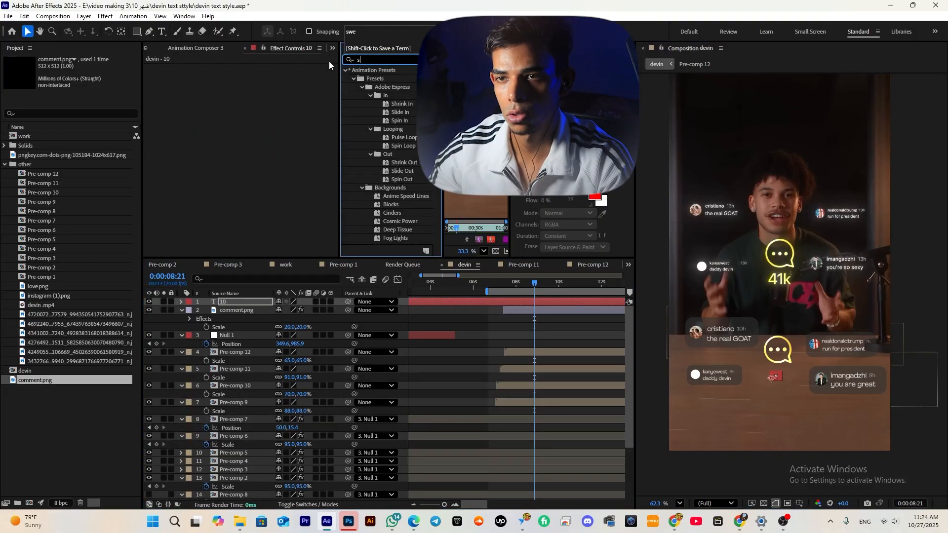
text(lid)
scroll(374, 163, down, 5)
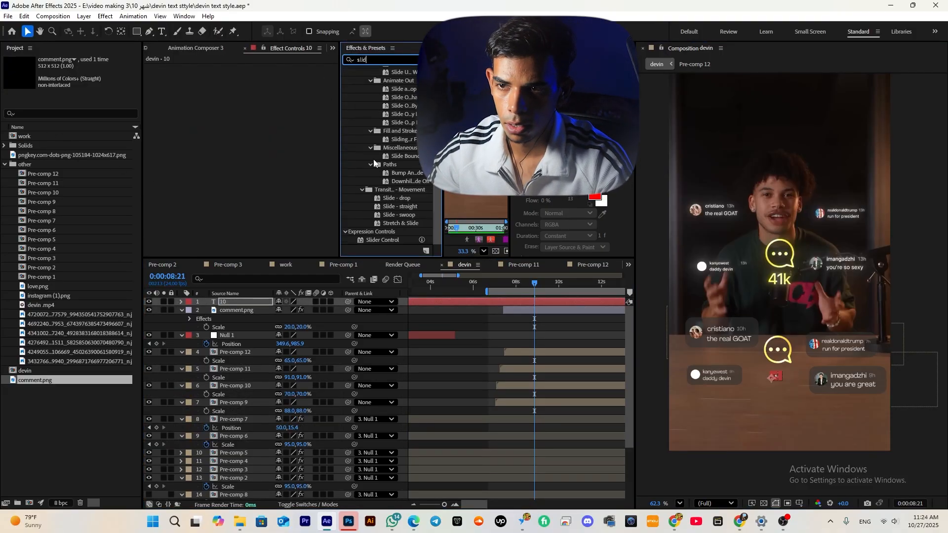
drag(394, 241, 214, 302)
- Add an expression to the text layer's Source Text that links it to the Slider Control's Slider, and dismiss the disk cache warning
click(181, 302)
click(189, 311)
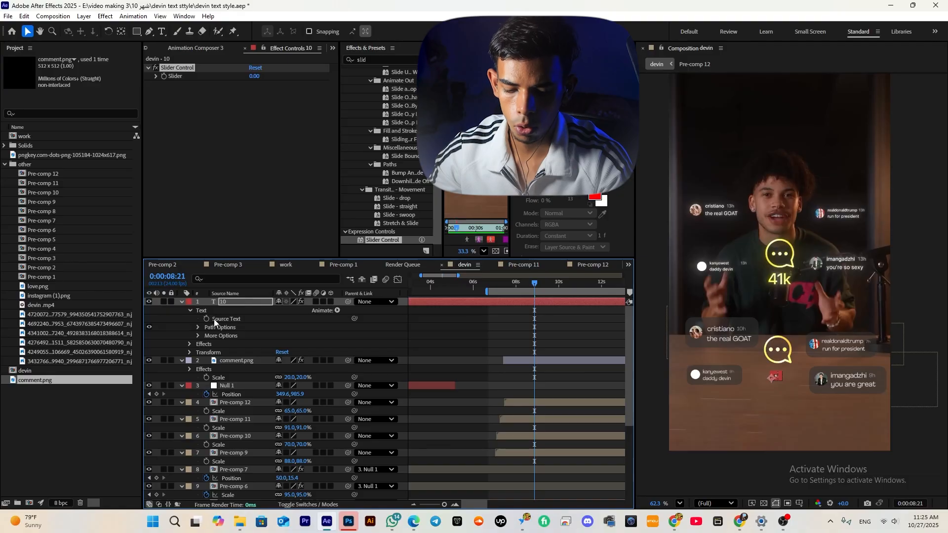
alt+click(206, 319)
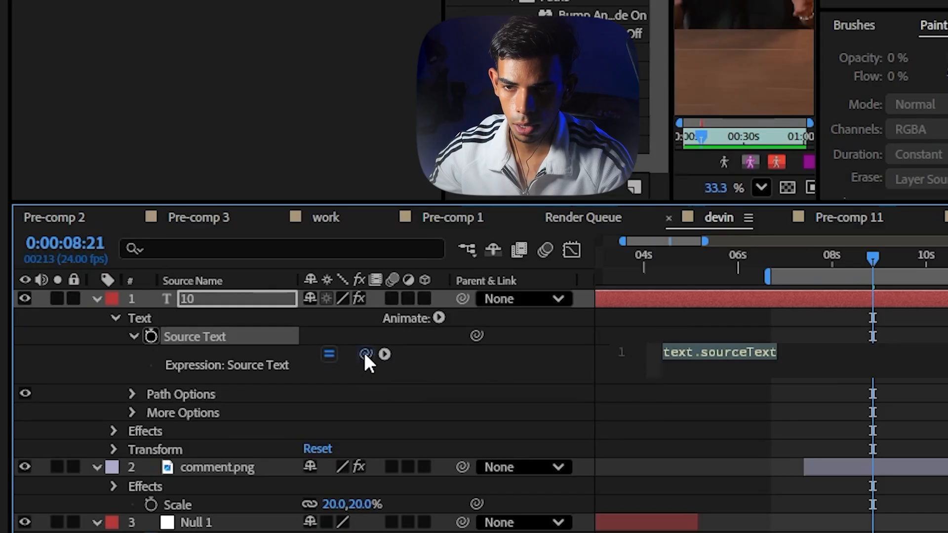
drag(365, 354, 90, 143)
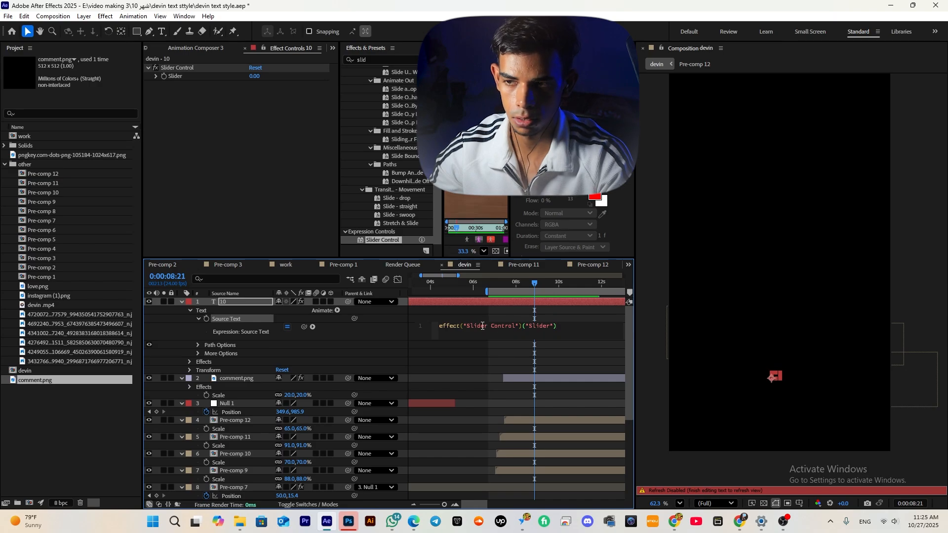
click(518, 310)
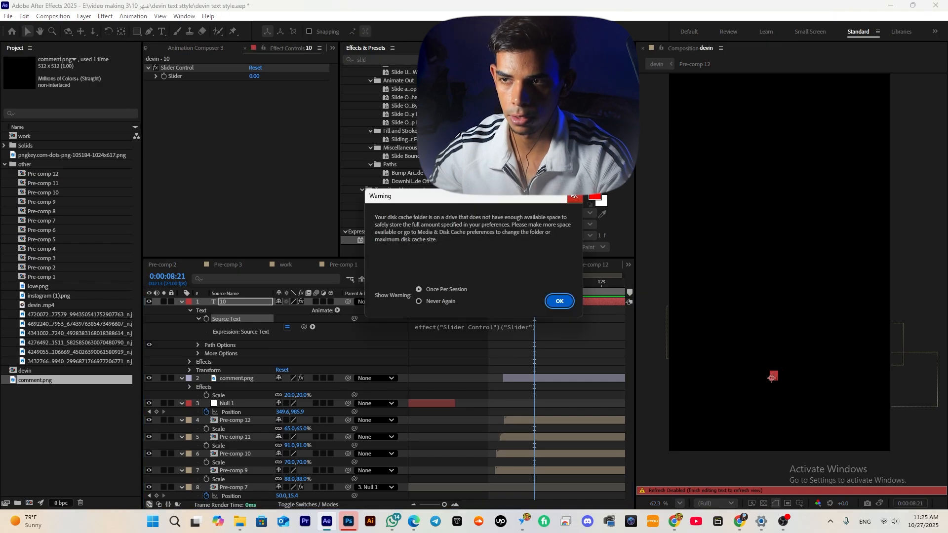
click(572, 197)
- Append .value.toFixed(0) to the Source Text expression so the counter uses whole numbers
click(568, 325)
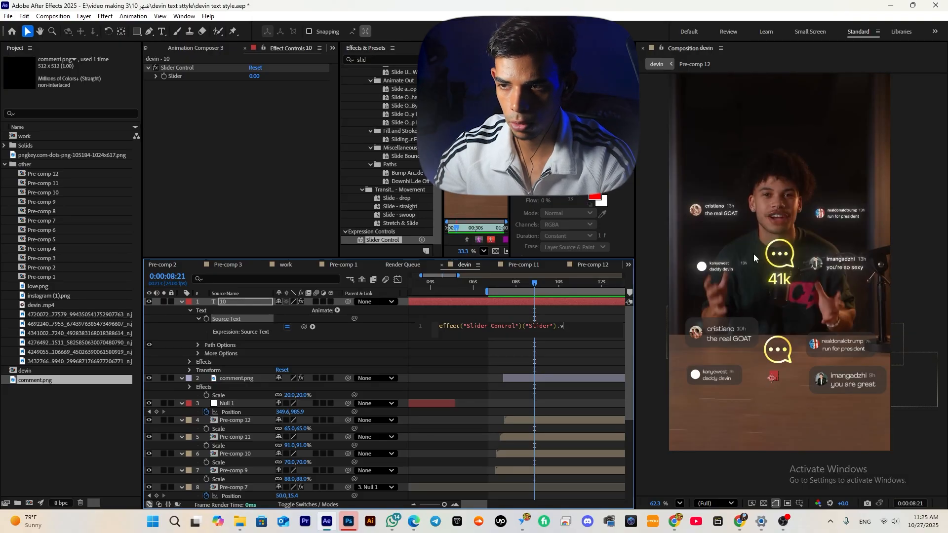
text(.v)
click(578, 351)
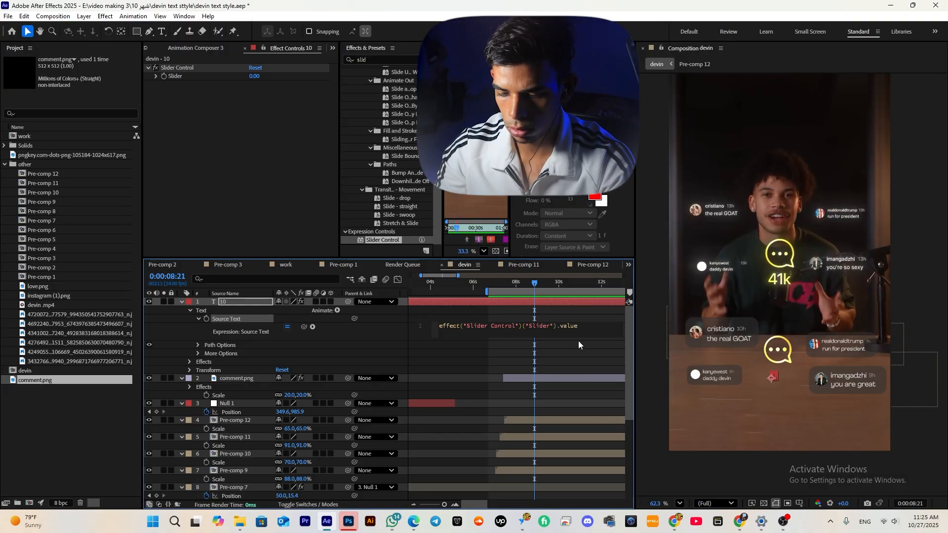
text(.to)
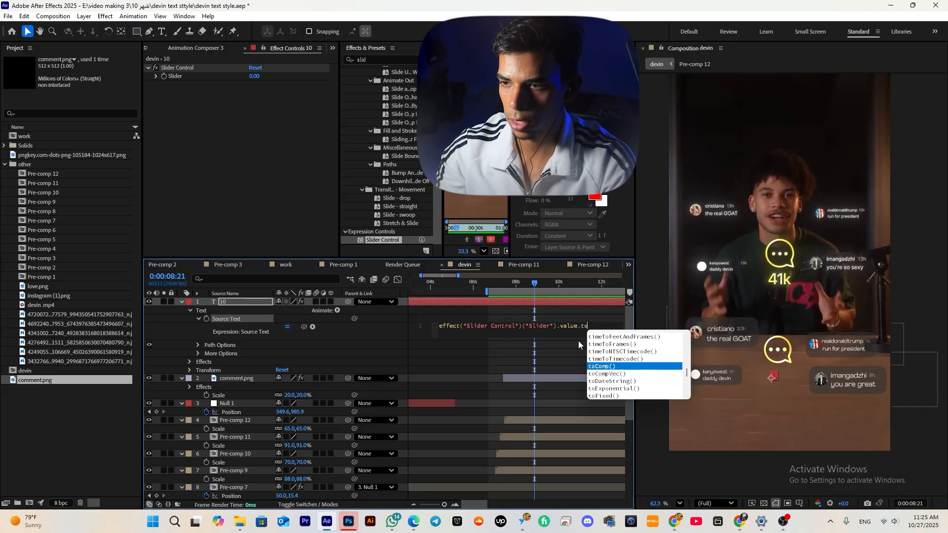
click(599, 396)
text(0)
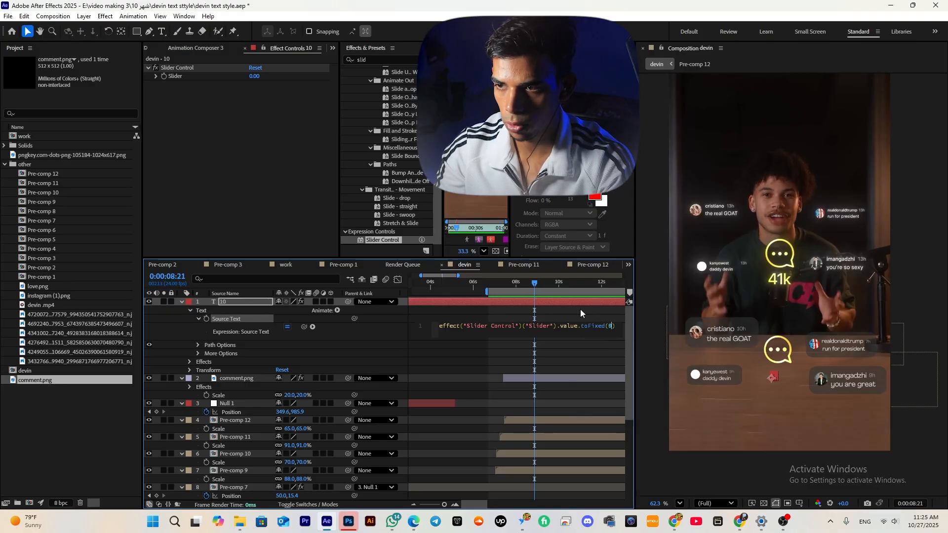
click(578, 310)
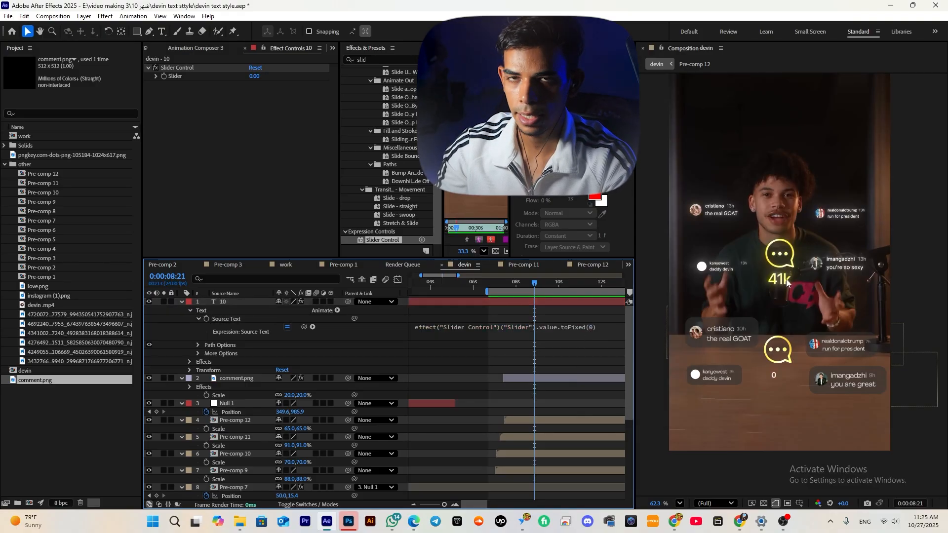
- Extend the "10" layer's Source Text expression with + "k" so the counter carries a k suffix
click(603, 330)
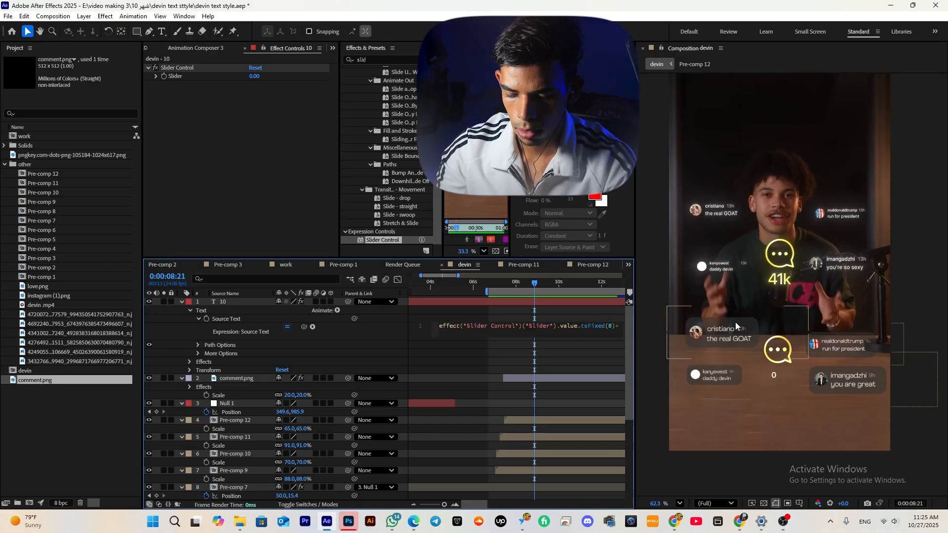
text("")
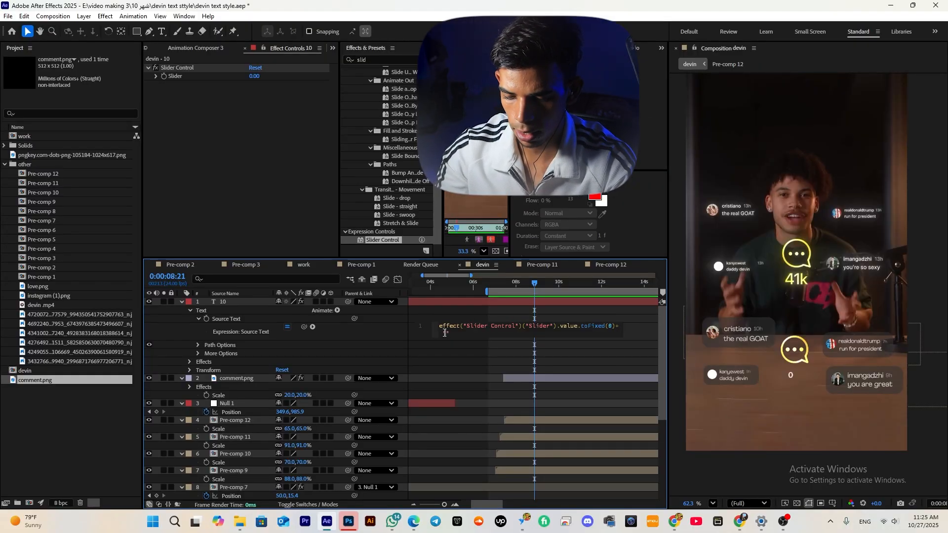
text(k)
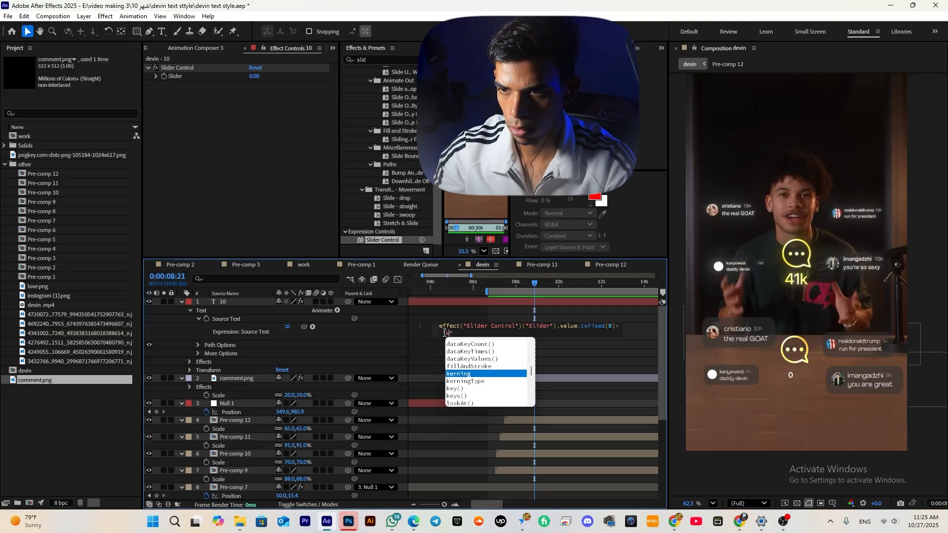
click(563, 313)
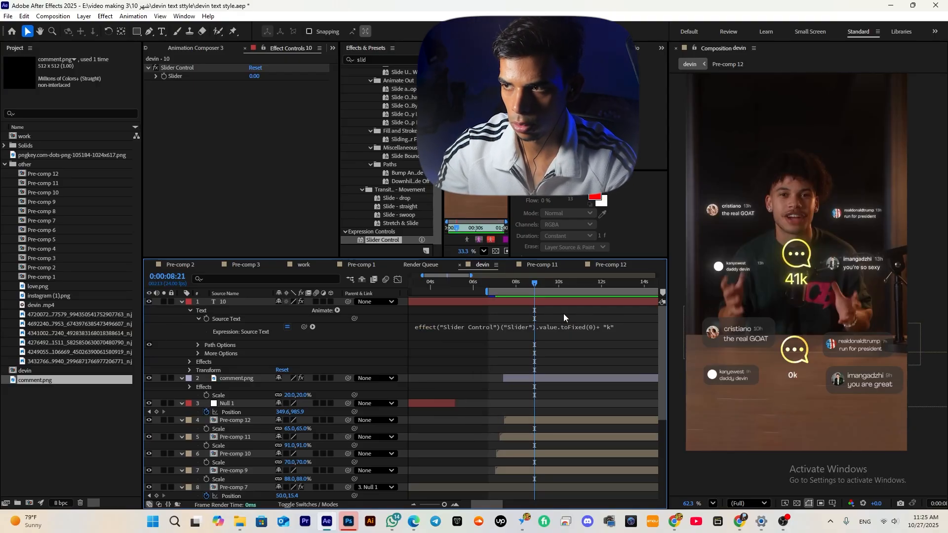
- Enable keyframing on the counter layer's Slider at 0:00:08:21 and set the first keyframe to 10
scroll(790, 381, up, 2)
scroll(790, 381, up, 3)
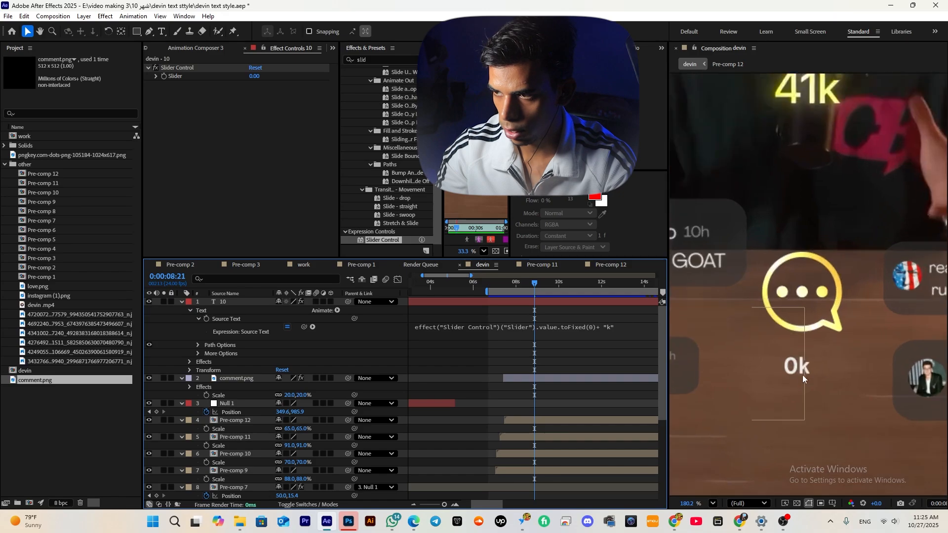
click(791, 341)
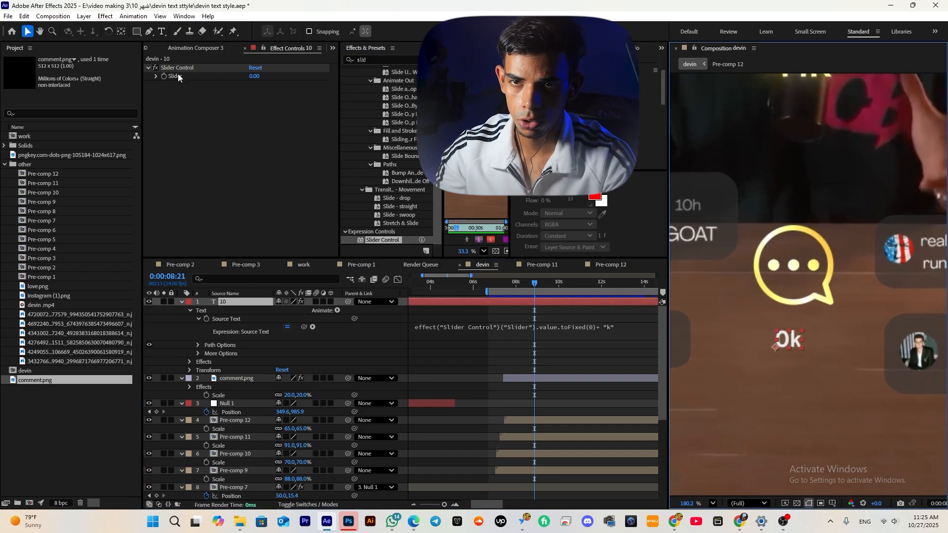
click(163, 77)
text(10)
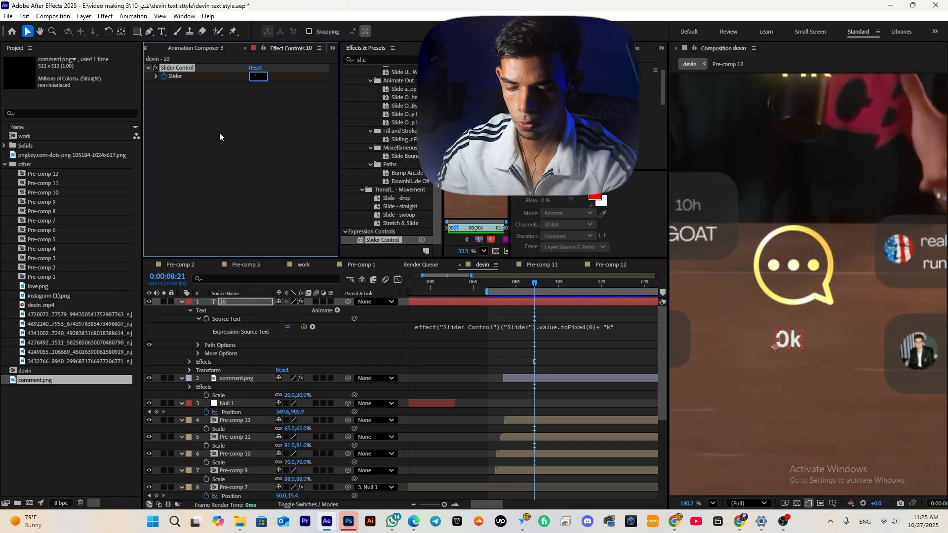
key(Return)
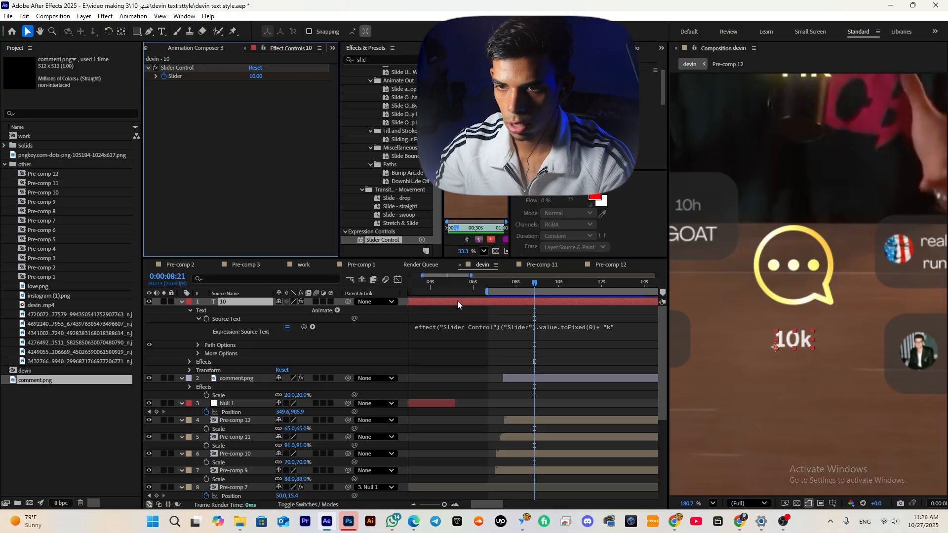
click(255, 76)
text(85)
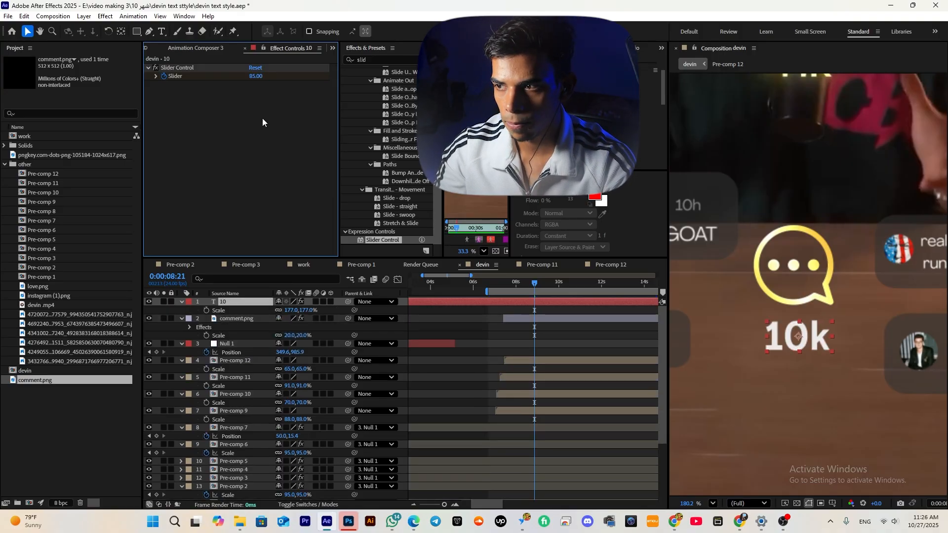
key(Return)
key(u)
ctrl+click(541, 327)
key(ctrl+z)
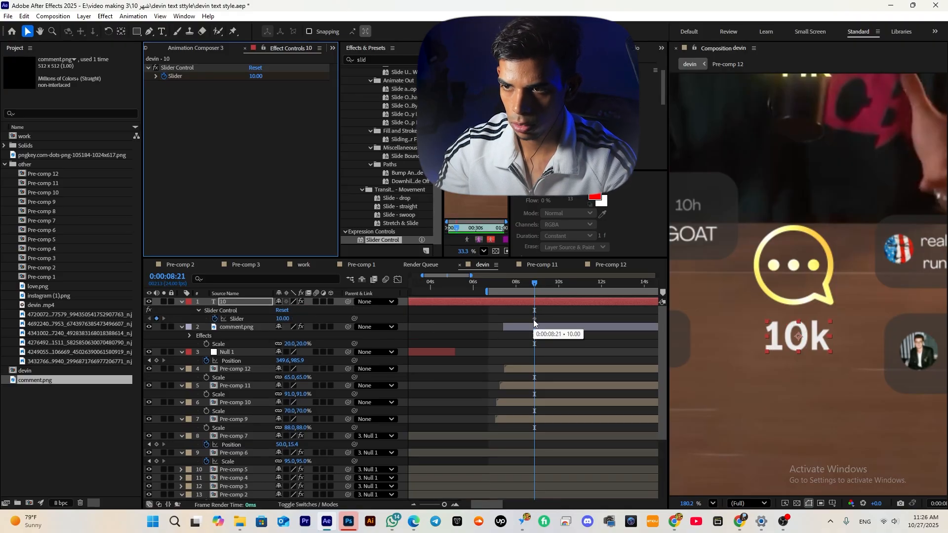
- Move the Slider's 10 keyframe to the start of the comment icon layer, and place a second keyframe of 85 at about 12.8 seconds
drag(533, 319, 503, 320)
click(256, 76)
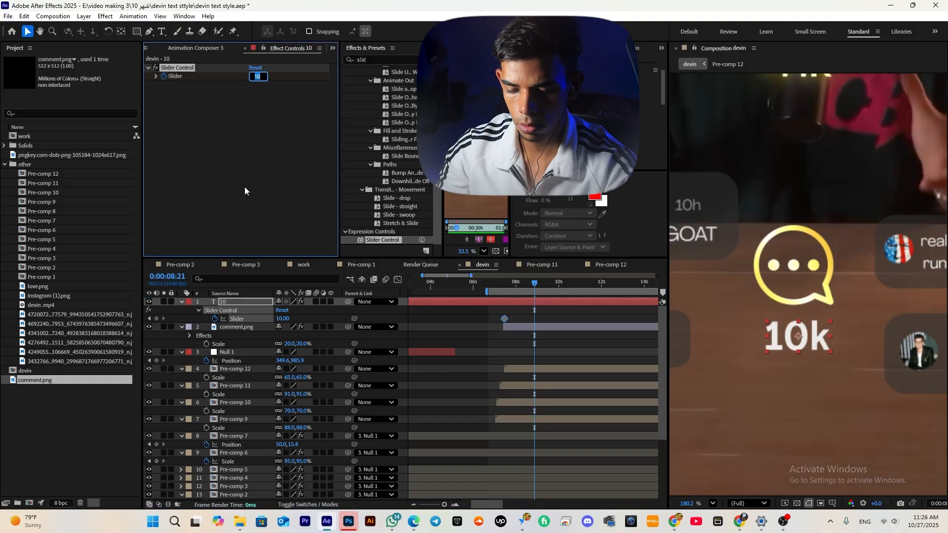
text(85)
key(Return)
drag(535, 318, 618, 320)
- Copy the Fill and CC Light Sweep effects of the comment.png layer and remove them from it
scroll(814, 303, down, 2)
click(813, 302)
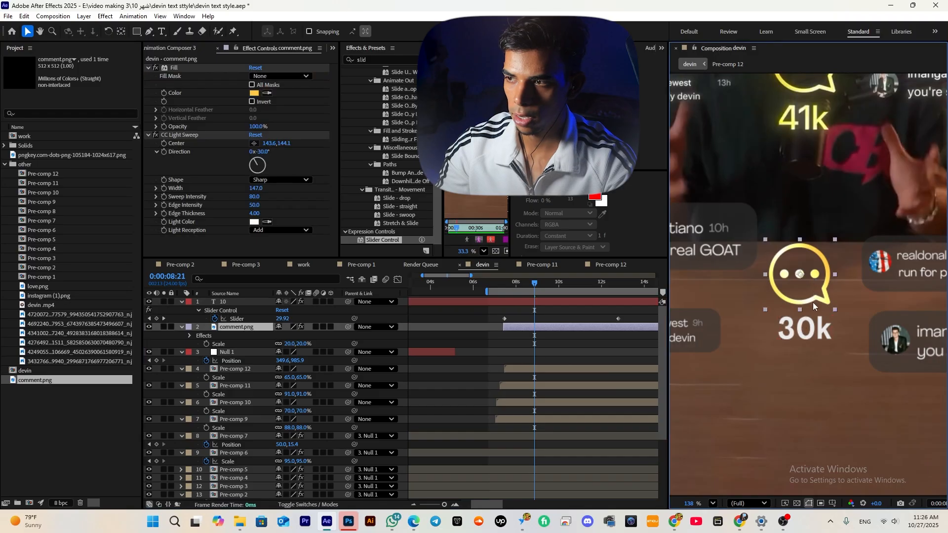
click(176, 69)
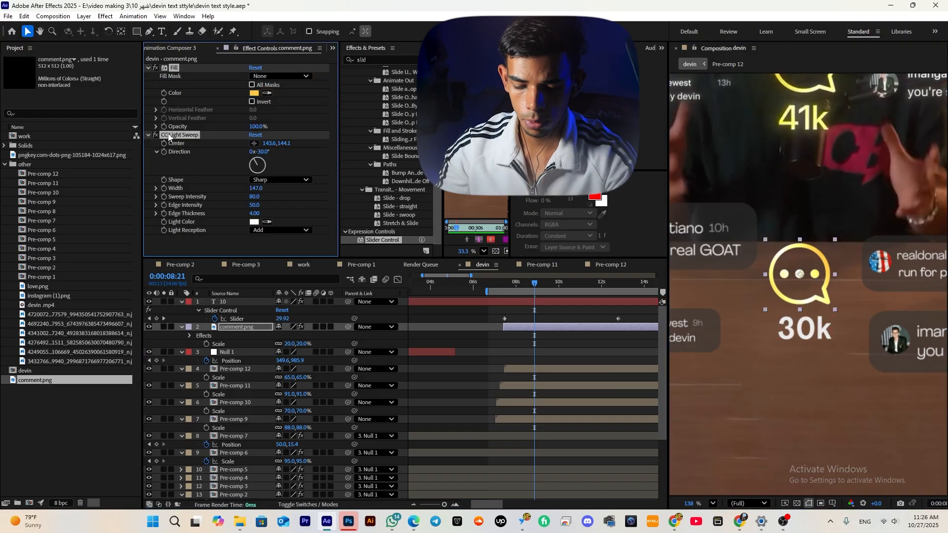
key(Delete)
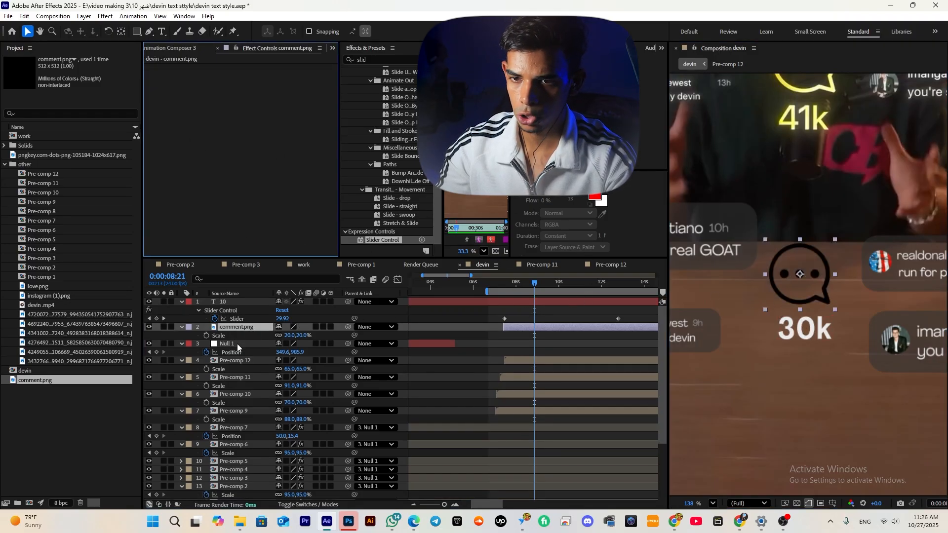
- Pre-compose the counter text and comment.png layers together, and paste the Fill and CC Light Sweep effects onto the pre-comp
click(233, 303)
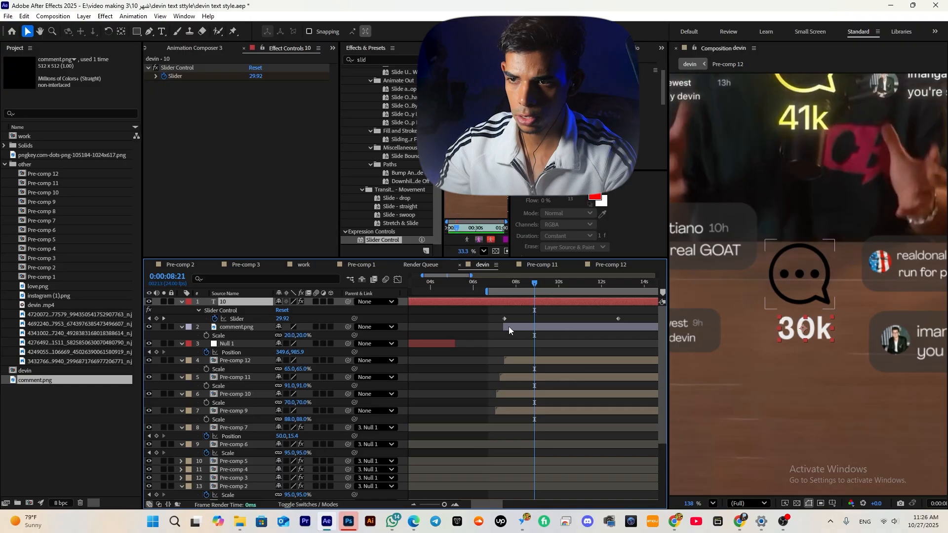
shift+click(239, 327)
key(ctrl+shift+c)
key(Return)
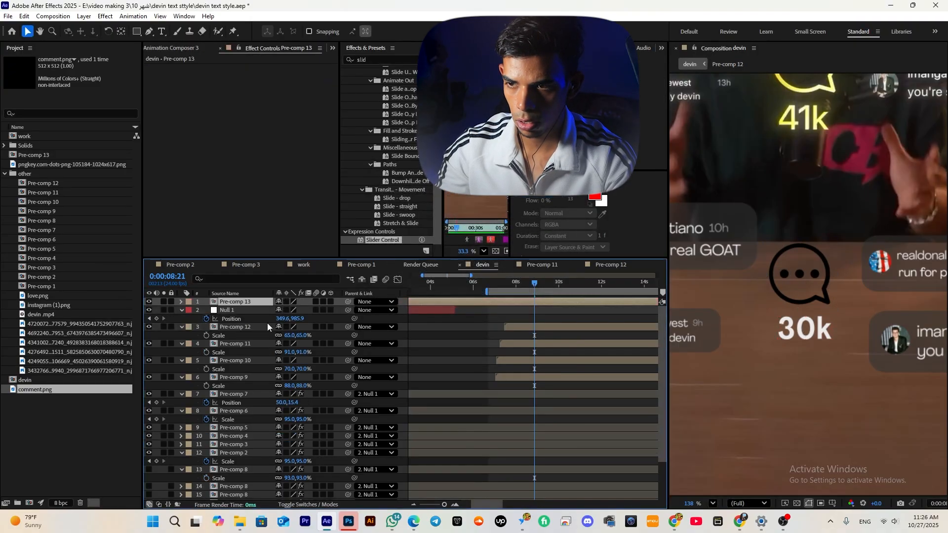
key(ctrl+v)
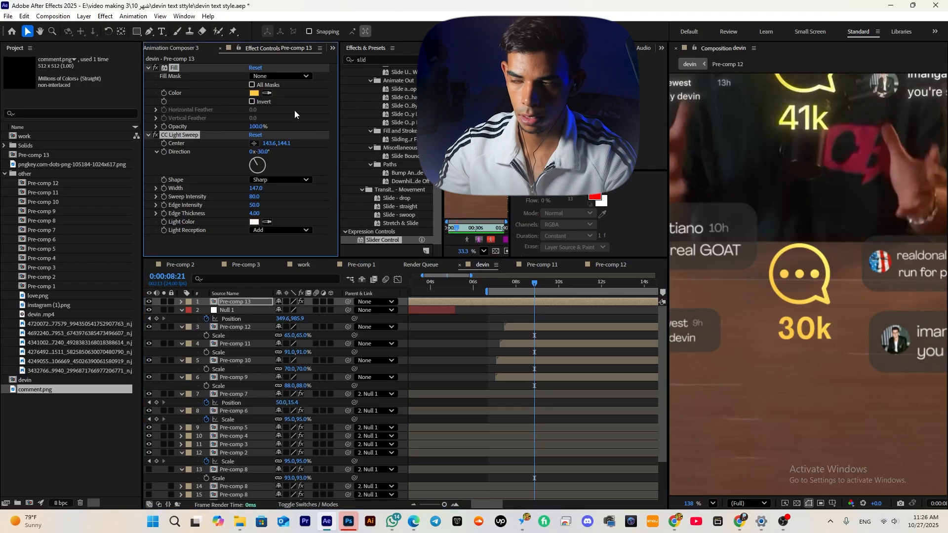
- Center the CC Light Sweep between the comment icon and its counter, at about 360.6, 999.1, and reduce its Width to 20
click(188, 137)
scroll(743, 242, down, 4)
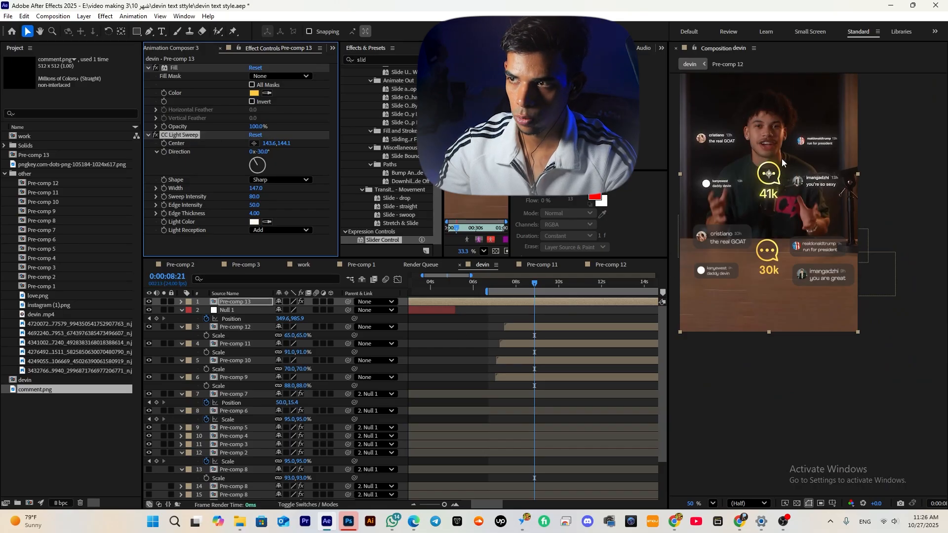
scroll(733, 182, up, 2)
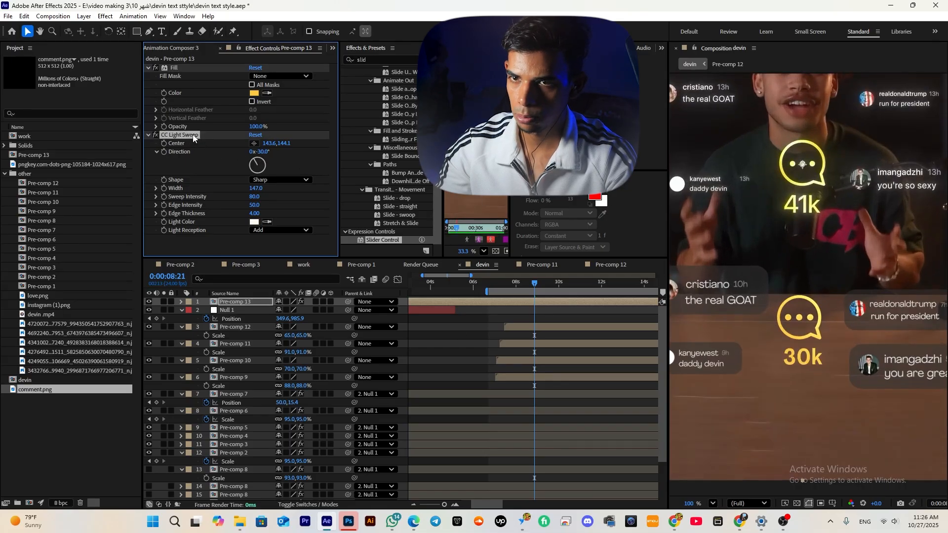
click(253, 143)
click(802, 341)
drag(254, 188, 204, 202)
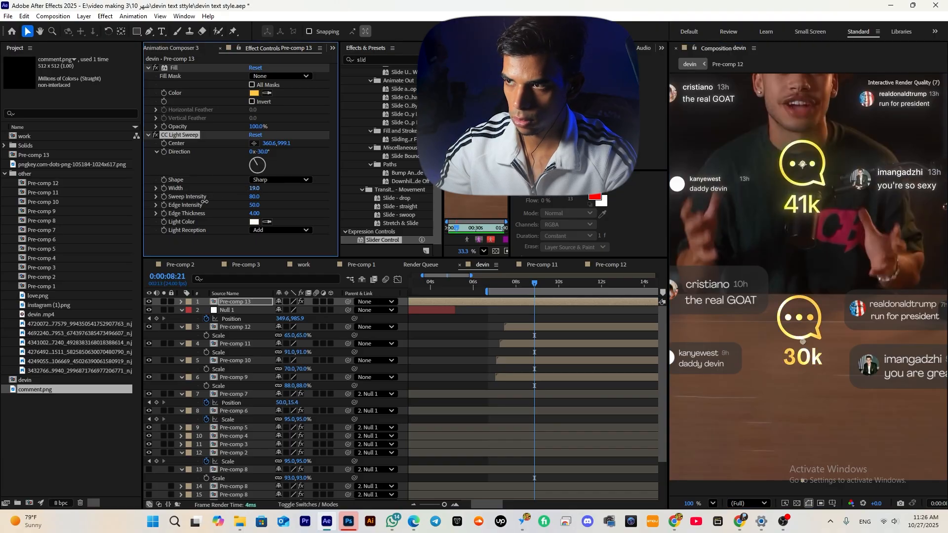
- Change the Fill color of the icon and counter pre-comp to a lighter yellow, about FFD56F
click(255, 94)
drag(454, 200, 433, 198)
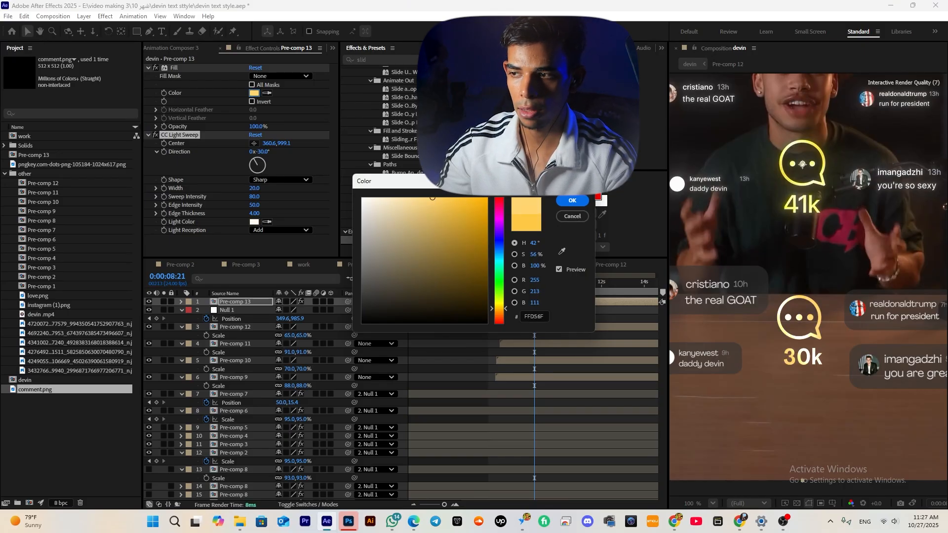
click(567, 201)
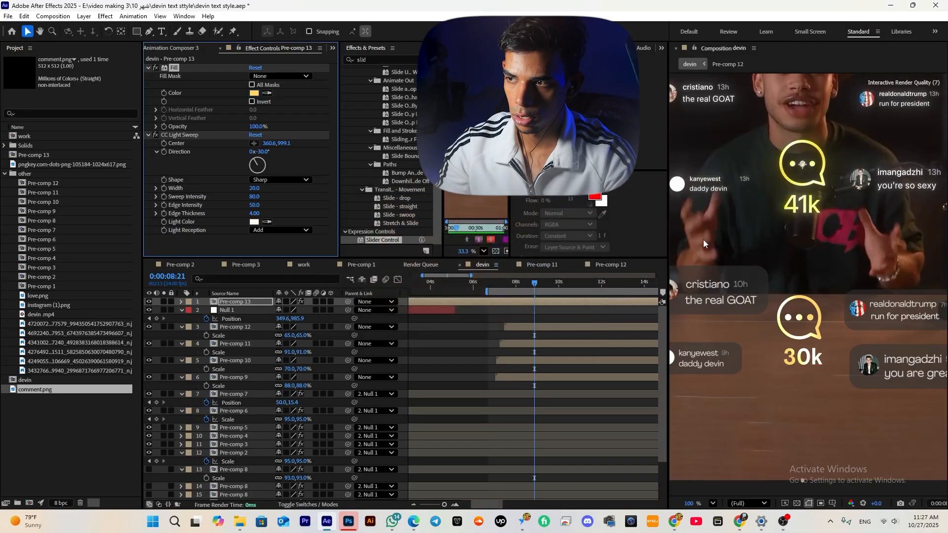
scroll(801, 353, down, 1)
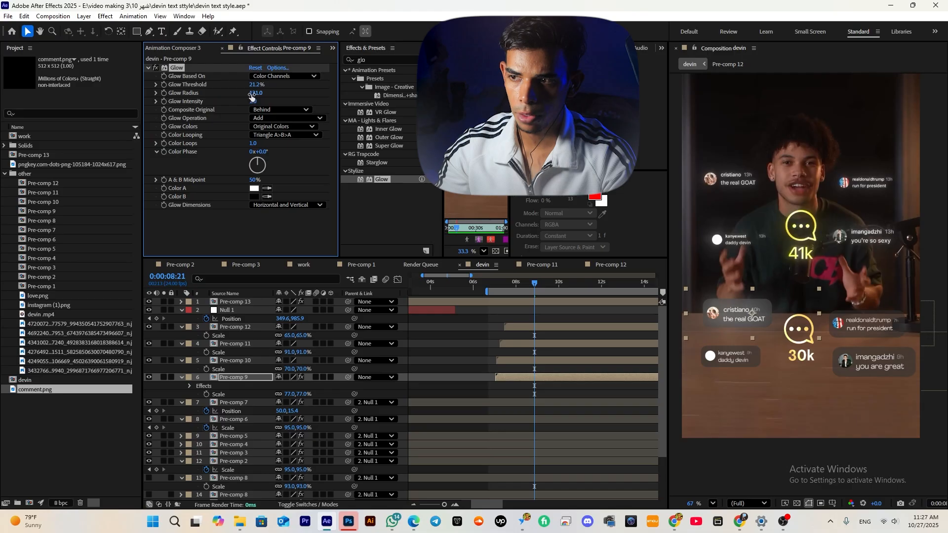
drag(254, 101, 252, 102)
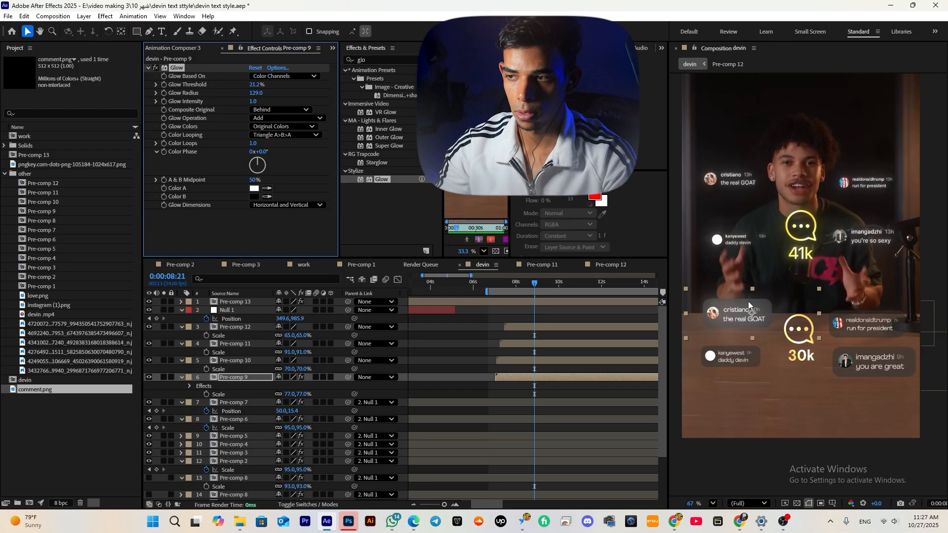
mouse_move(252, 101)
mouse_down()
mouse_move(236, 111)
mouse_move(244, 92)
mouse_up()
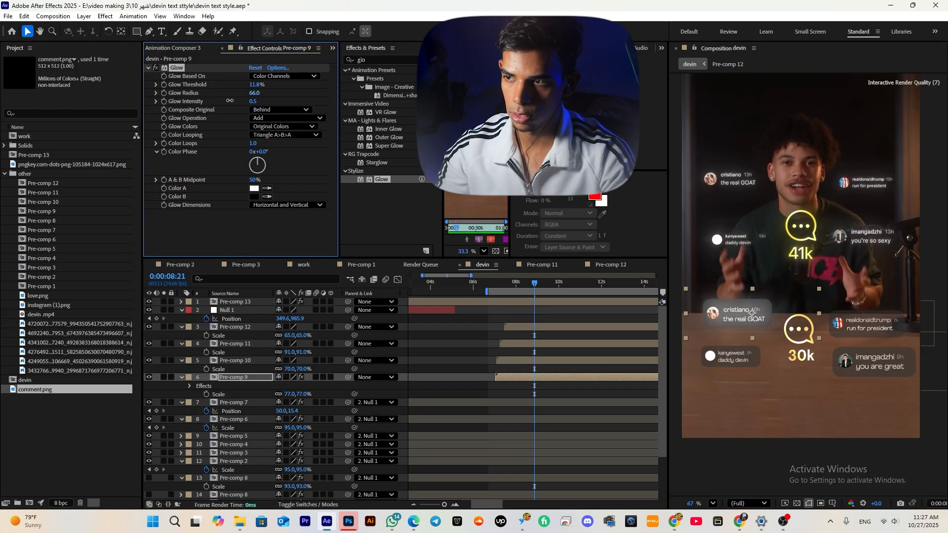
key(Delete)
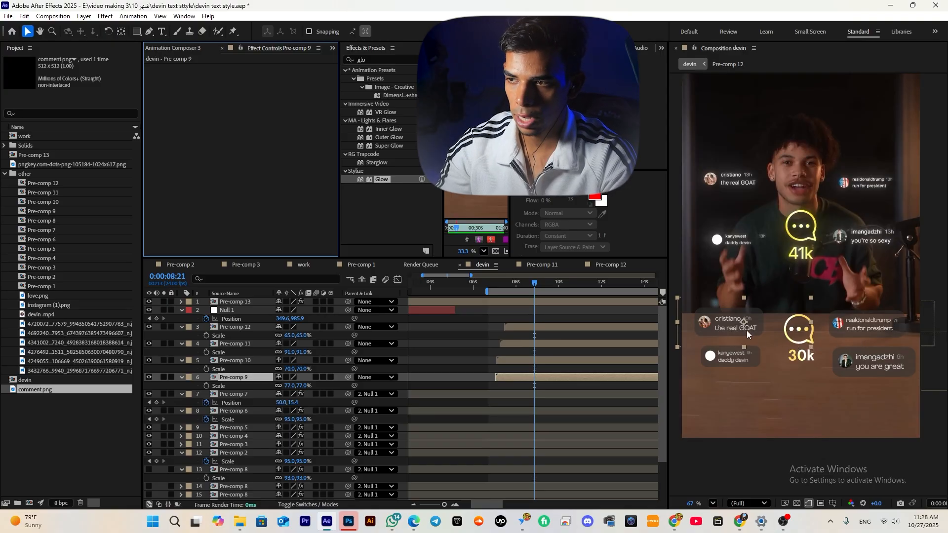
- Stagger the start times of comment card layers Pre-comp 9, 11, 10 and 12, with Pre-comp 11 stacked below Pre-comp 10
mouse_move(526, 291)
mouse_down()
mouse_move(504, 299)
mouse_move(529, 295)
mouse_up()
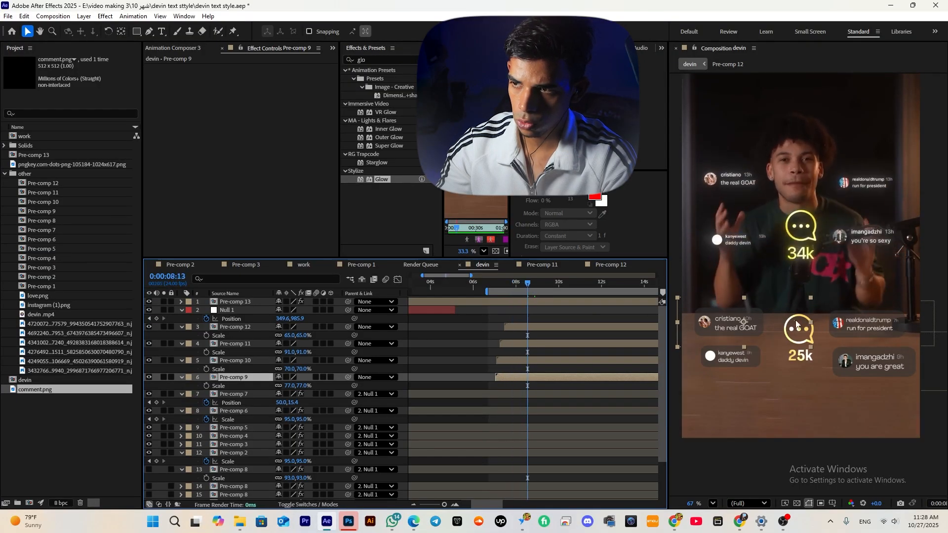
drag(526, 375, 524, 374)
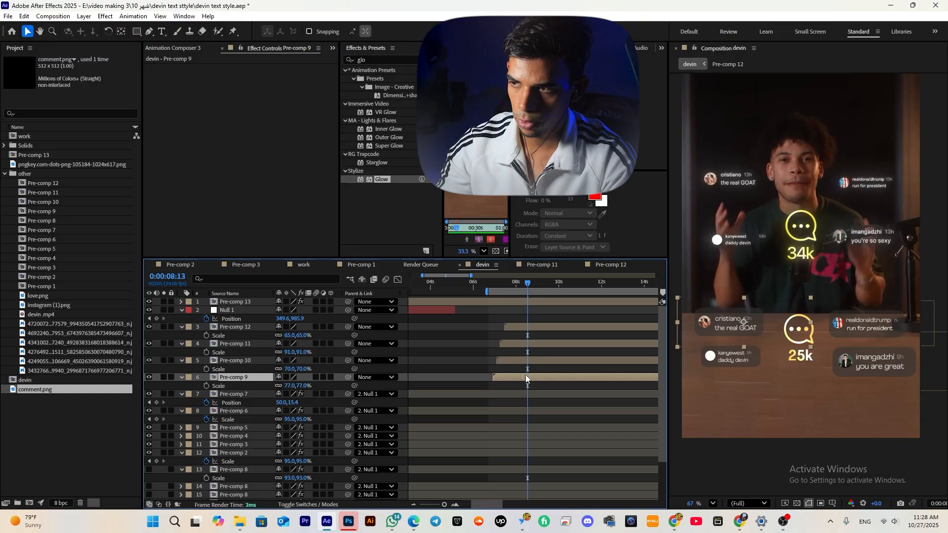
click(872, 362)
click(504, 344)
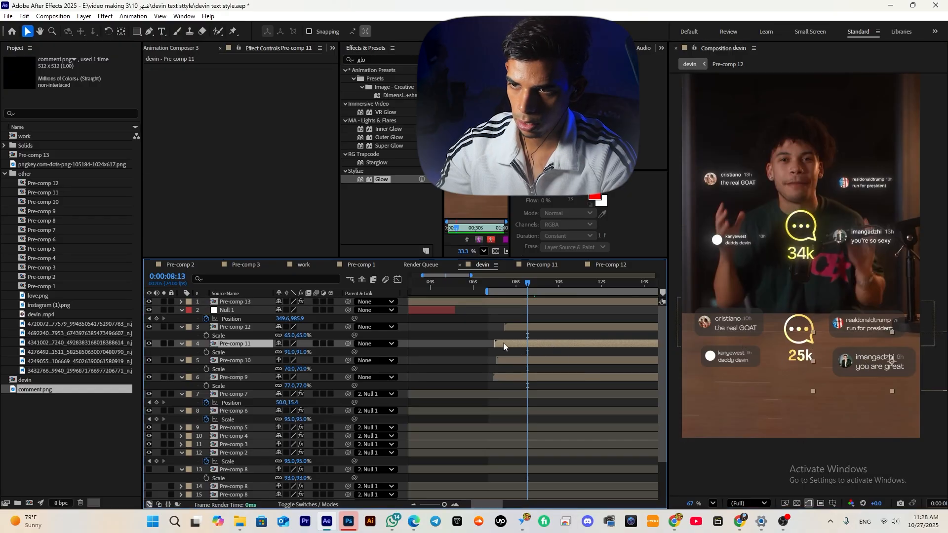
drag(263, 347, 262, 361)
drag(508, 344, 516, 345)
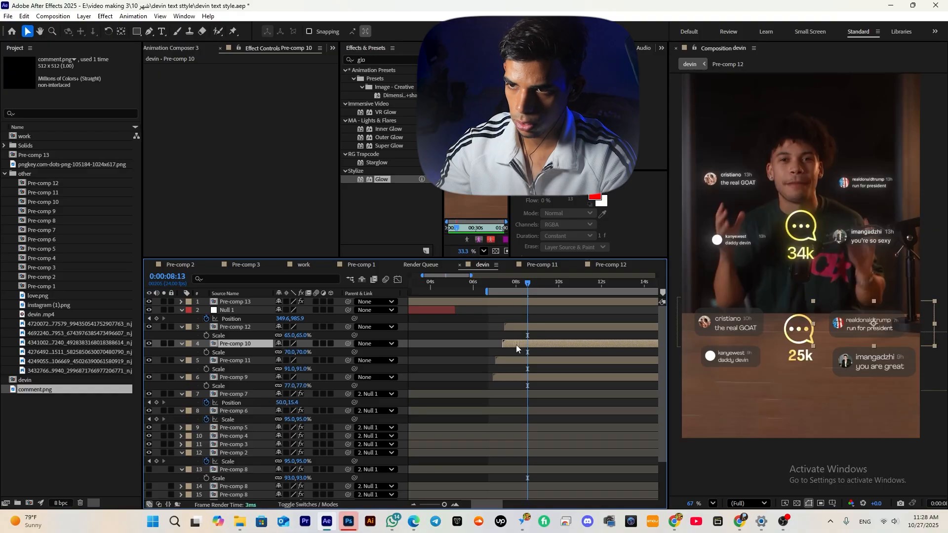
drag(538, 330, 540, 327)
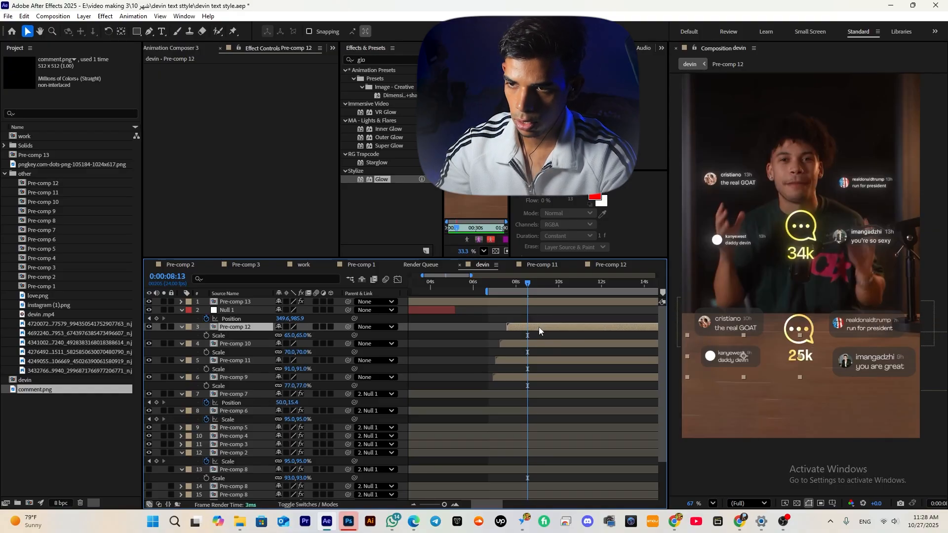
- Find the Transform distort effect and apply it to the Pre-comp 12 comment card
click(387, 59)
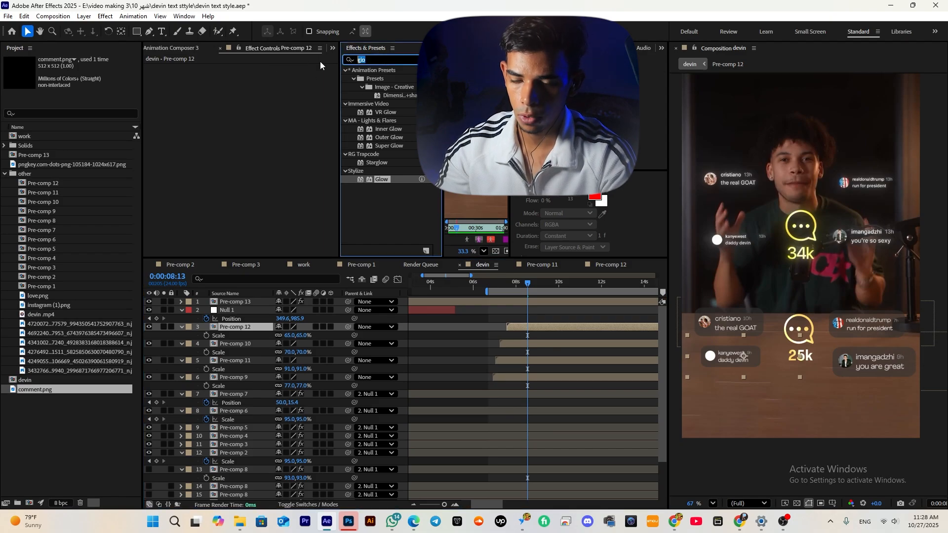
text(tran)
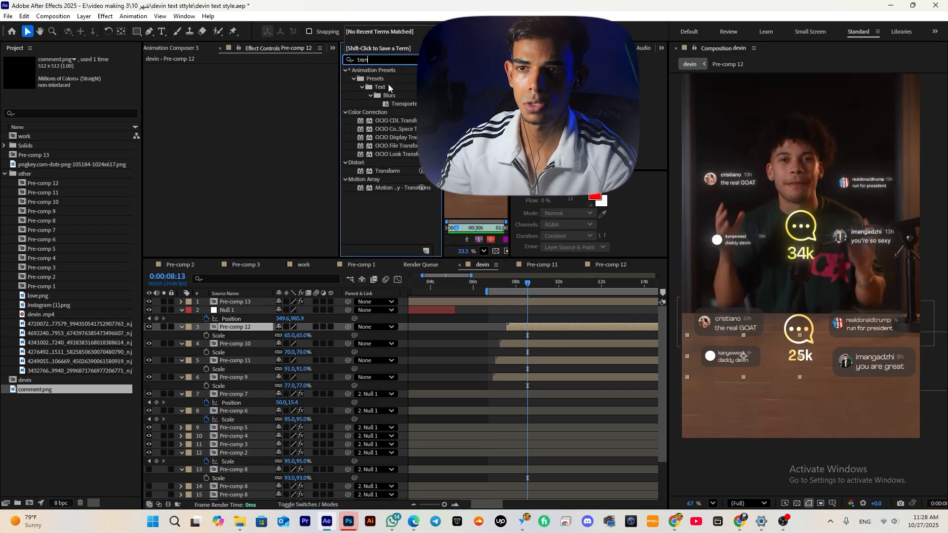
drag(395, 170, 484, 329)
- Try to animate Pre-comp 12's entrance with layer keyframes, starting at 0:00:07:15 from Position 186, 1070 and 1% Opacity
key(p)
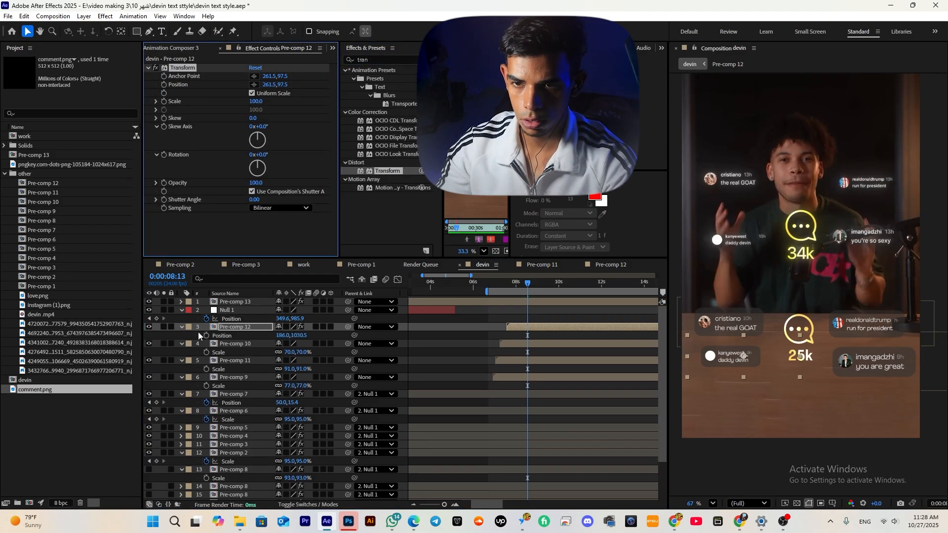
mouse_move(527, 289)
mouse_down()
mouse_move(512, 291)
mouse_move(522, 290)
mouse_up()
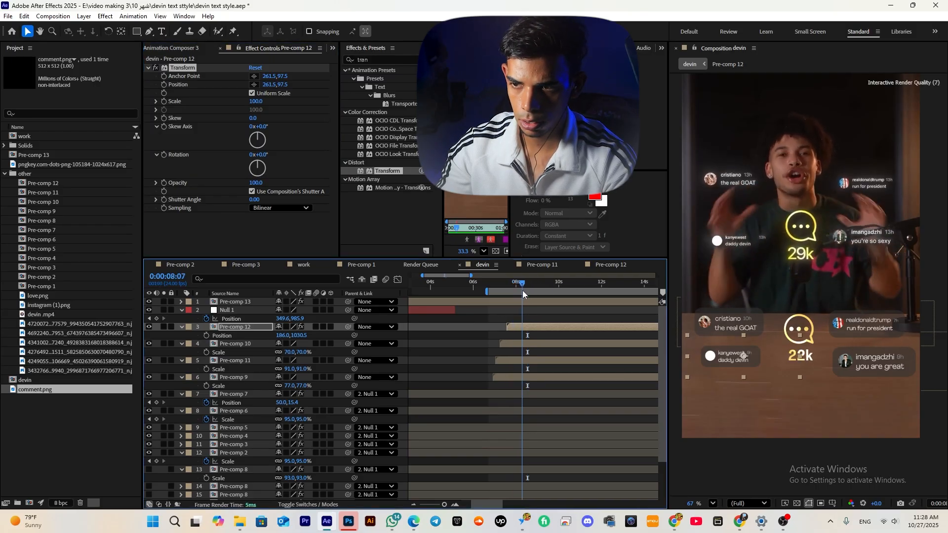
click(206, 336)
key(alt+shift+t)
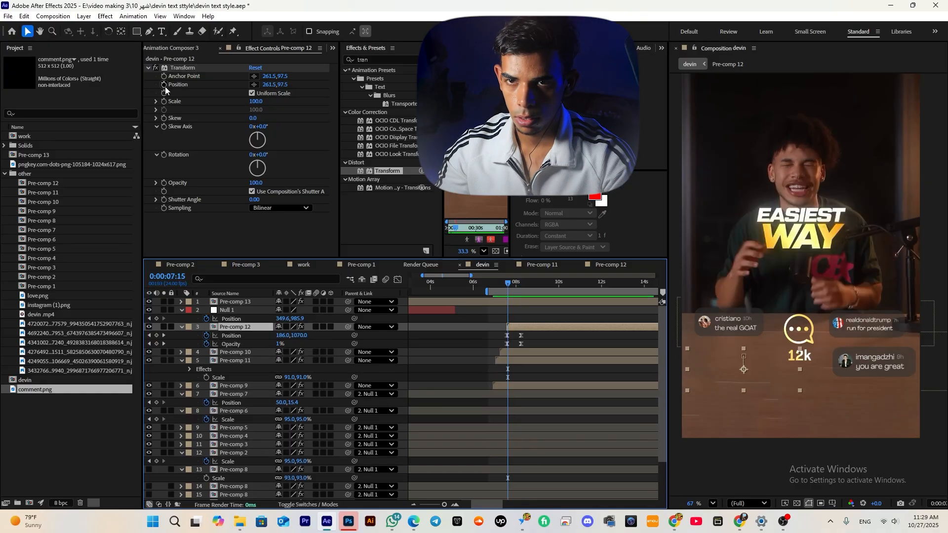
- Keyframe Pre-comp 12's Transform effect from Position 261.5, 133.5 and Opacity 0 at 0:00:07:15 to 261.5, 97.5 and 100 at 0:00:08:06, with easing
click(163, 84)
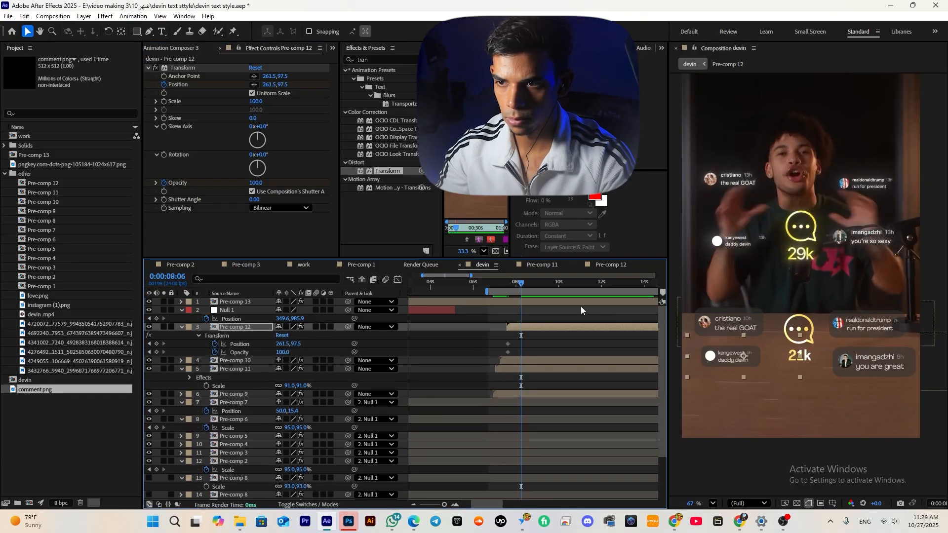
mouse_move(524, 341)
mouse_down()
mouse_move(504, 356)
mouse_move(522, 347)
mouse_up()
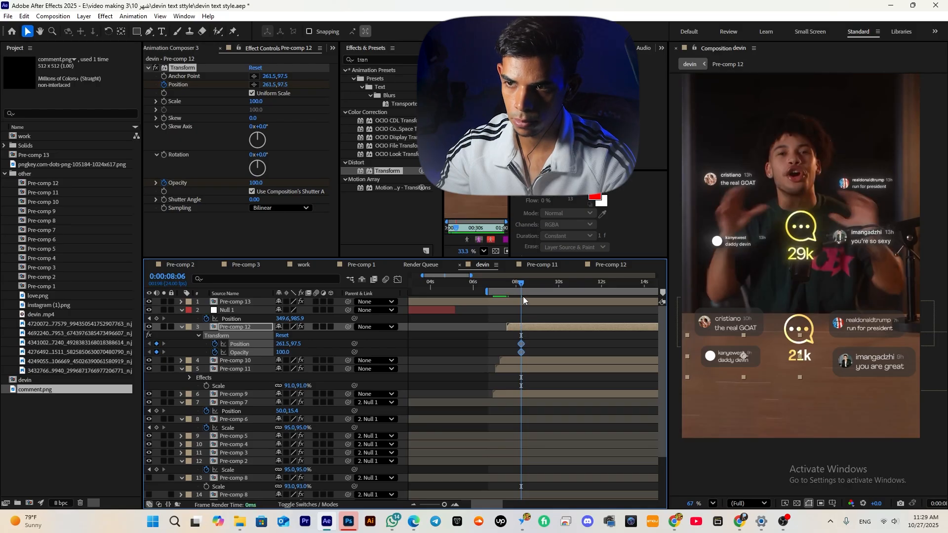
drag(520, 288, 507, 287)
drag(302, 344, 232, 351)
drag(537, 335, 480, 354)
key(F9)
- Copy the keyframed Transform effect to Pre-comp 10, Pre-comp 11 and Pre-comp 9 at each layer's start, and preview the entrances
click(192, 68)
click(500, 283)
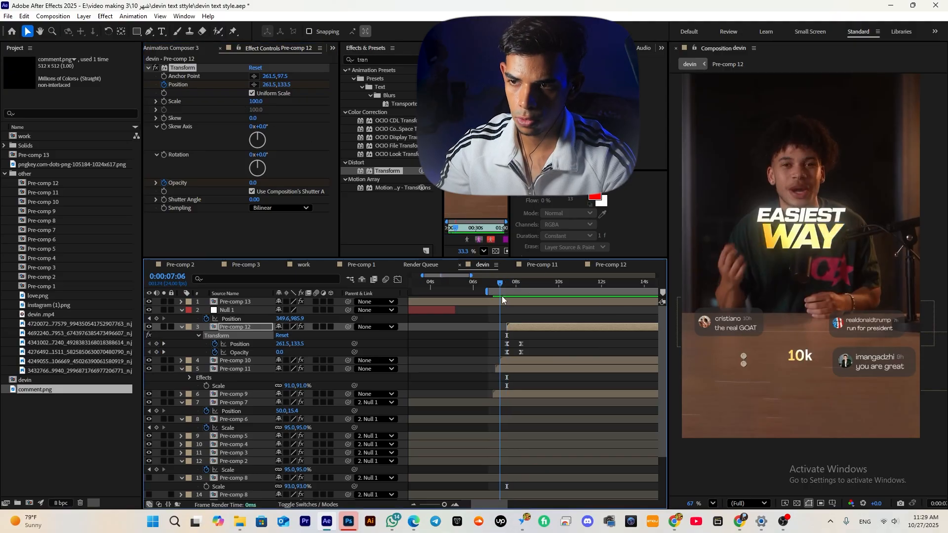
click(510, 359)
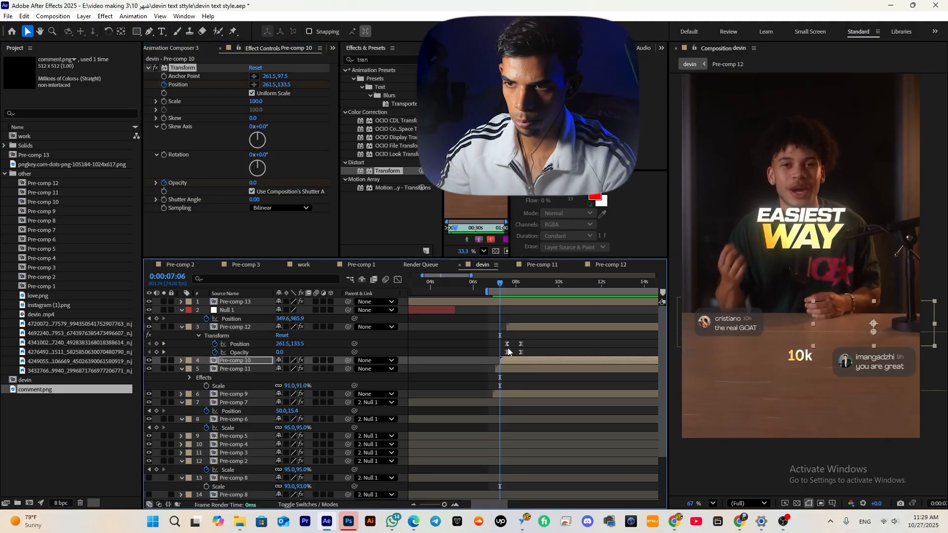
click(495, 284)
click(513, 368)
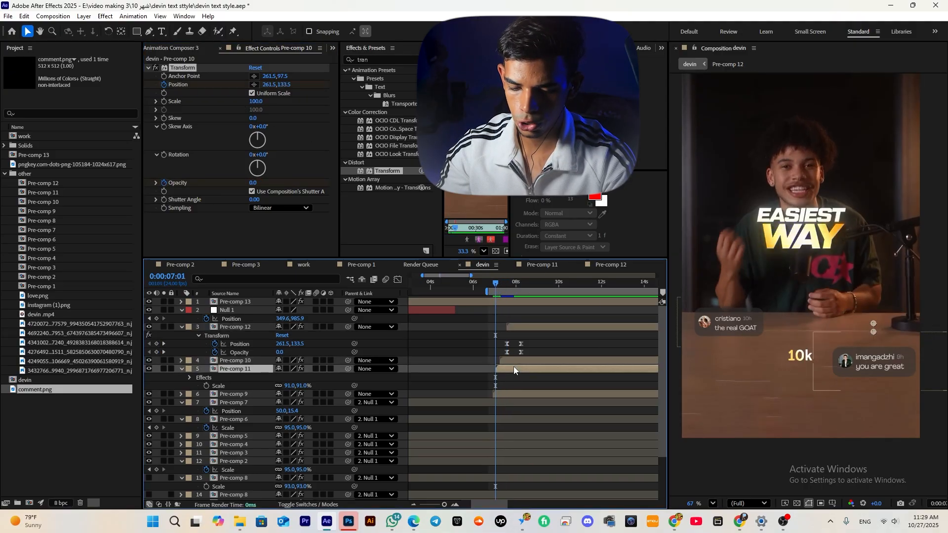
click(492, 292)
click(512, 394)
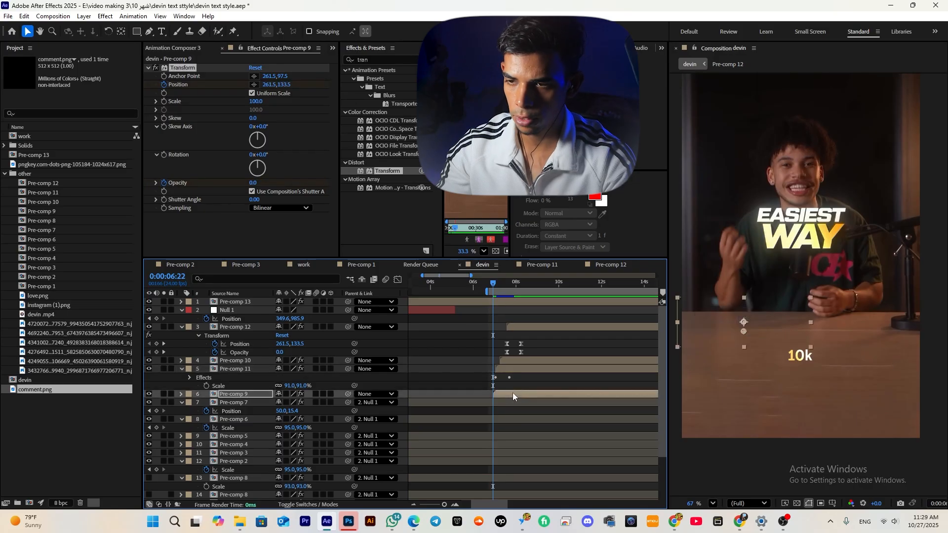
key(space)
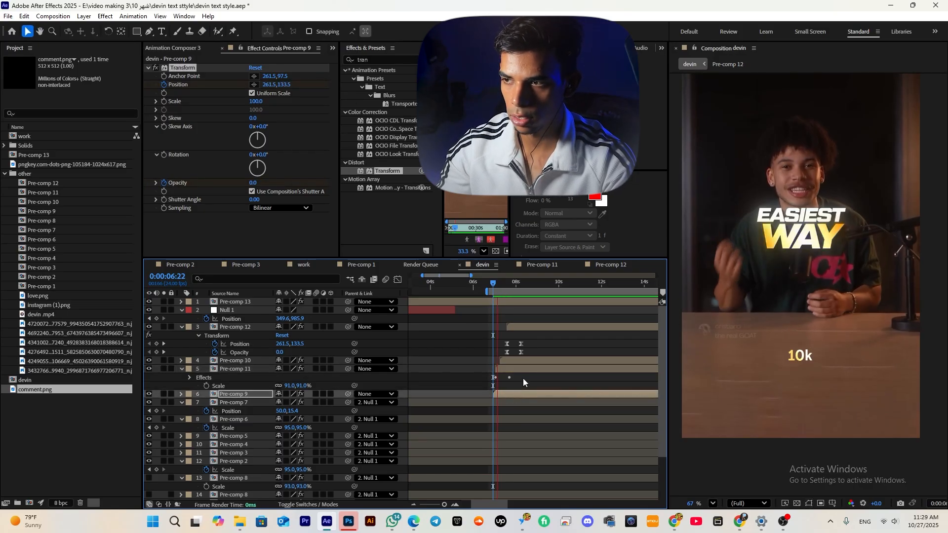
key(space)
- Place Pre-comp 13 below Null 1, start it at about 0:00:07:10, and paste the same Transform entrance onto it
drag(525, 283, 507, 307)
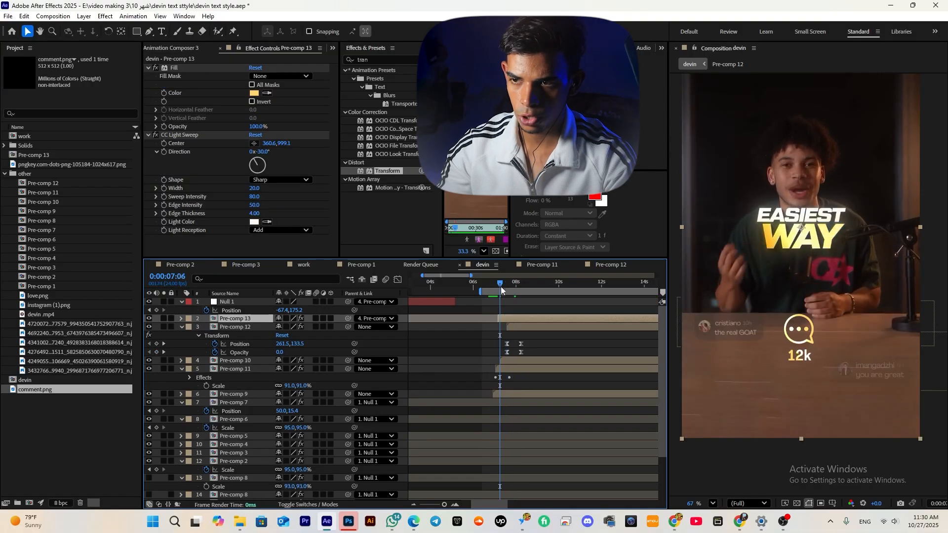
click(499, 291)
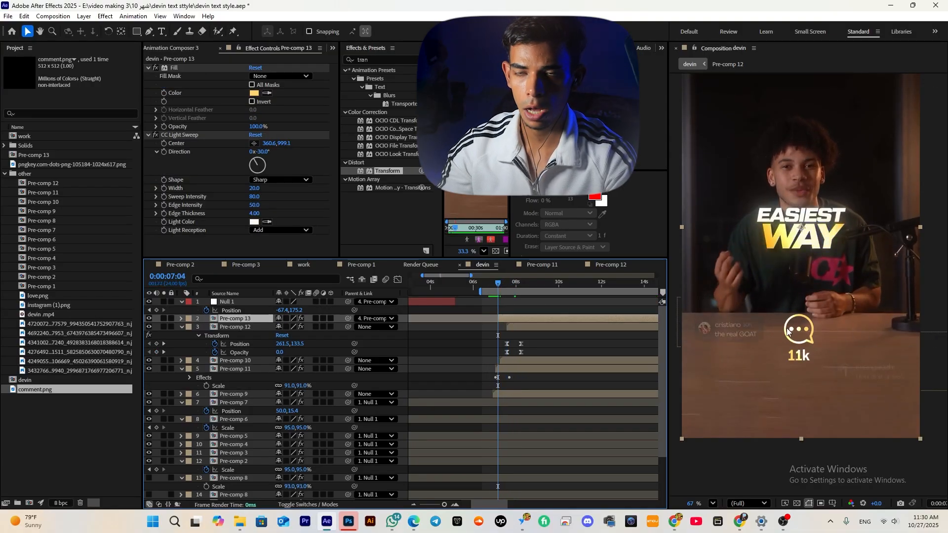
key(space)
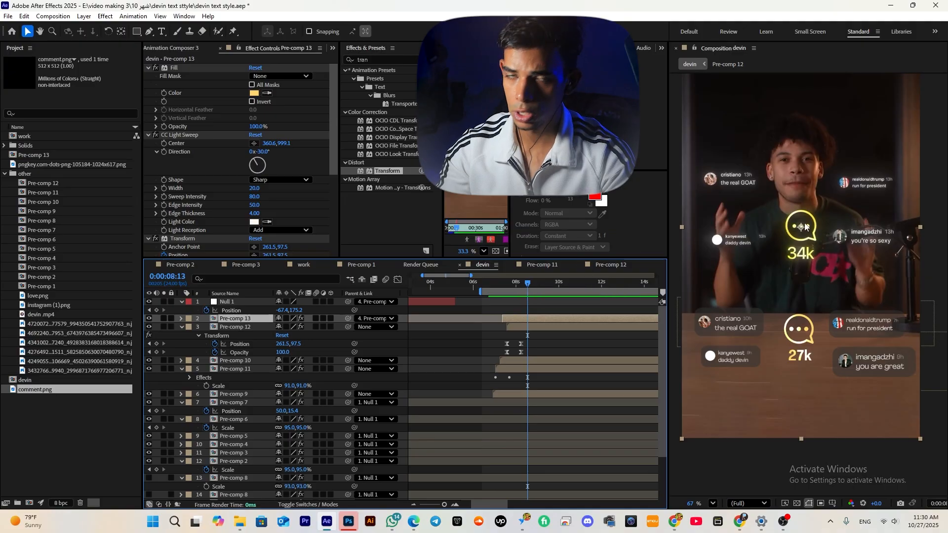
- Find the Stylize Glow effect and apply it to Pre-comp 13
click(514, 290)
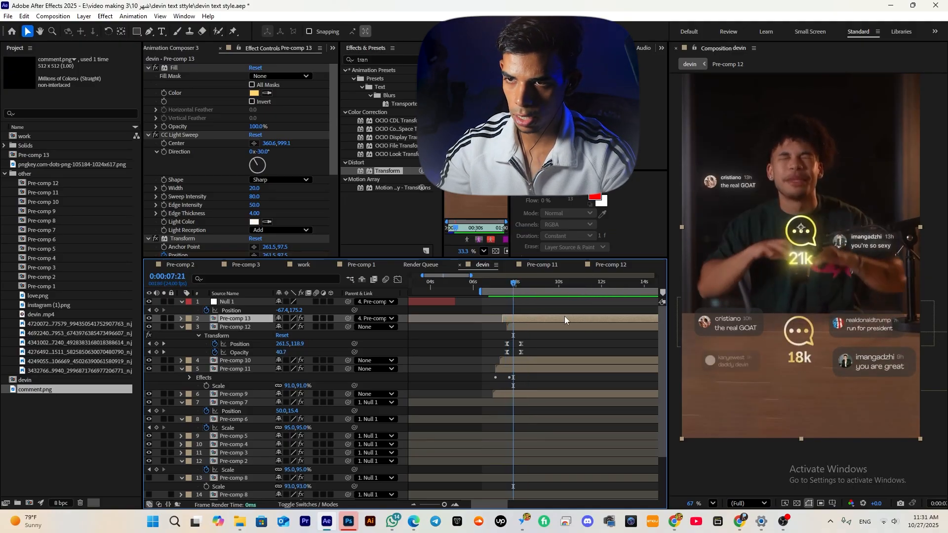
drag(378, 60, 314, 67)
text(go)
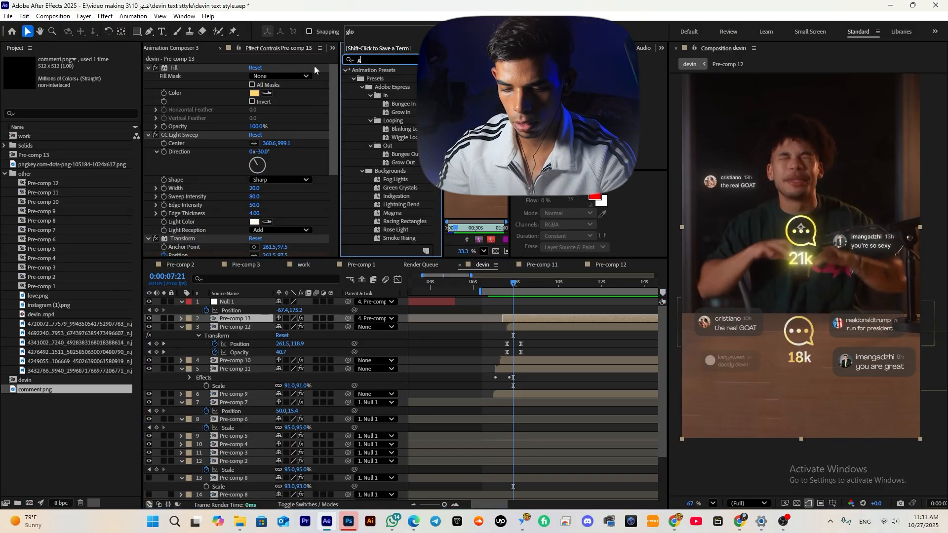
key(BackSpace)
text(lo)
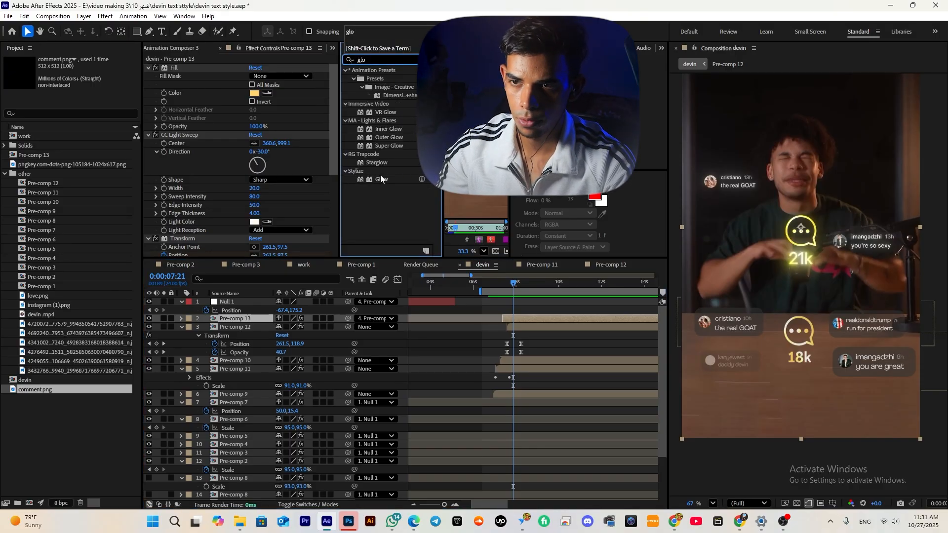
drag(378, 177, 321, 167)
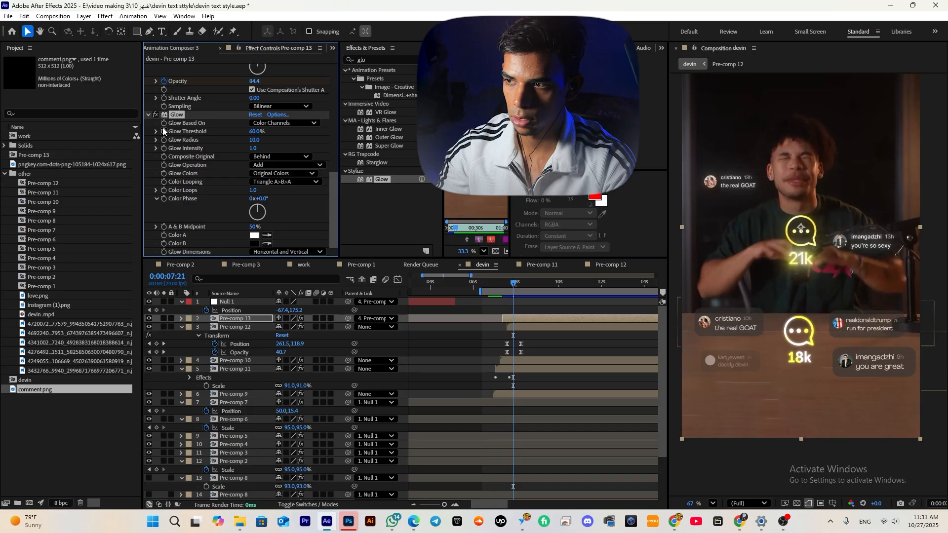
- Keyframe Pre-comp 13's Glow Intensity at 0.0 at 0:00:07:10 and 0.5 at 0:00:07:21, and shift the glow keyframes about 11 frames later
drag(253, 148, 206, 157)
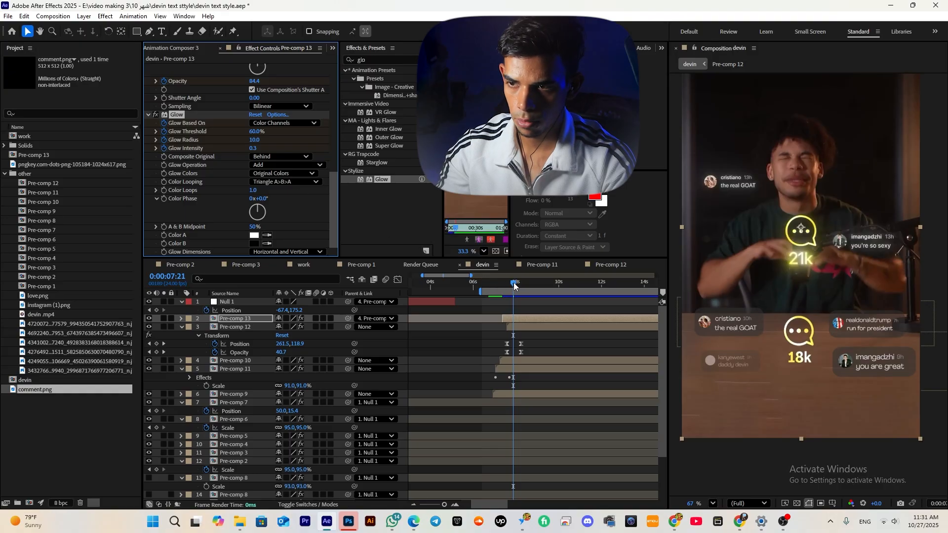
drag(510, 285, 504, 291)
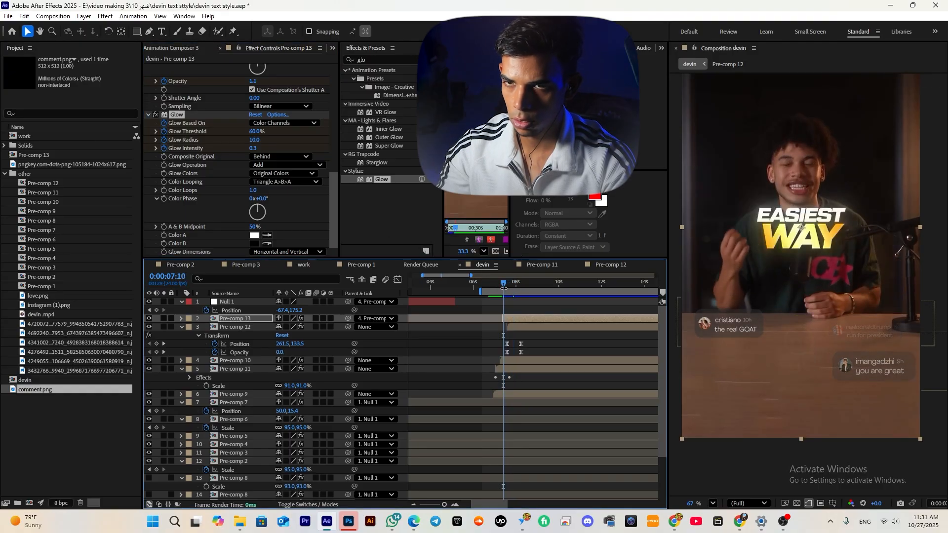
drag(254, 148, 265, 147)
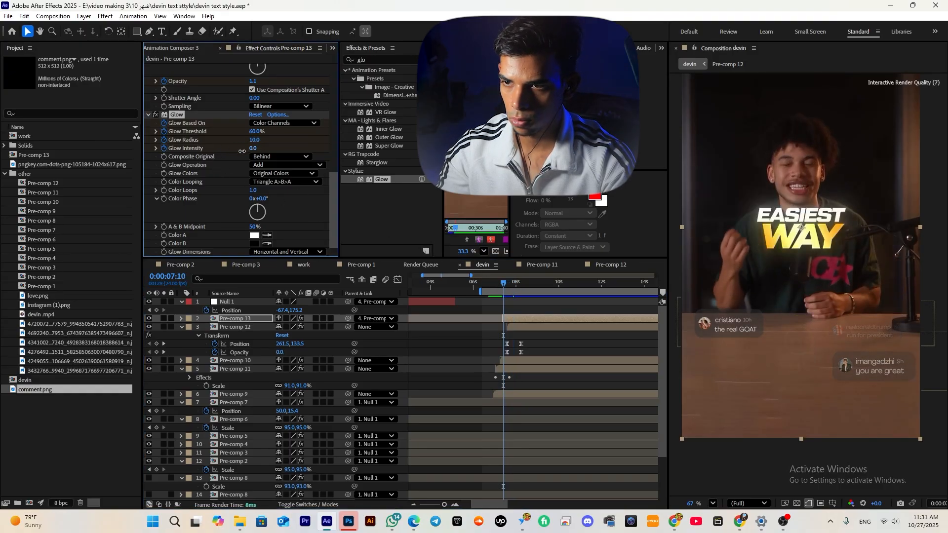
key(u)
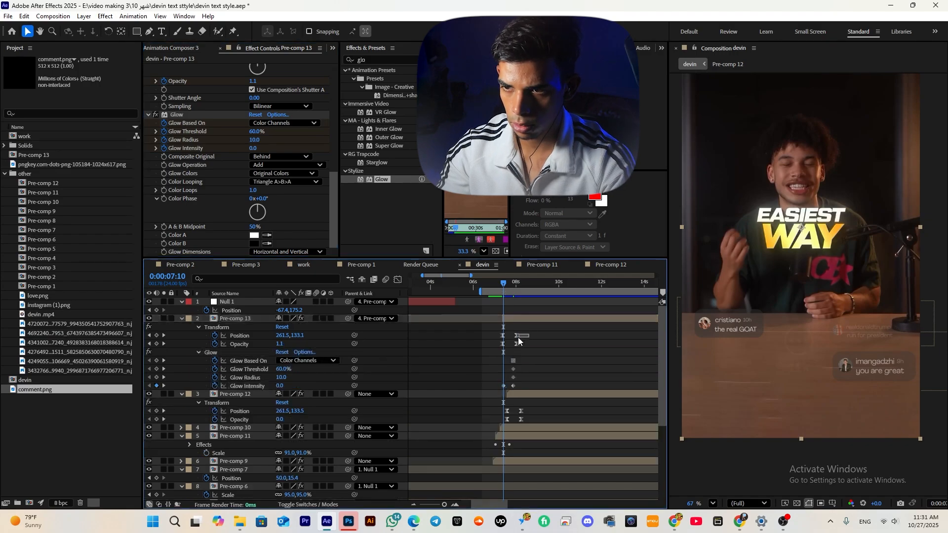
drag(511, 385, 521, 385)
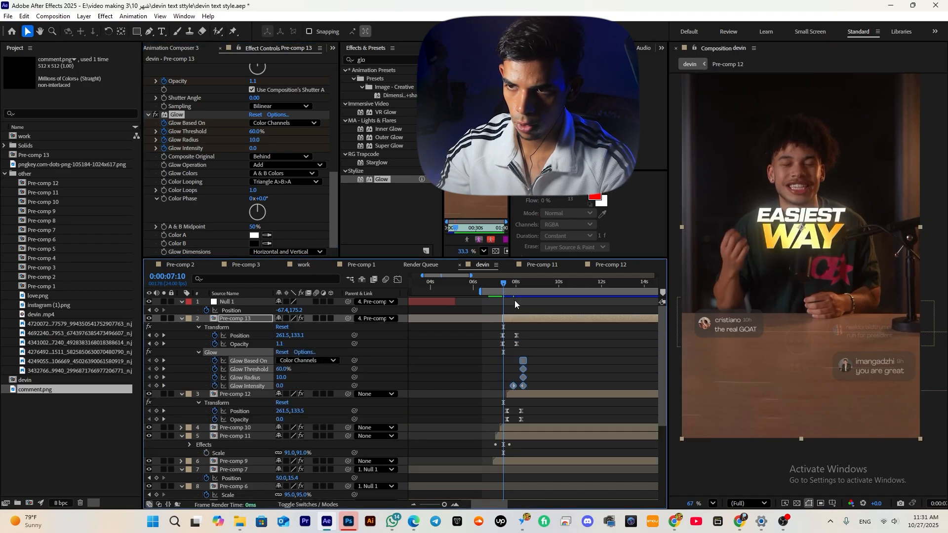
- Raise the first glow keyframes to Intensity 1.1 and Radius 38, and move all glow keyframes back to the layer's start
click(514, 282)
click(523, 318)
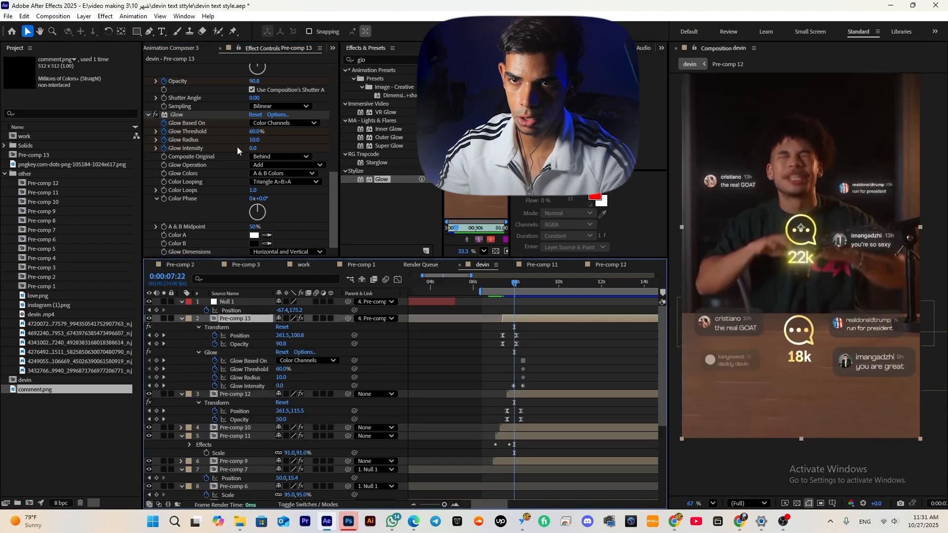
mouse_move(252, 140)
mouse_down()
mouse_move(277, 151)
mouse_move(241, 144)
mouse_up()
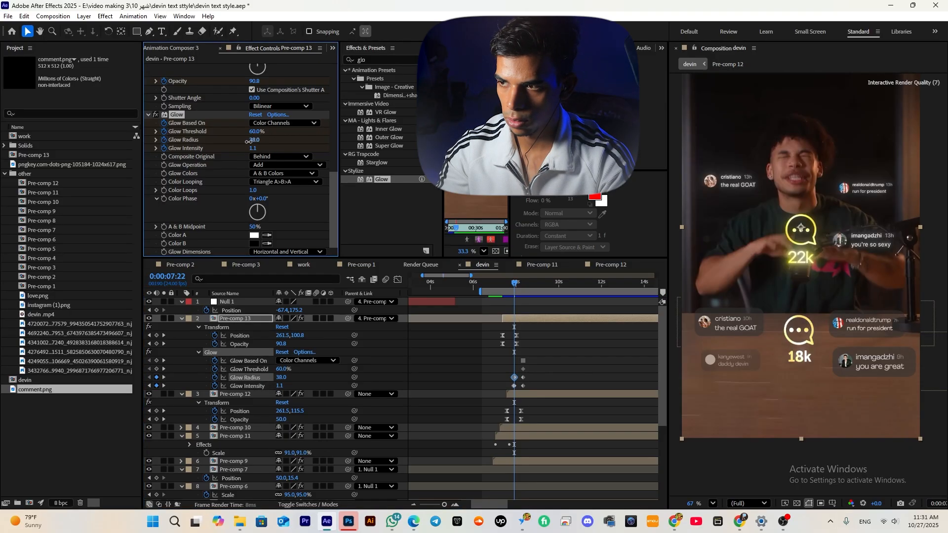
drag(542, 357, 515, 381)
click(506, 291)
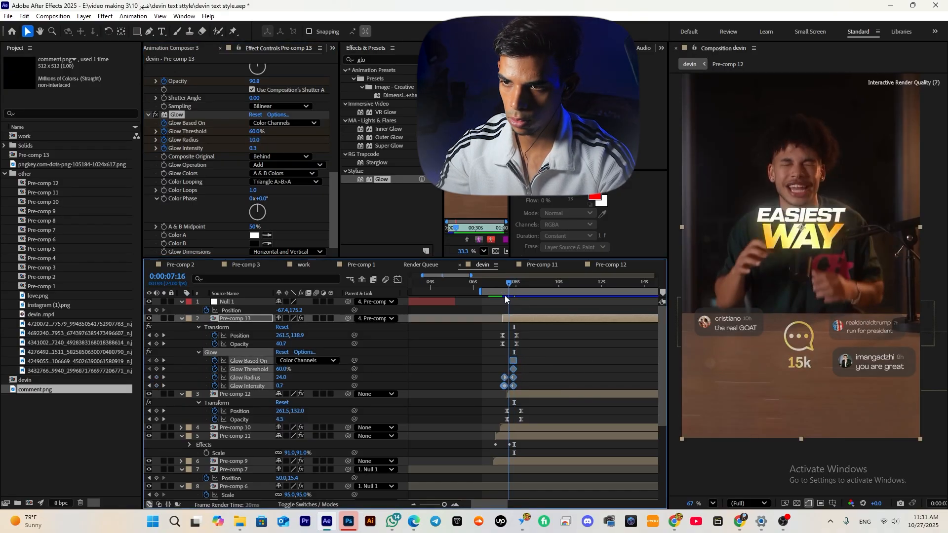
- Delete Pre-comp 13's first Transform Opacity keyframe, strengthen the starting glow to Radius 49 and Intensity 2.5, and preview it
click(502, 344)
key(Delete)
mouse_move(510, 286)
mouse_down()
mouse_move(502, 298)
mouse_move(511, 294)
mouse_up()
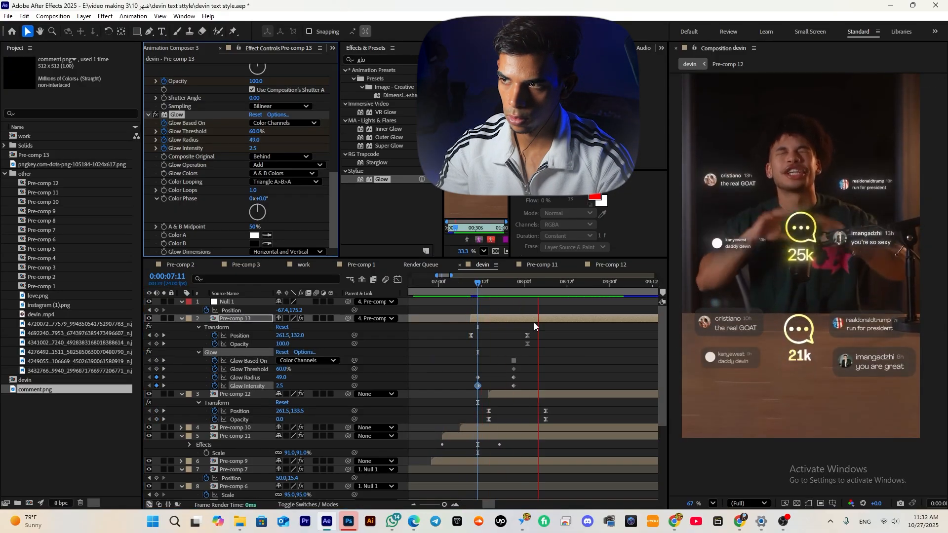
key(space)
- Shorten the glow flash by moving its ending keyframes to about 0:00:07:15, and preview the result
drag(524, 285, 481, 289)
drag(524, 357, 492, 385)
drag(481, 289, 468, 290)
key(space)
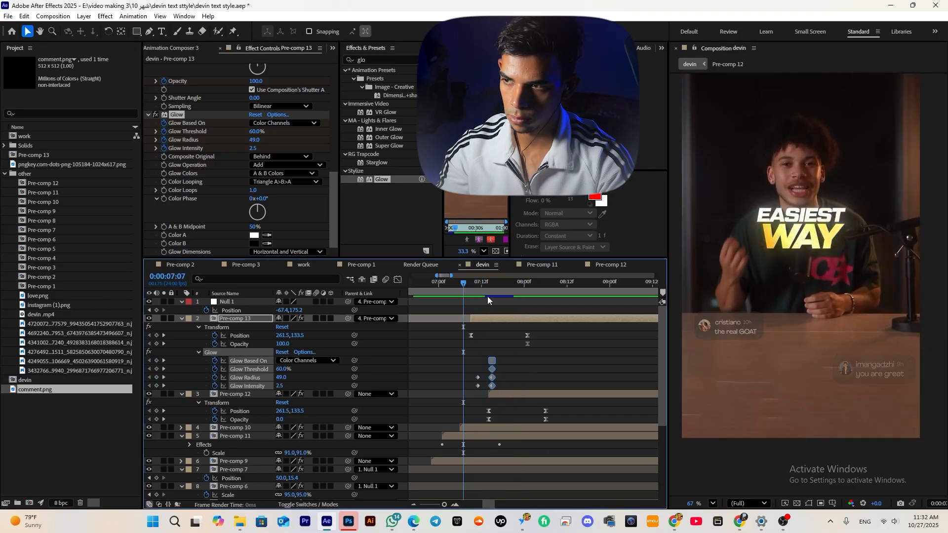
scroll(759, 284, down, 1)
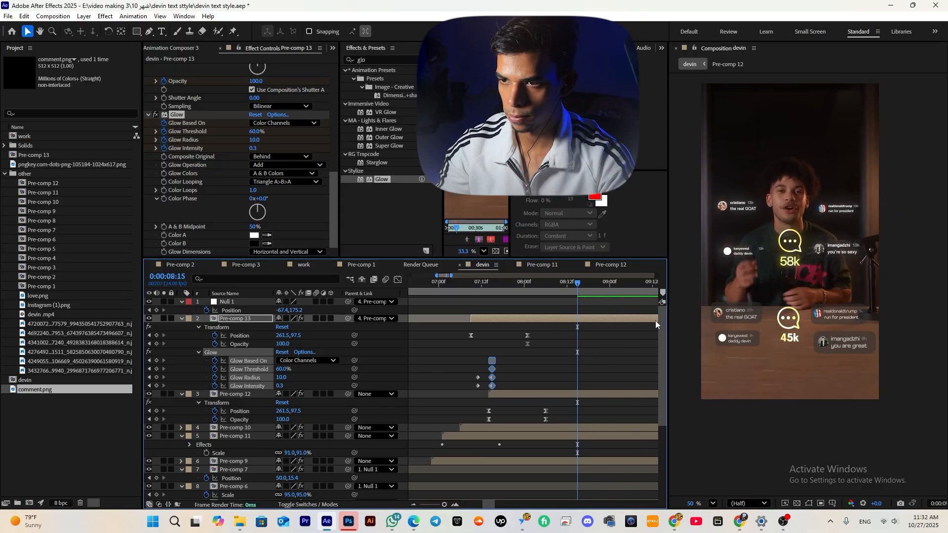
- Open Pre-comp 13 and change the counter text's Agrandir font style to Narrow
double_click(520, 320)
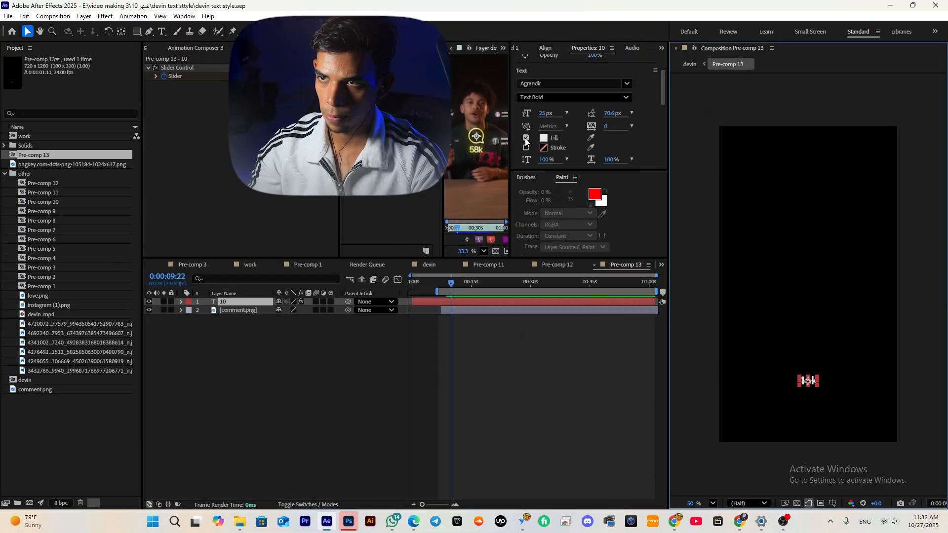
click(558, 97)
click(549, 123)
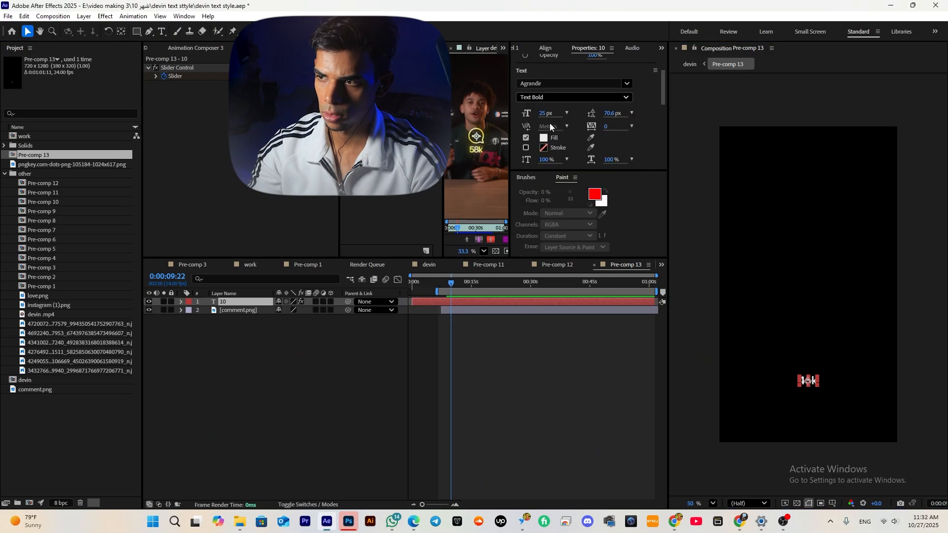
click(546, 367)
- Set the counter text layer's Scale to 210% and return to the devin composition
click(246, 302)
key(s)
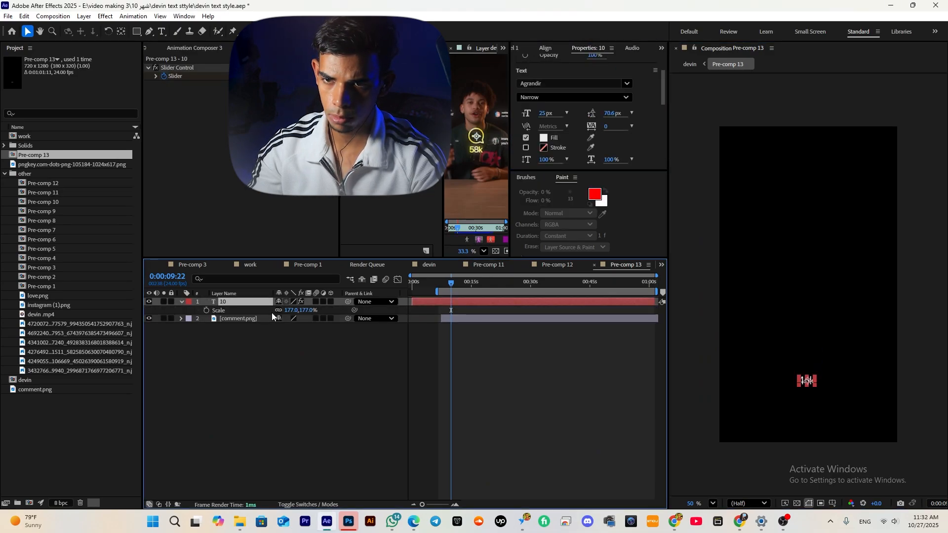
drag(305, 311, 319, 305)
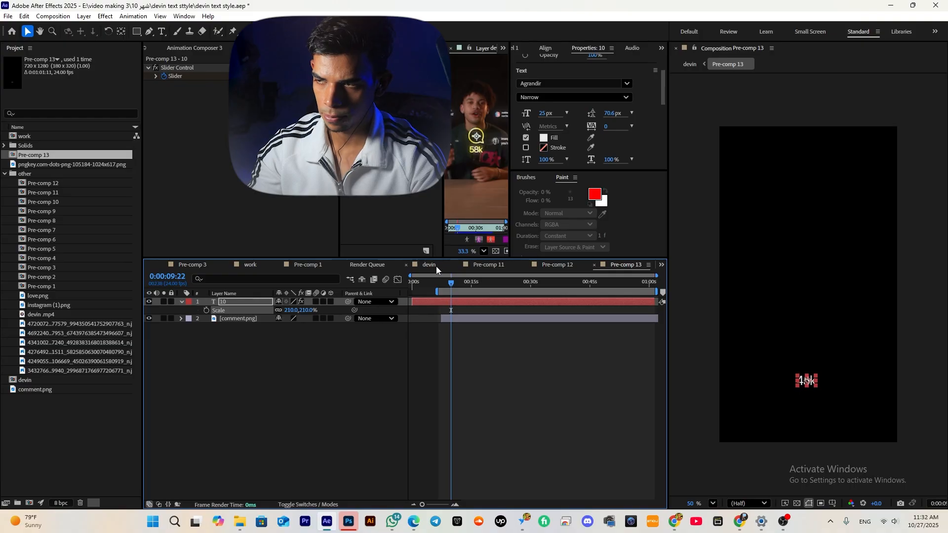
click(429, 265)
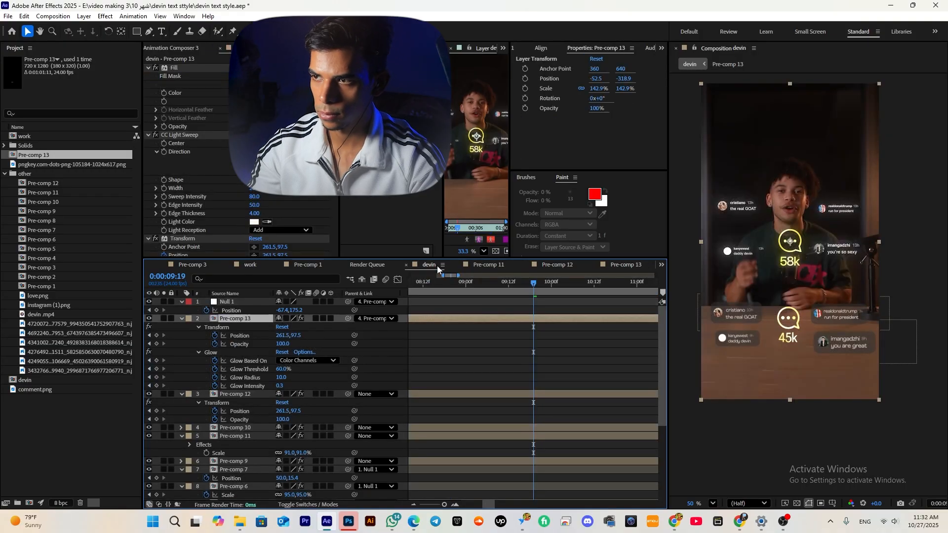
- Move the largest comment card slightly down, lower Pre-comp 12's card to a vertical position of 1052.5, and preview the scene
scroll(530, 293, down, 3)
drag(500, 286, 535, 287)
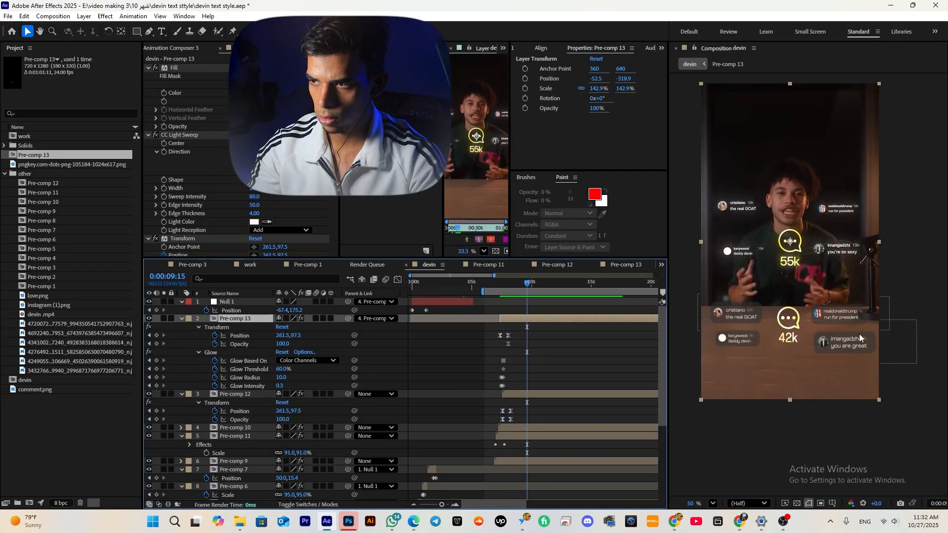
drag(860, 339, 861, 346)
click(234, 427)
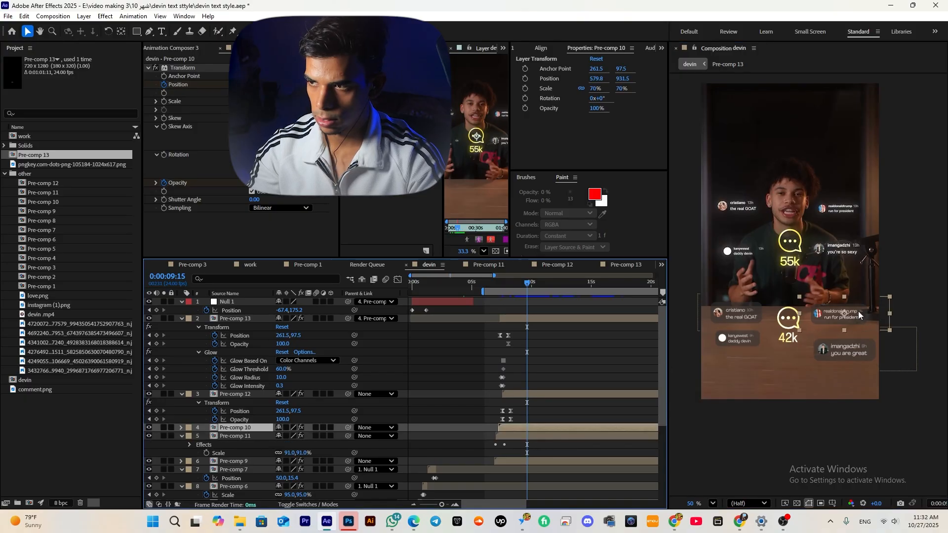
click(746, 341)
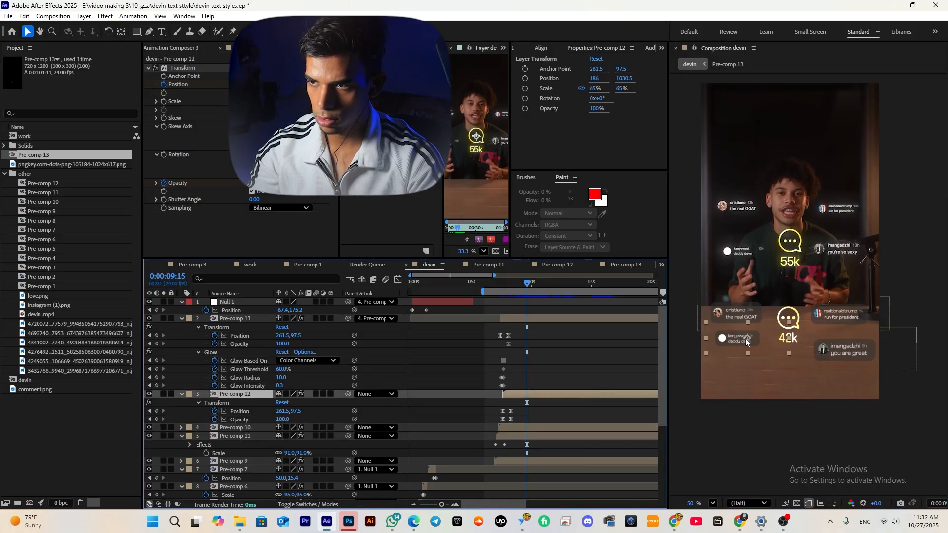
drag(527, 345, 492, 326)
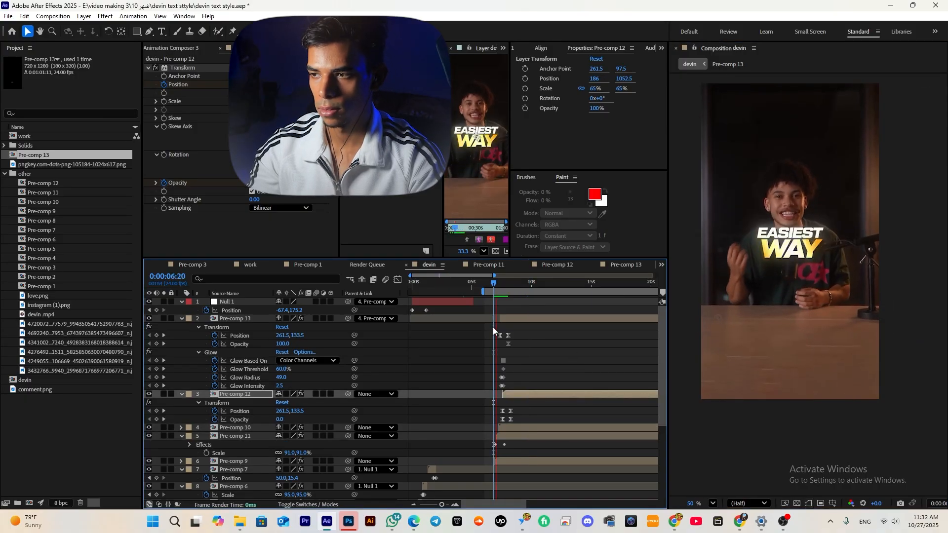
key(space)
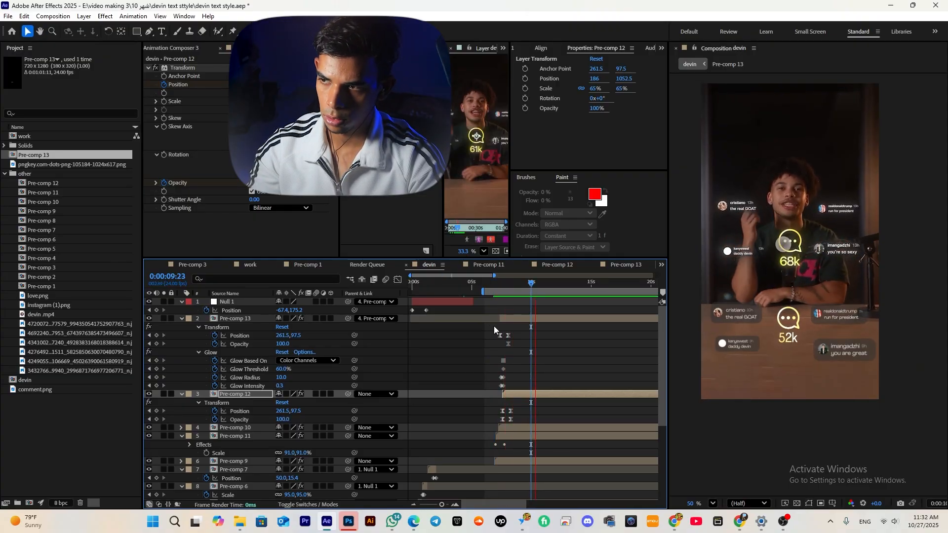
key(space)
- Draw a small circle shape with the Ellipse tool just above the lower comment icon at 0:00:10:08
mouse_move(547, 284)
mouse_down()
mouse_move(533, 291)
mouse_move(546, 292)
mouse_up()
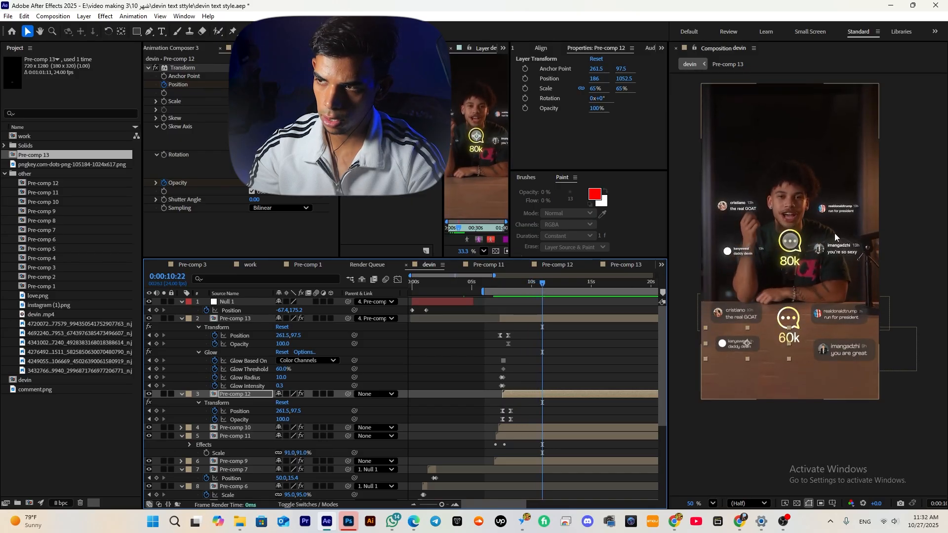
click(569, 341)
mouse_move(528, 292)
mouse_down()
mouse_move(548, 291)
mouse_move(535, 295)
mouse_up()
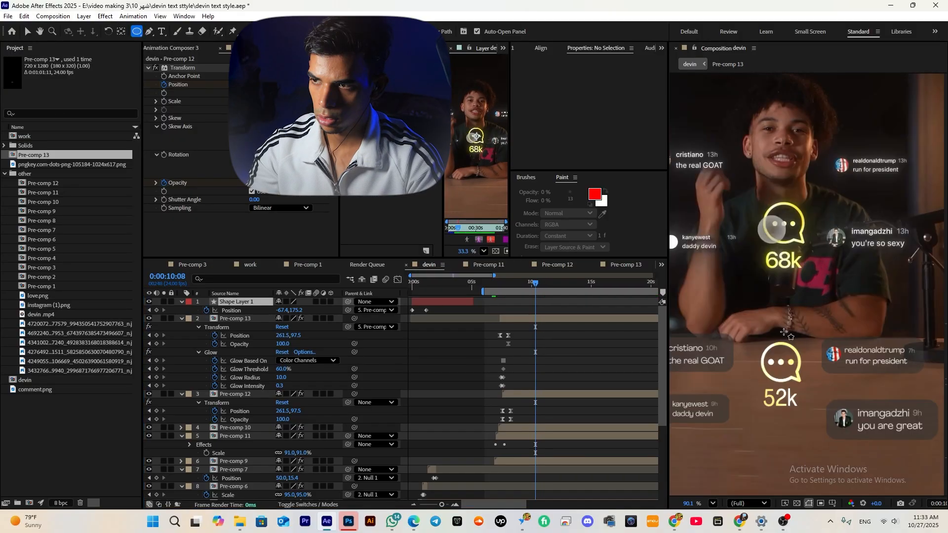
drag(757, 302, 790, 336)
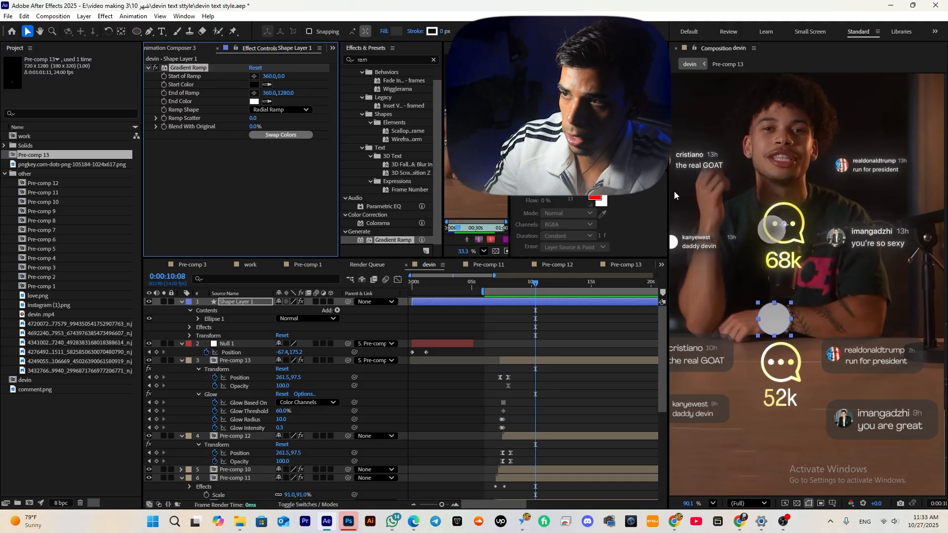
- Set the circle's radial Gradient Ramp to a black End Color and a white Start Color
scroll(816, 242, down, 3)
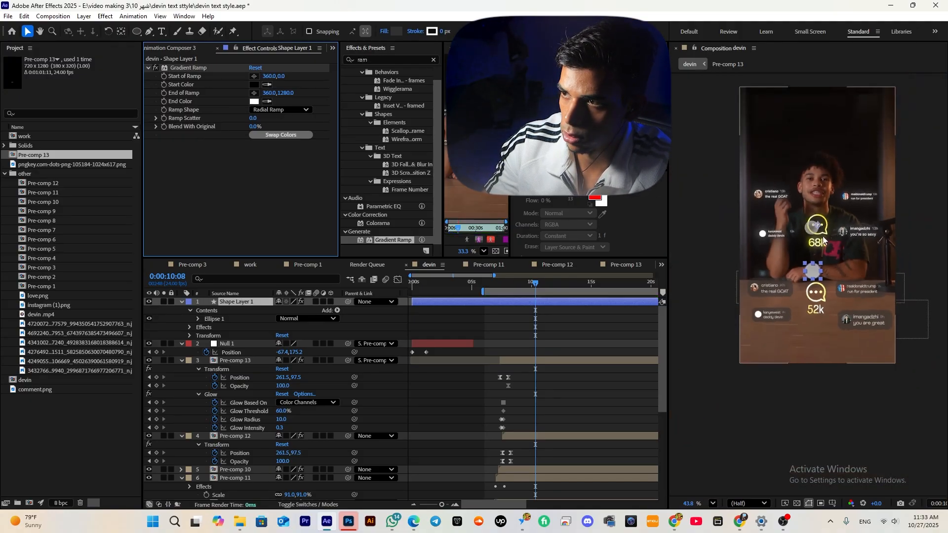
scroll(815, 242, up, 4)
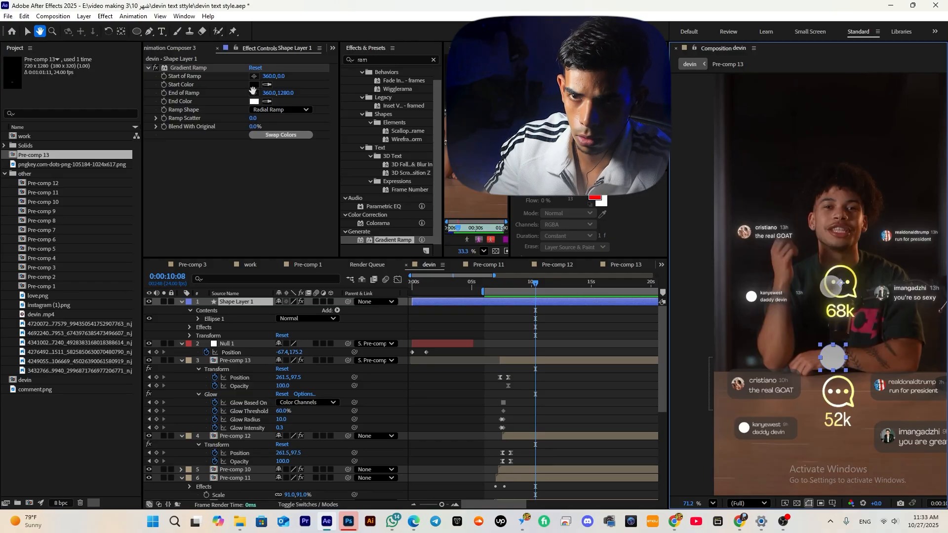
click(254, 101)
click(390, 299)
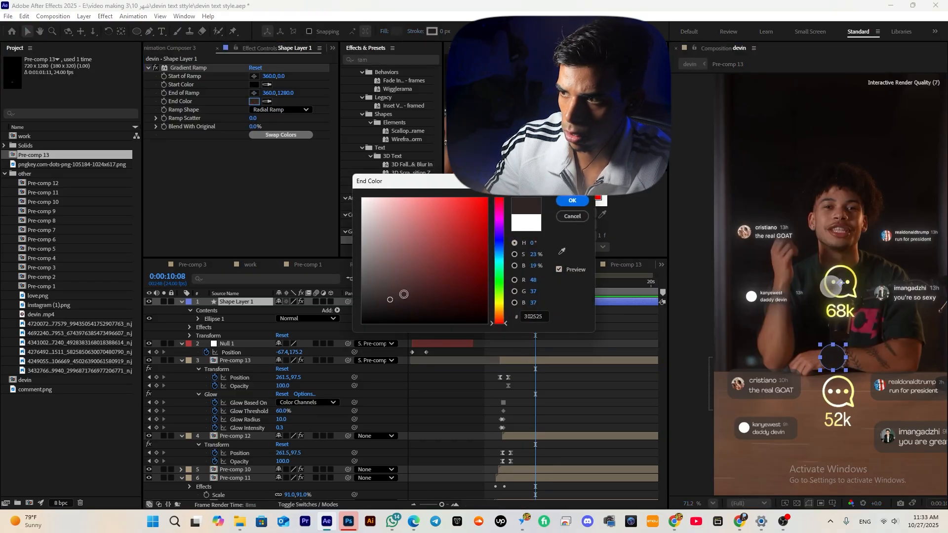
drag(400, 321, 375, 183)
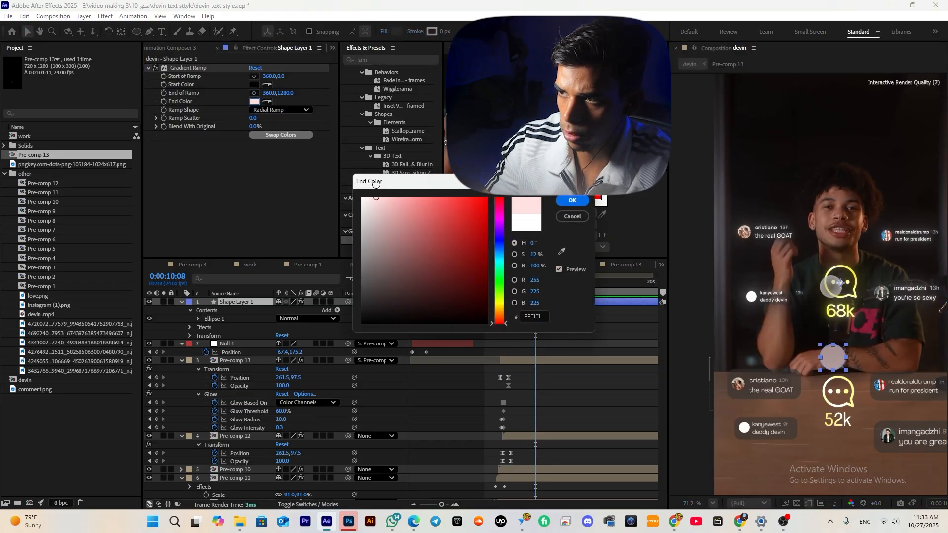
drag(405, 238, 337, 321)
click(570, 200)
click(255, 85)
click(363, 198)
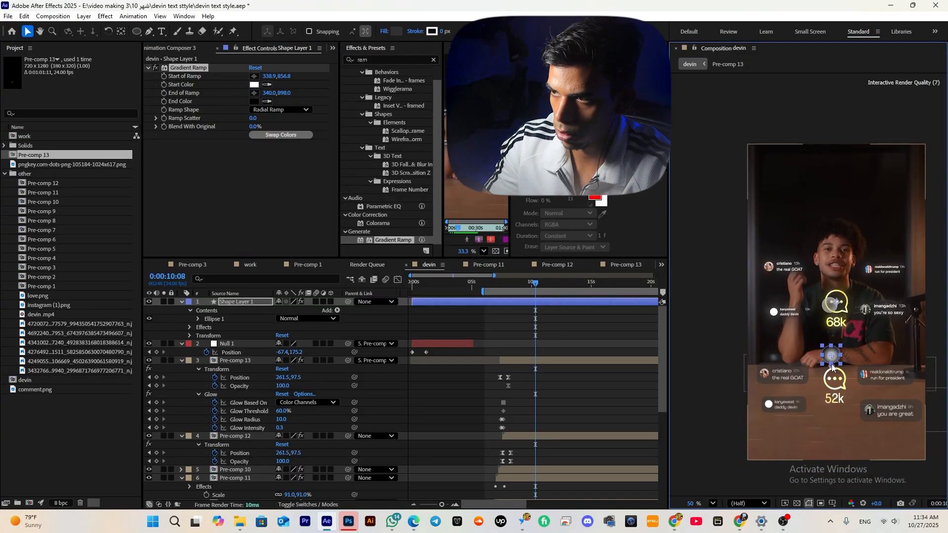
- Set the circle's Gradient Ramp End Color to white and its Start Color to dark gray 545454
scroll(831, 362, up, 4)
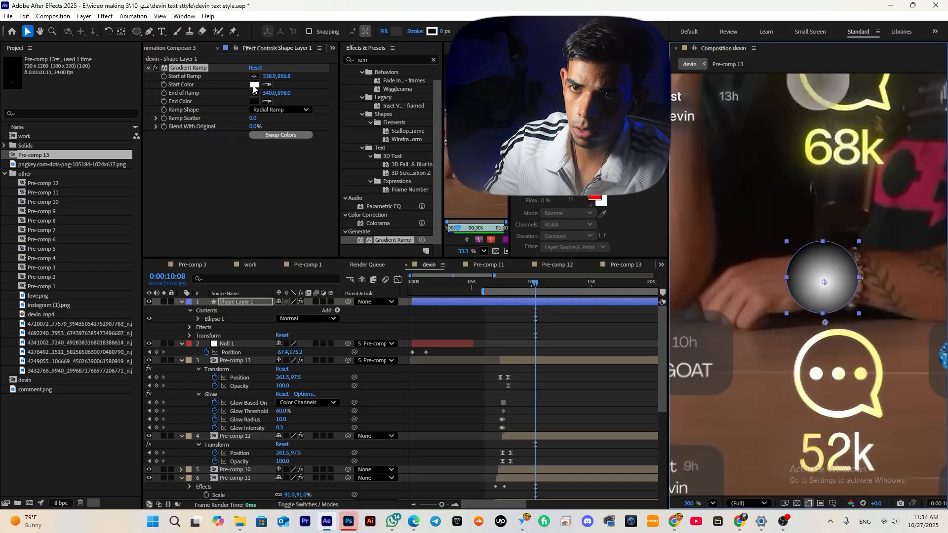
click(254, 101)
click(363, 198)
key(Return)
click(254, 84)
click(362, 312)
drag(334, 314, 333, 281)
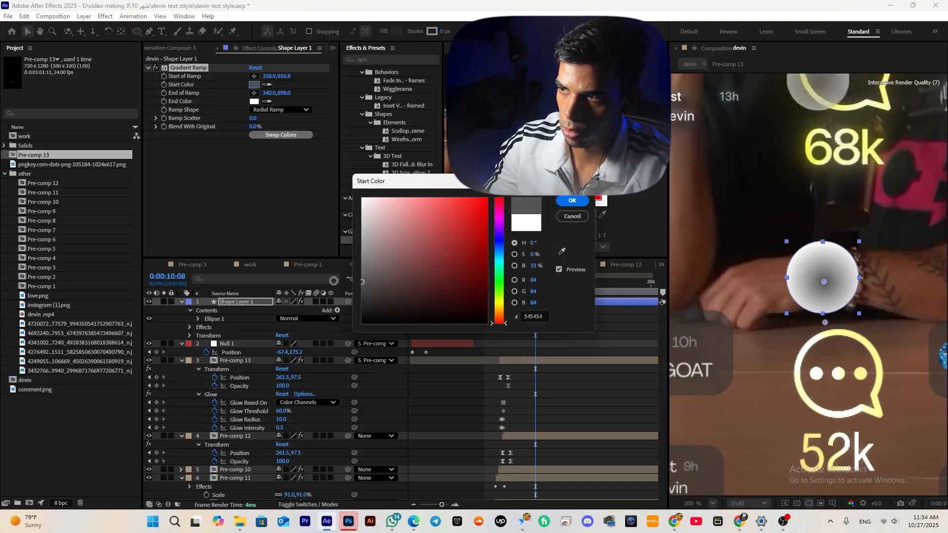
click(572, 200)
- Move the gradient circle onto the lower comment icon so it covers the inside of the bubble
scroll(555, 309, down, 2)
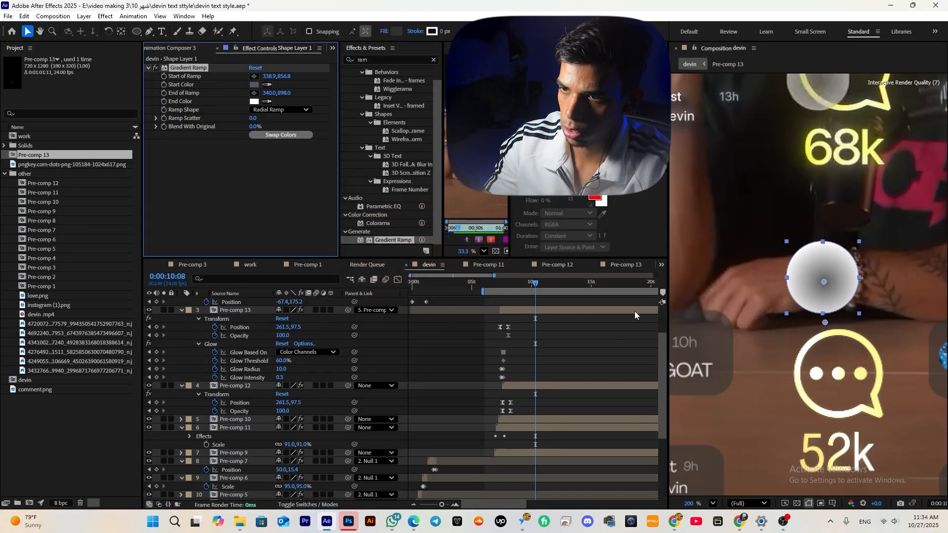
click(635, 311)
scroll(760, 317, down, 2)
click(790, 340)
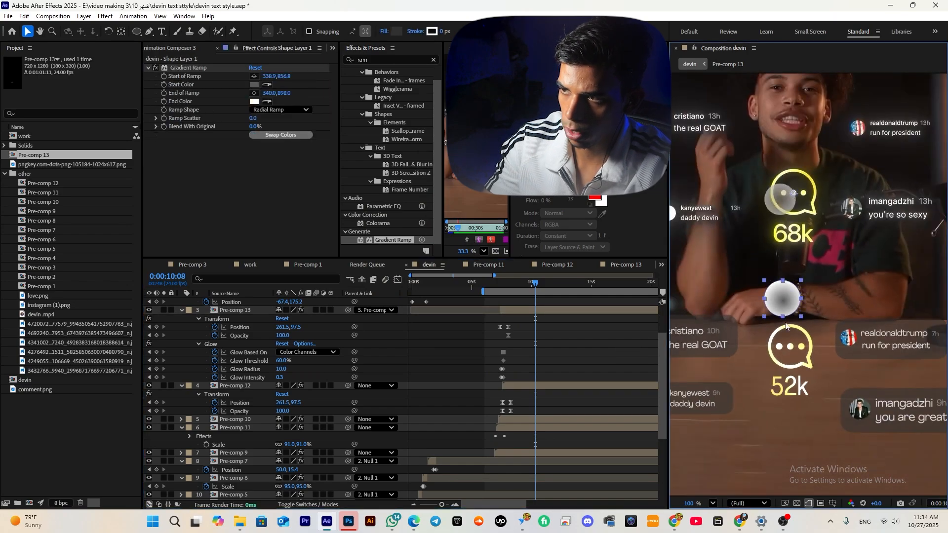
drag(790, 340, 784, 346)
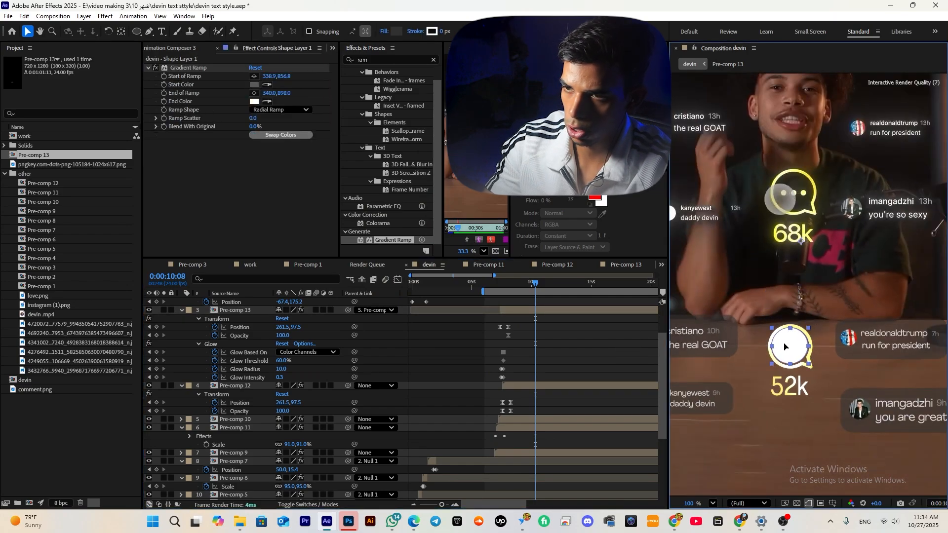
- Center the circle's anchor point on the shape and lower the layer's opacity
click(122, 32)
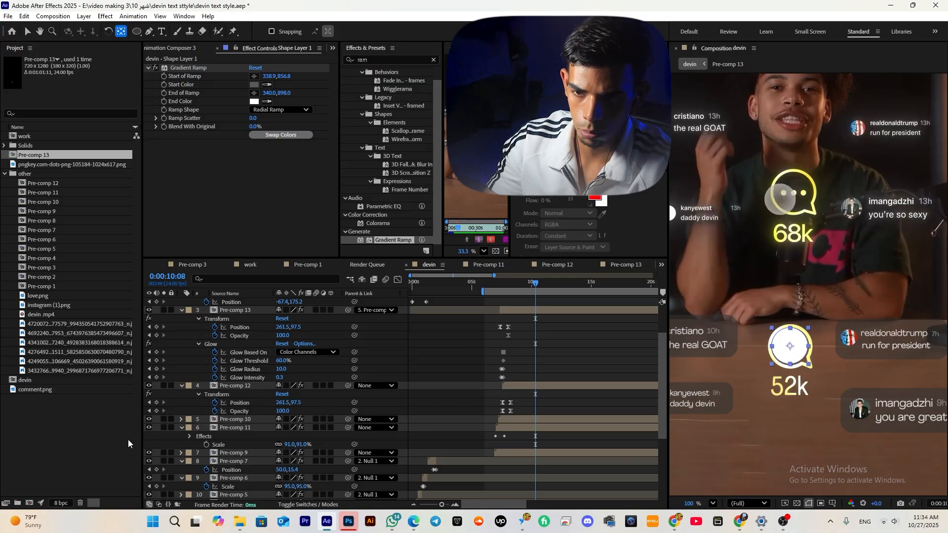
key(t)
drag(283, 311, 272, 311)
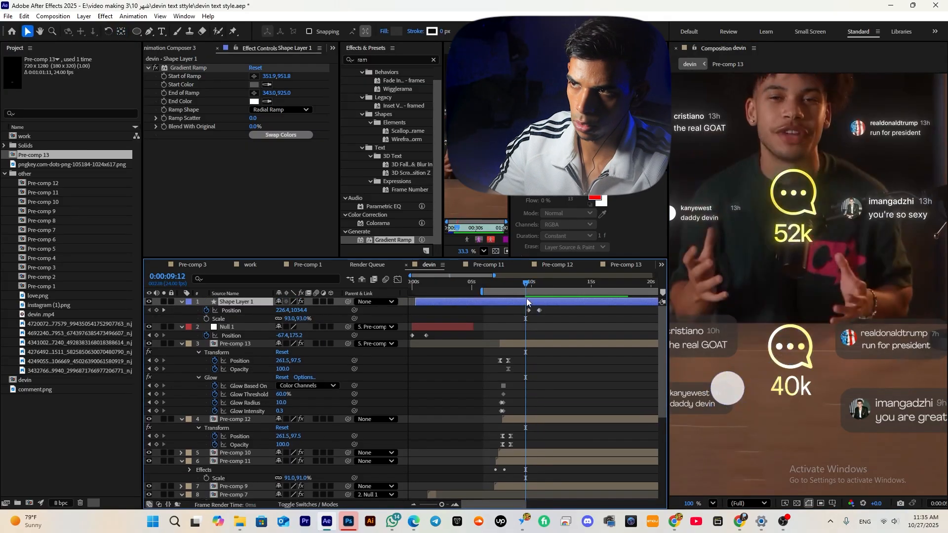
- Preview the circle's move from 0:00:09:12, and keyframe its Scale from 93% to 88% once it reaches the icon
key(space)
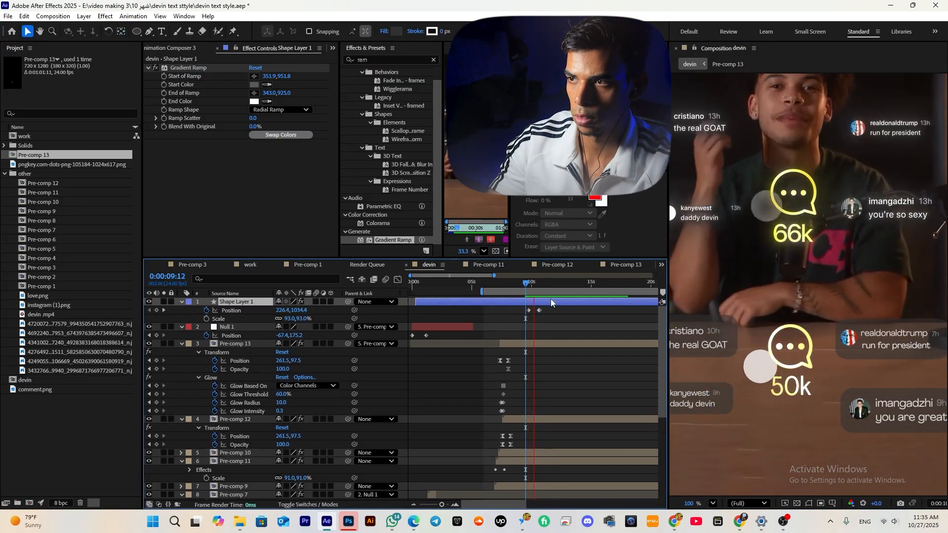
key(space)
key(p)
key(p)
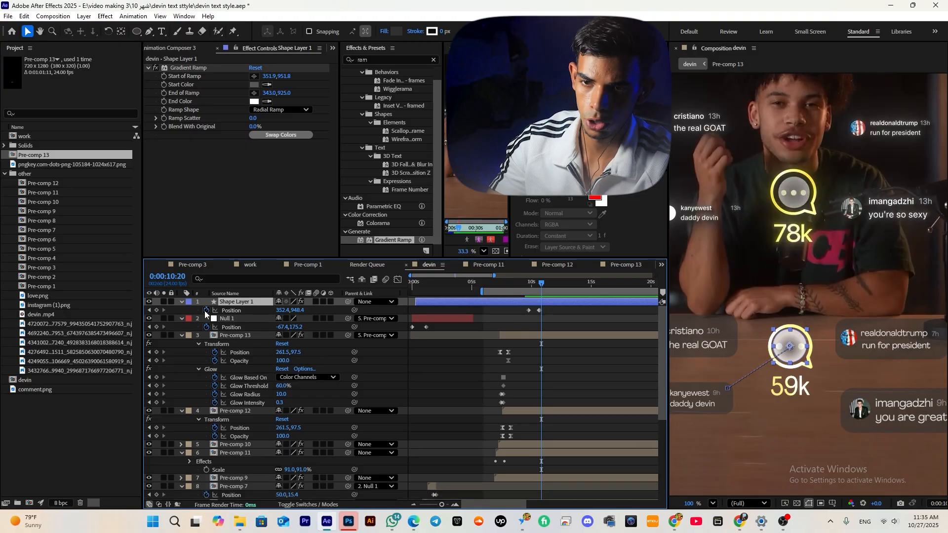
key(s)
drag(545, 283, 544, 290)
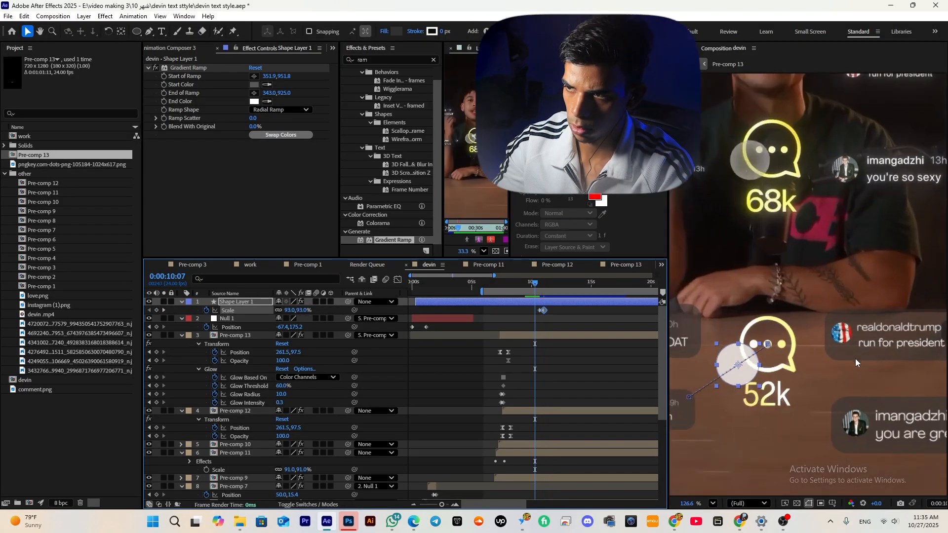
drag(764, 360, 809, 282)
drag(537, 281, 541, 286)
drag(553, 314, 535, 288)
click(677, 285)
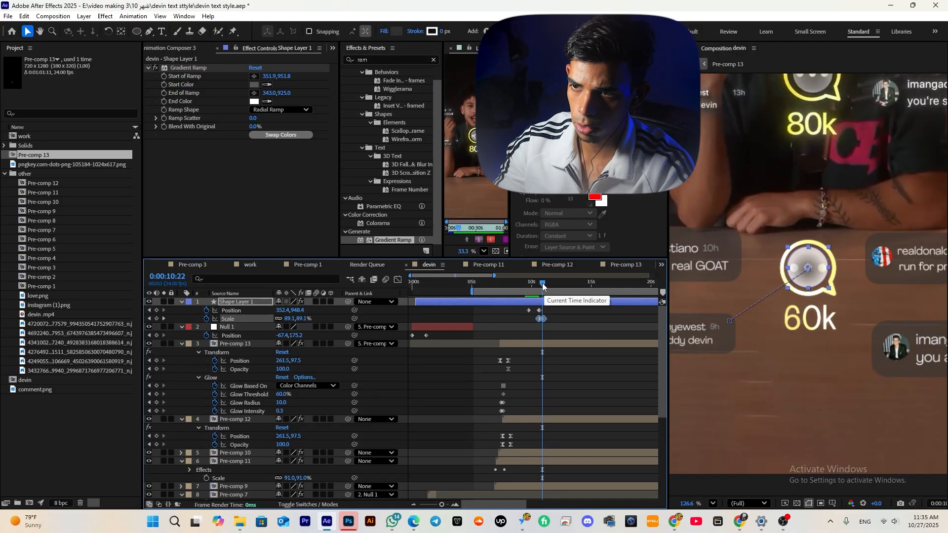
- Align the circle's ending Position keyframe and starting Scale keyframe at 0:00:10:17
drag(543, 285, 539, 285)
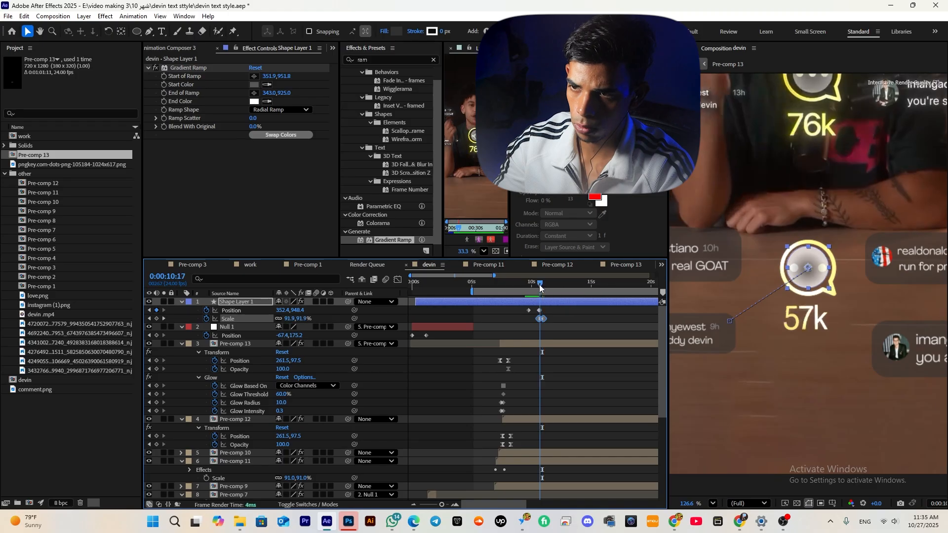
click(563, 312)
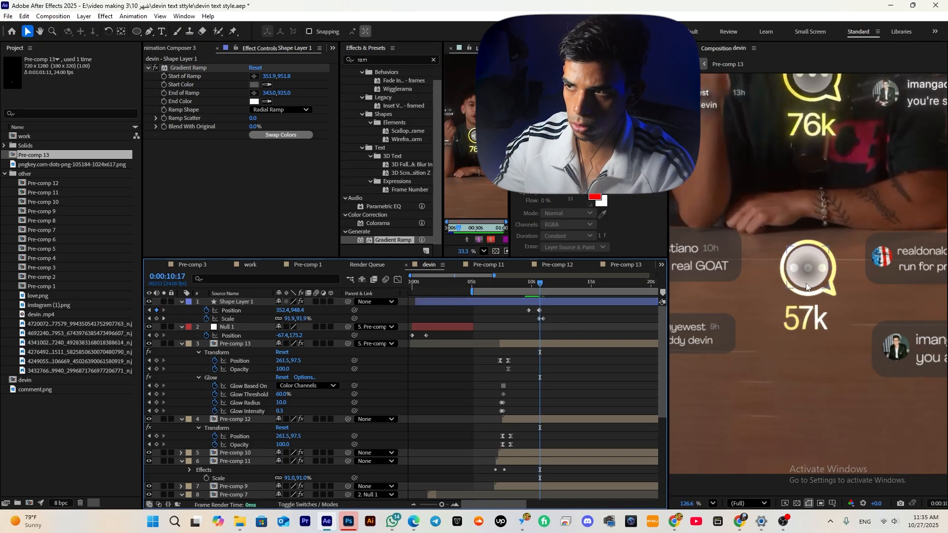
drag(539, 318, 540, 319)
click(539, 309)
scroll(551, 317, up, 3)
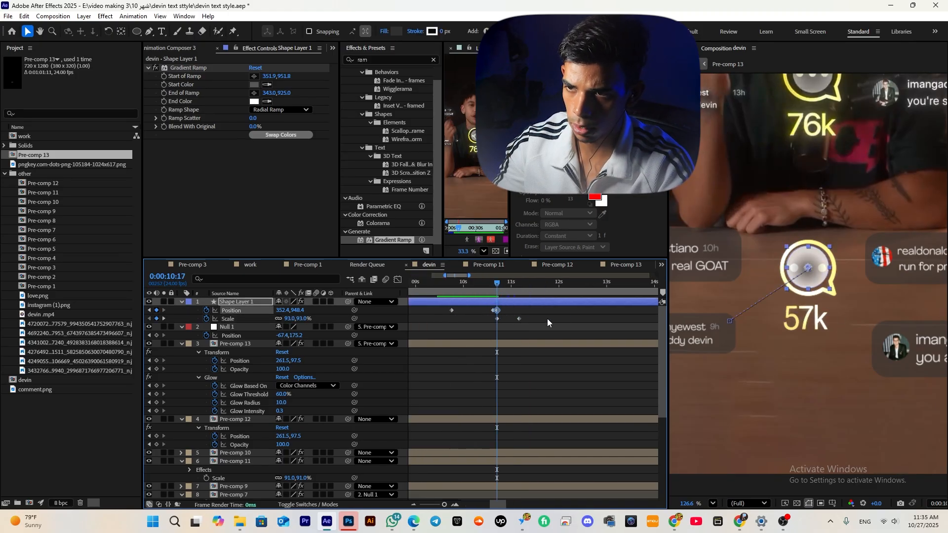
drag(492, 310, 496, 311)
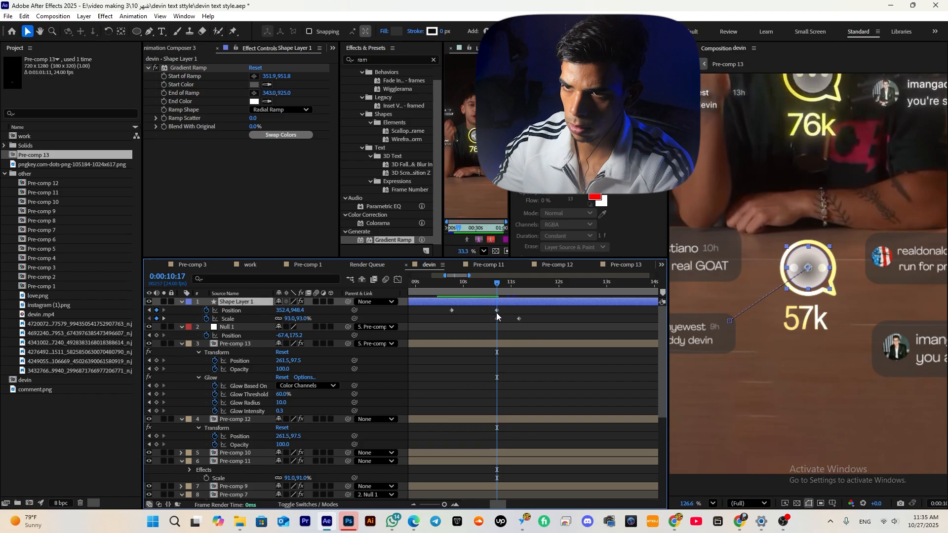
- Add a Scale keyframe to Pre-comp 13 at 0:00:10:17 and show only its Scale property
click(231, 343)
click(149, 343)
click(148, 344)
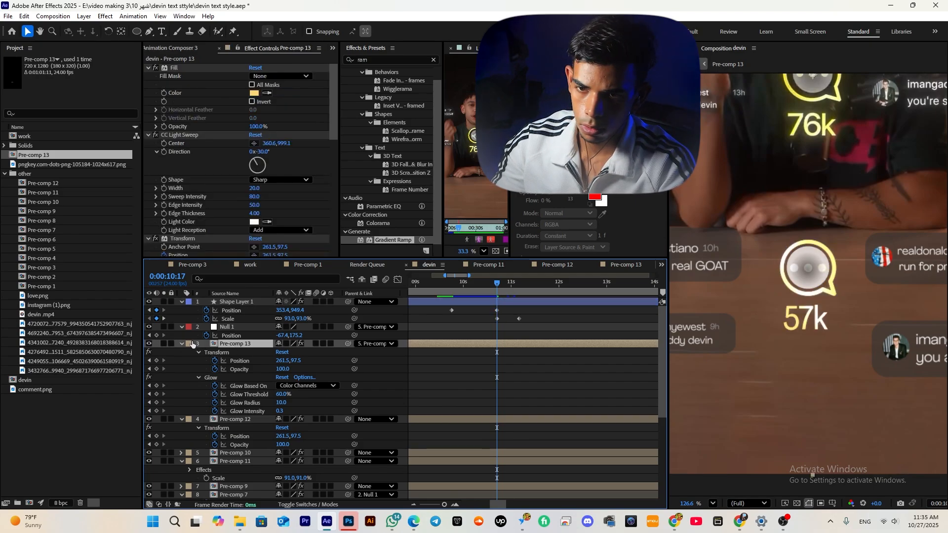
key(shift+s)
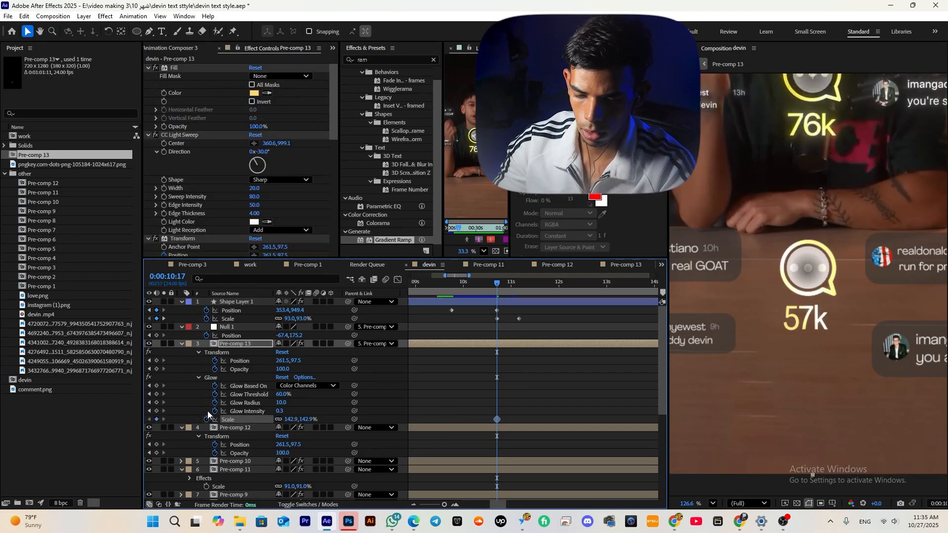
key(u)
key(s)
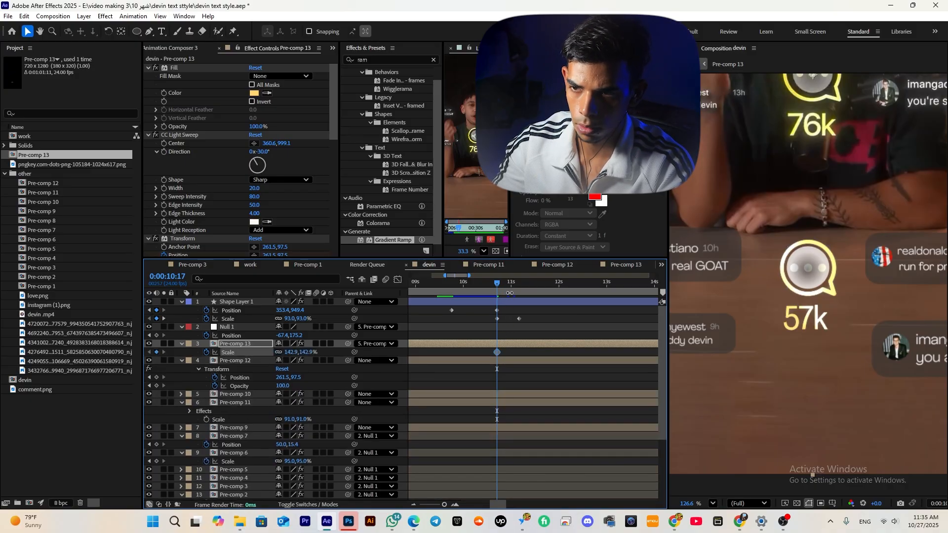
- Move the circle's ending Scale keyframe to 0:00:11:01, and try scaling Pre-comp 13 down at that time
drag(501, 283, 513, 318)
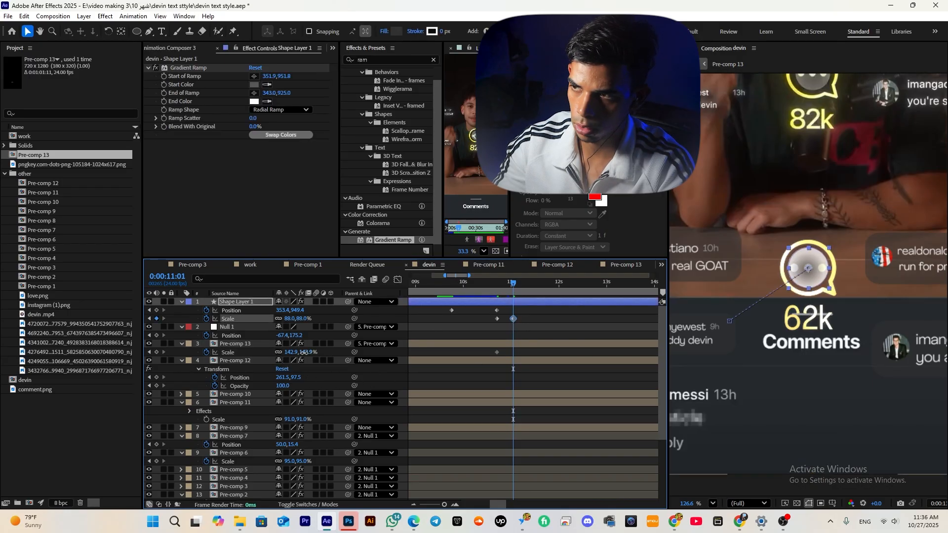
drag(304, 353, 234, 352)
key(ctrl+z)
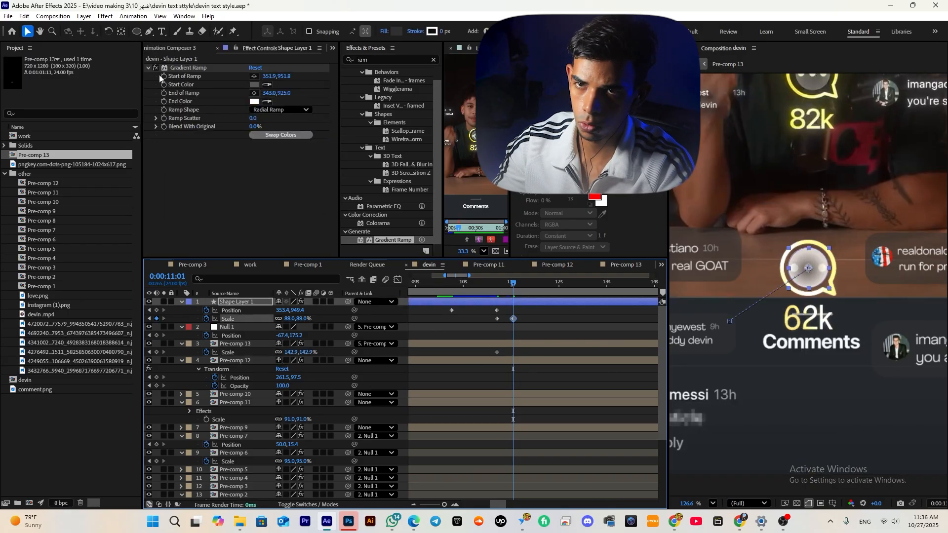
- Move Pre-comp 13's anchor point to the centre of its comment icon with the Pan Behind tool
click(122, 33)
click(515, 345)
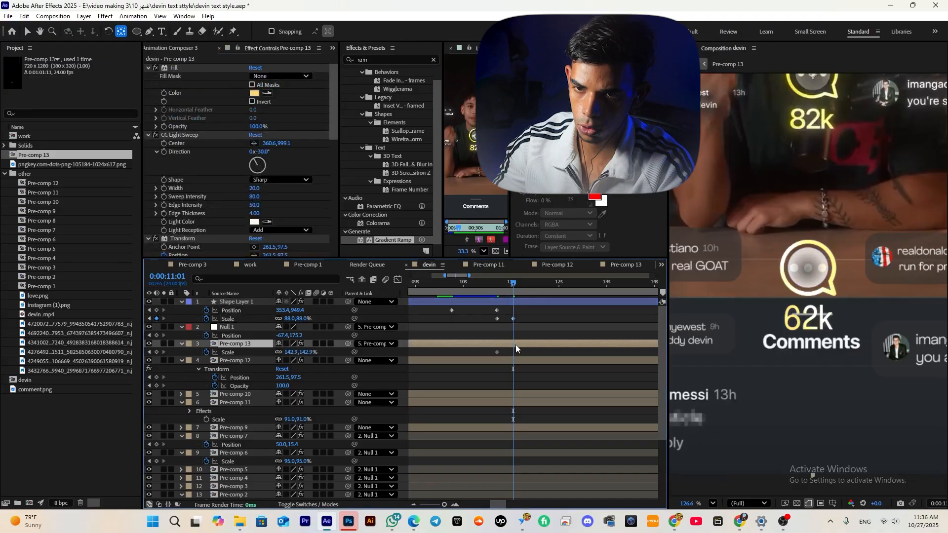
scroll(810, 244, down, 5)
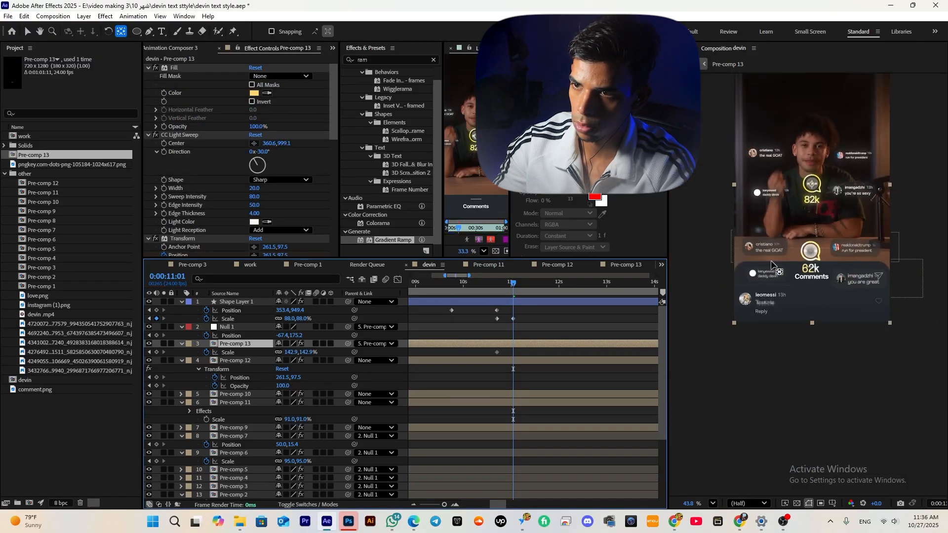
scroll(790, 197, up, 3)
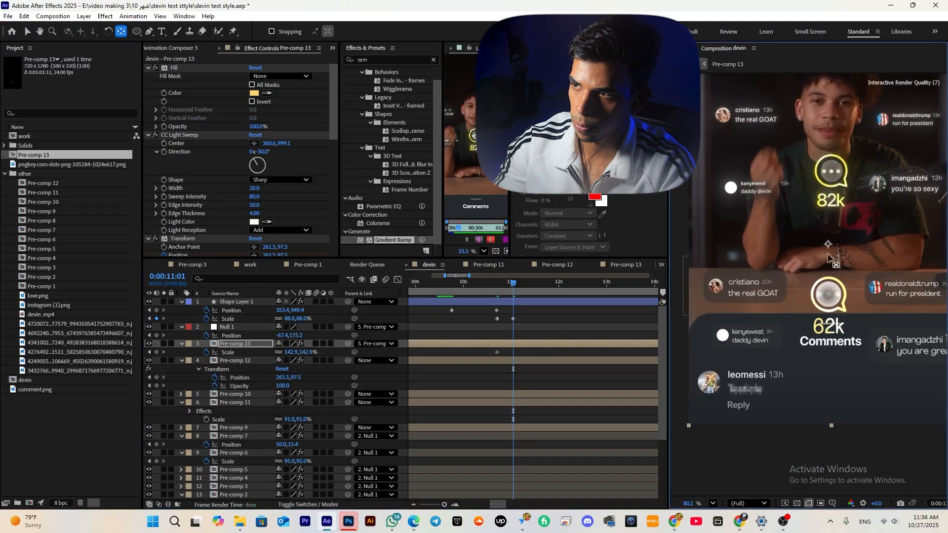
scroll(825, 292, up, 3)
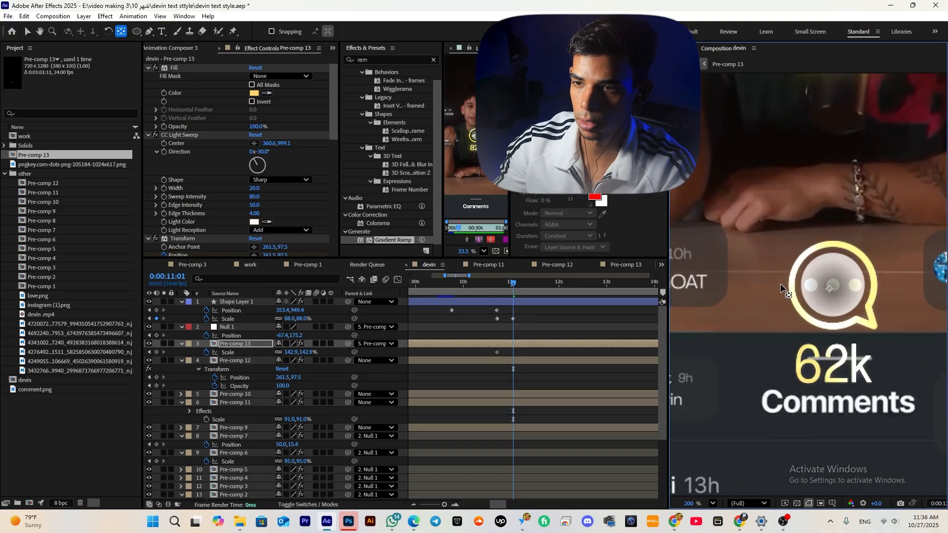
- Lower Pre-comp 13's Scale in one-percent steps at 0:00:11:01 to make the icon shrink under the circle, and preview the press
click(307, 352)
key(Down)
key(Down)
key(Down)
key(Down)
key(Down)
key(Down)
key(Down)
key(Down)
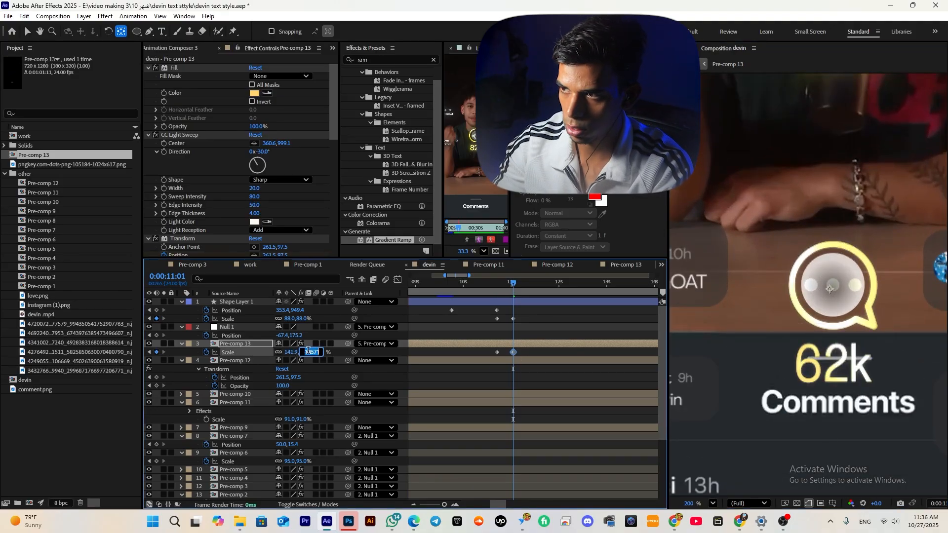
drag(512, 286, 499, 293)
scroll(832, 338, down, 4)
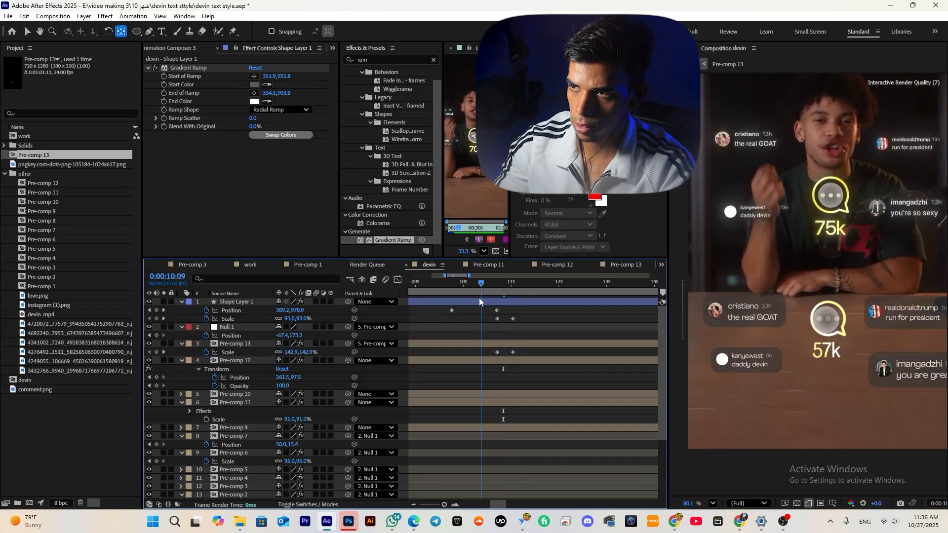
drag(479, 297, 437, 312)
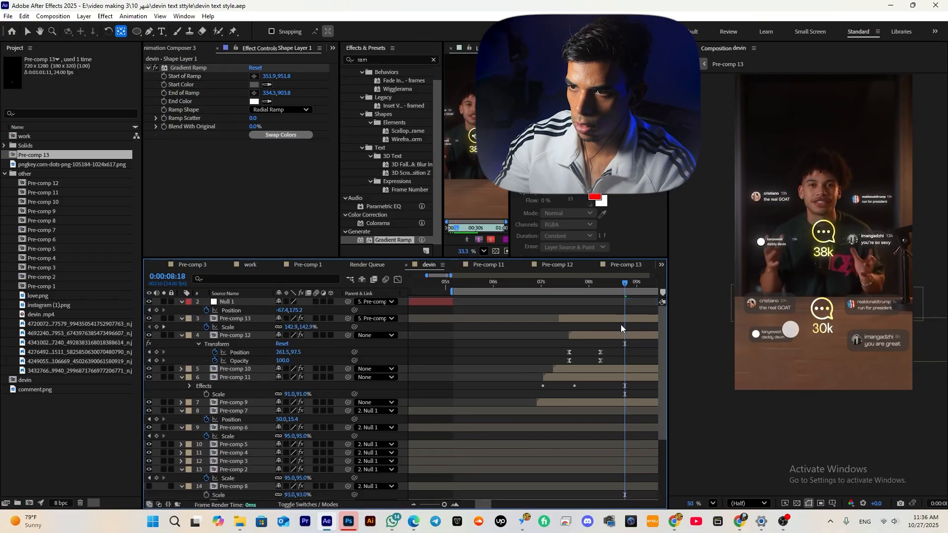
- Trim the start of the circle's layer to 0:00:09:19 and check its move towards the icon
drag(627, 281, 466, 310)
click(468, 303)
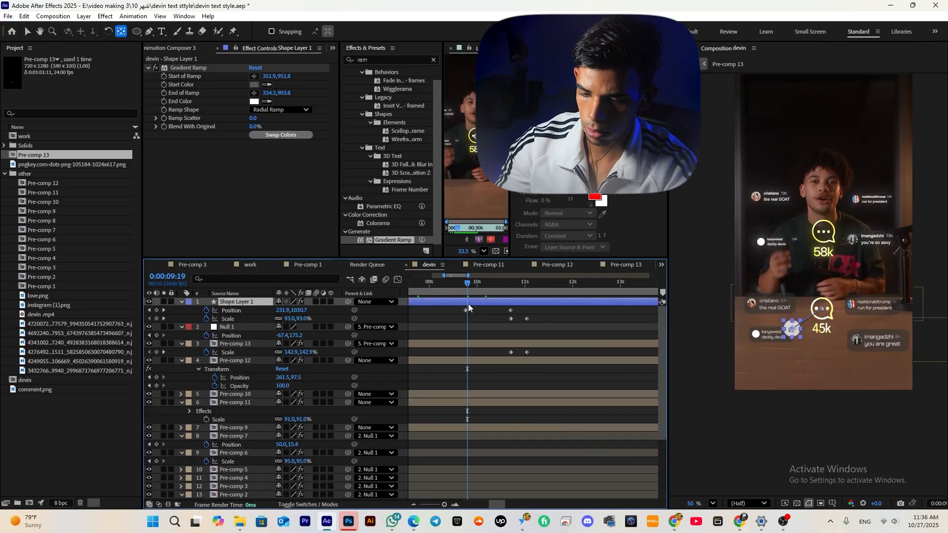
key(alt+bracketleft)
click(504, 289)
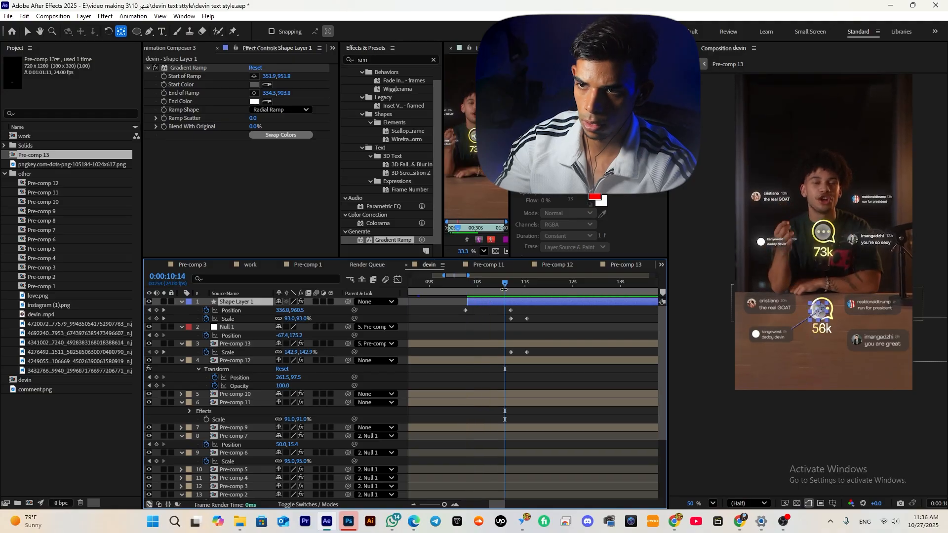
click(473, 286)
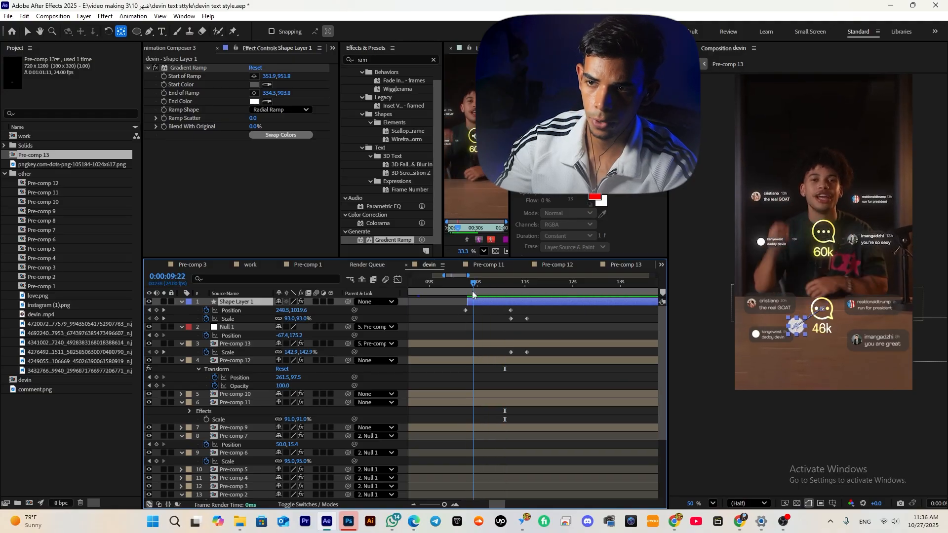
- Apply the Fade Cubic In starter preset from Animation Composer to the circle's layer and preview its entrance
click(170, 48)
click(175, 133)
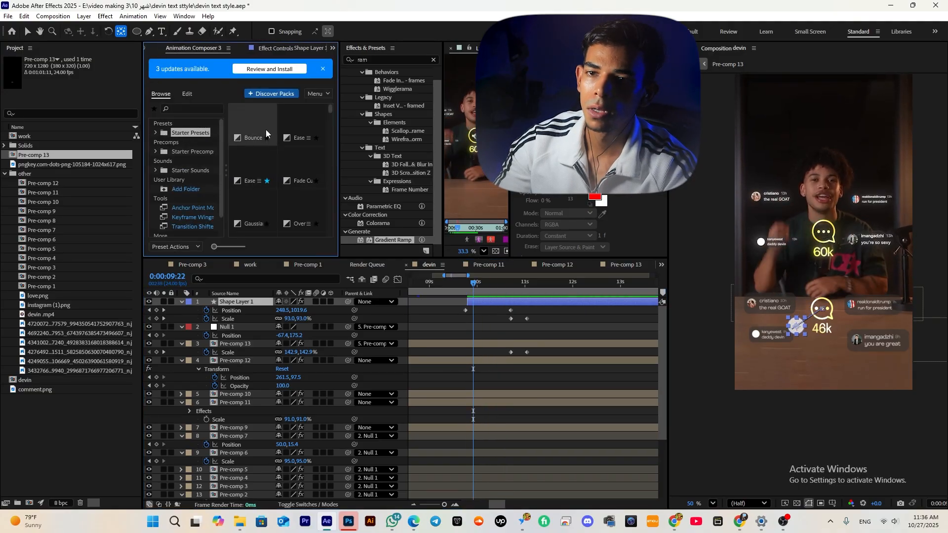
drag(301, 171, 524, 303)
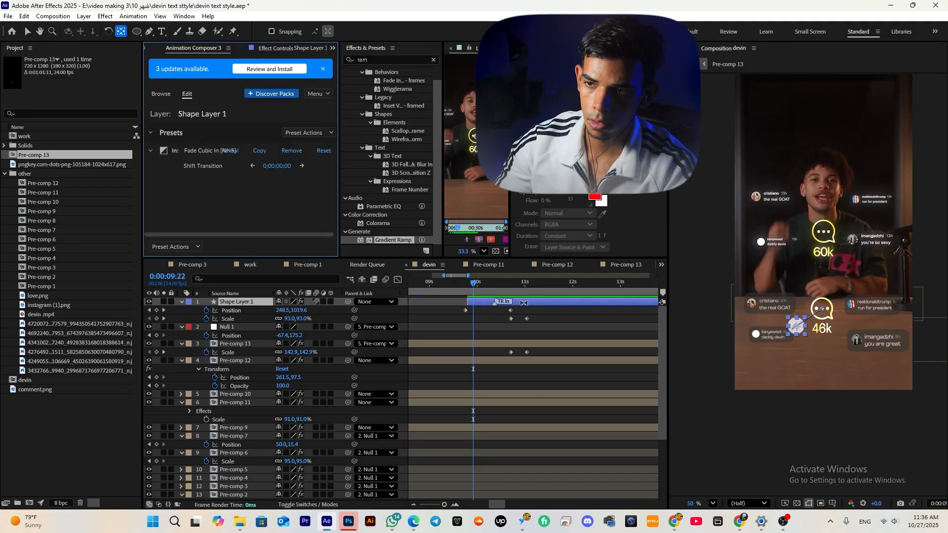
drag(475, 286, 505, 305)
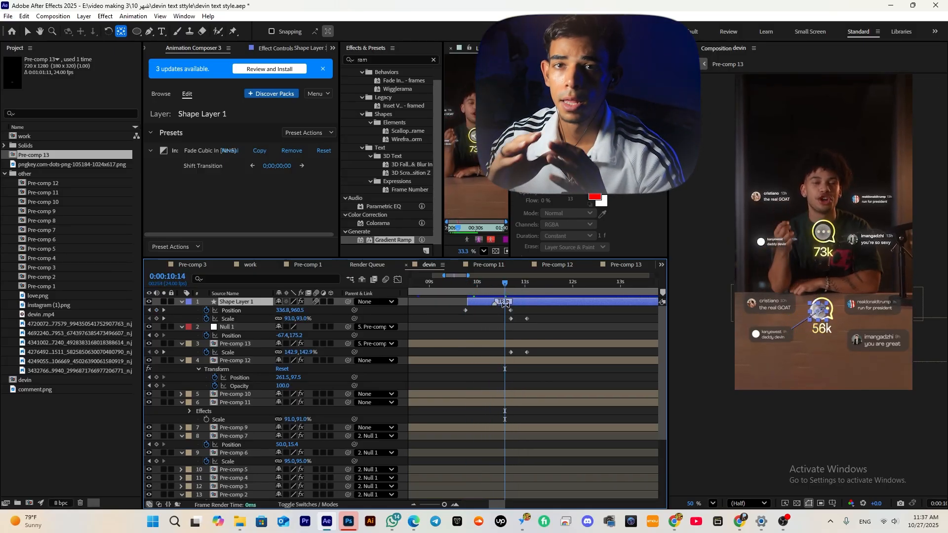